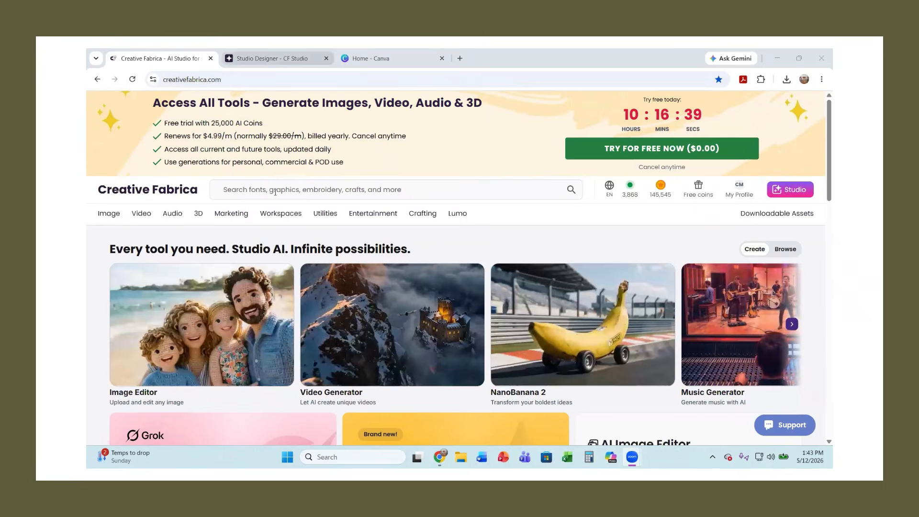
Look over the Creative Fabrica homepage, view the Lumo workspace tool, and close it to return to the homepage.
{"action": "scroll", "coordinate": [296, 177], "scroll_direction": "down", "scroll_amount": 2}
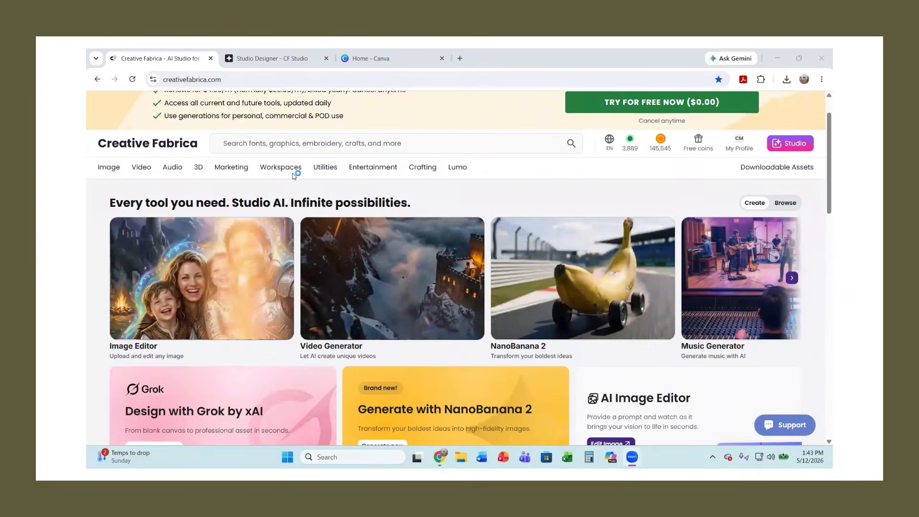
{"action": "scroll", "coordinate": [346, 229], "scroll_direction": "down", "scroll_amount": 3}
{"action": "scroll", "coordinate": [346, 229], "scroll_direction": "up", "scroll_amount": 5}
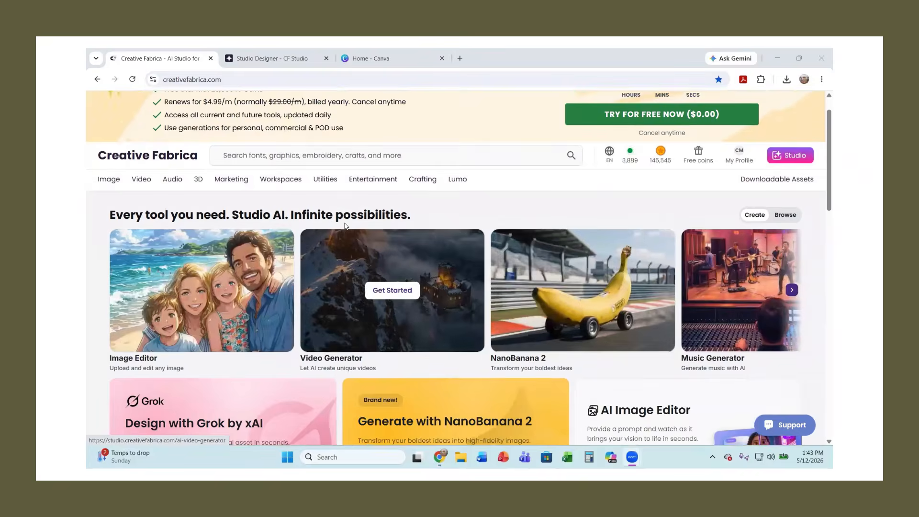
{"action": "scroll", "coordinate": [346, 226], "scroll_direction": "down", "scroll_amount": 1}
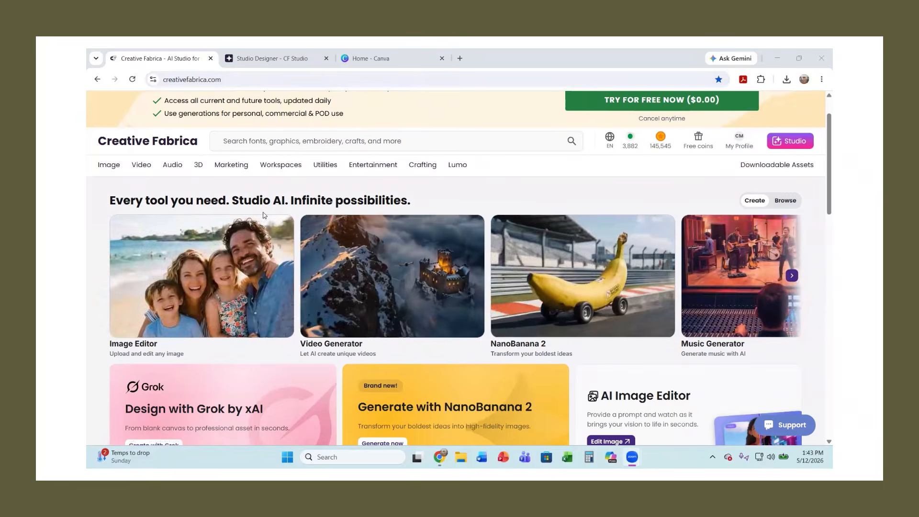
{"action": "mouse_move", "coordinate": [190, 306]}
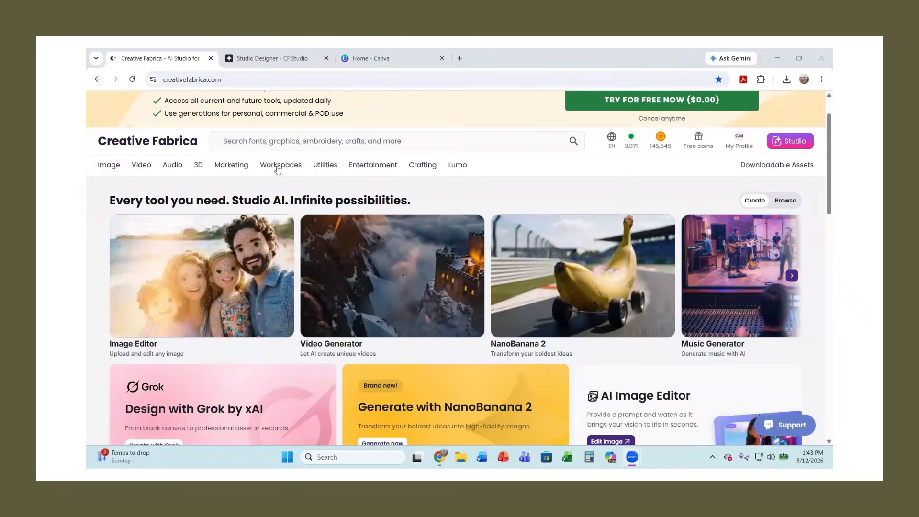
{"action": "mouse_move", "coordinate": [277, 169]}
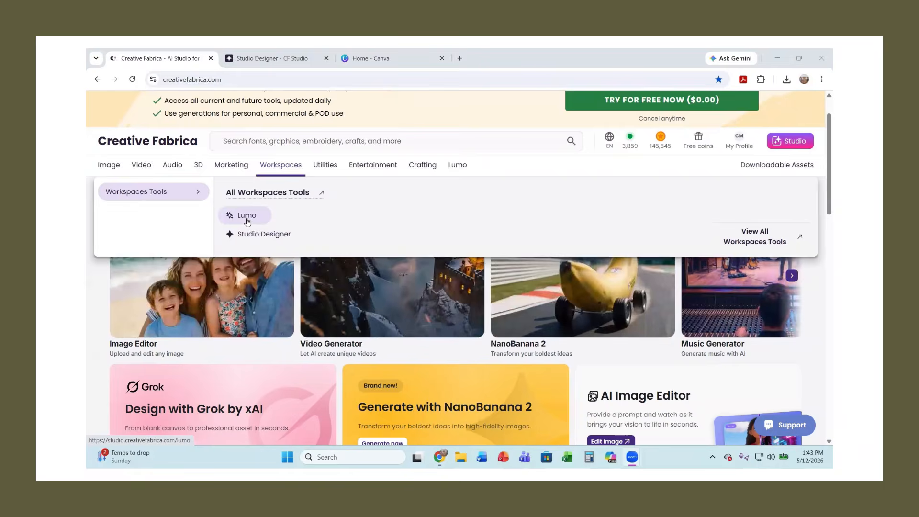
{"action": "left_click", "coordinate": [247, 217]}
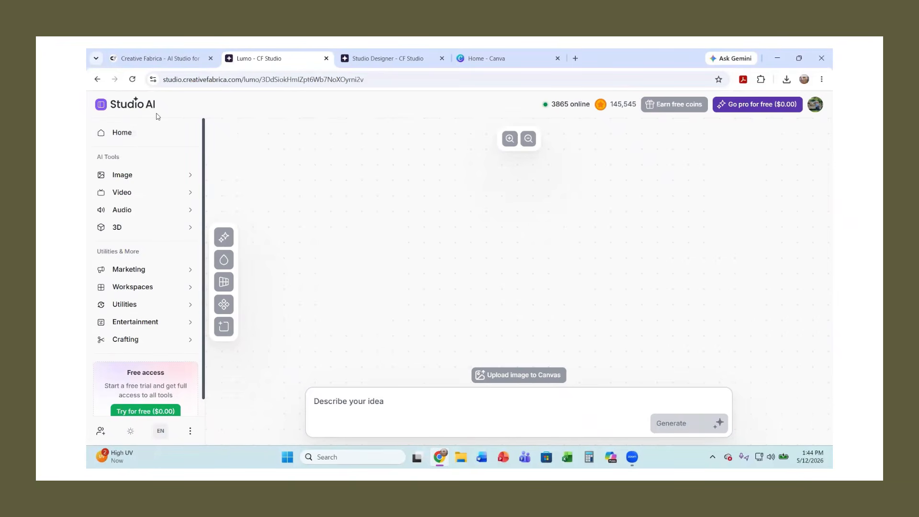
{"action": "left_click", "coordinate": [326, 58]}
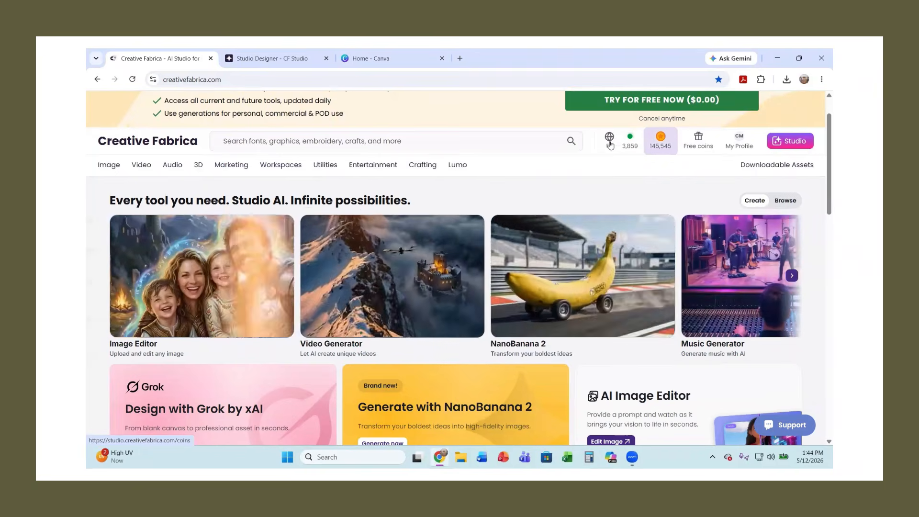
Start a blank Studio Designer project, add the butterfly graphic with one flower-covered wing to the canvas, and close the project.
{"action": "mouse_move", "coordinate": [192, 277]}
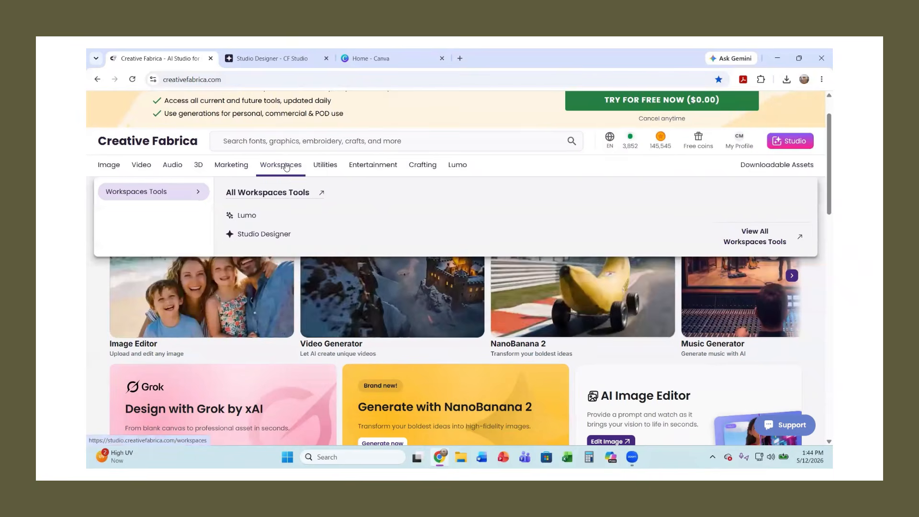
{"action": "left_click", "coordinate": [267, 239]}
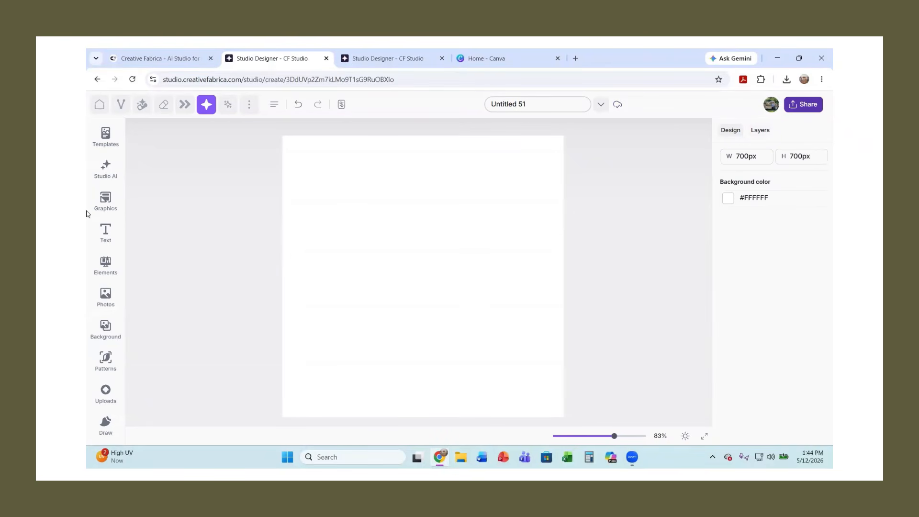
{"action": "left_click", "coordinate": [104, 202]}
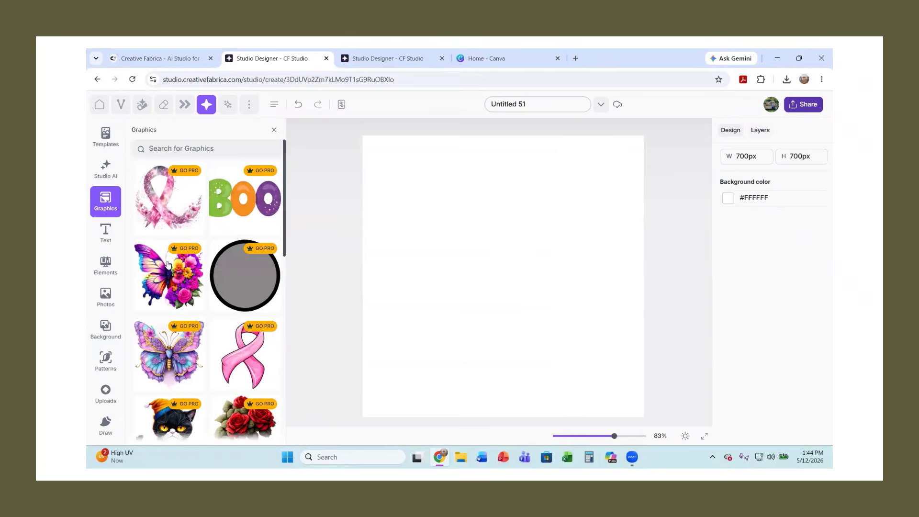
{"action": "scroll", "coordinate": [170, 260], "scroll_direction": "down", "scroll_amount": 1}
{"action": "scroll", "coordinate": [170, 260], "scroll_direction": "down", "scroll_amount": 4}
{"action": "scroll", "coordinate": [163, 273], "scroll_direction": "up", "scroll_amount": 5}
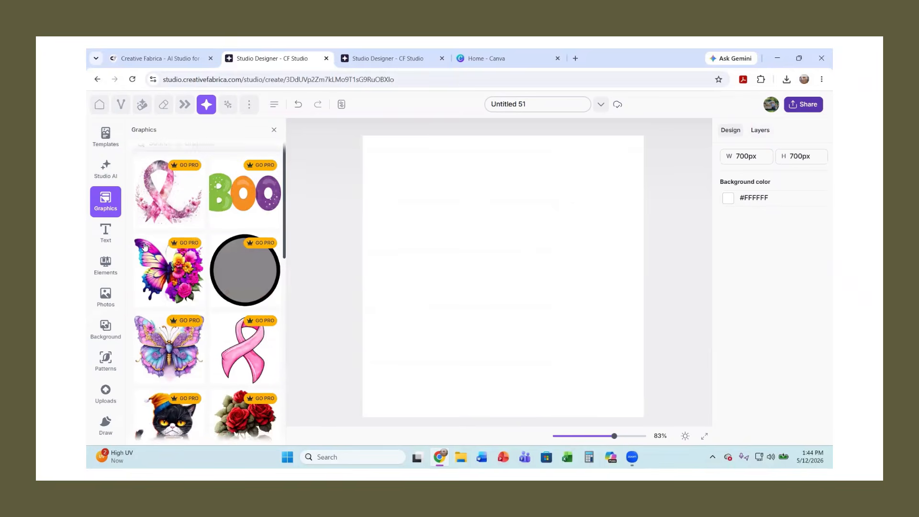
{"action": "left_click", "coordinate": [162, 276]}
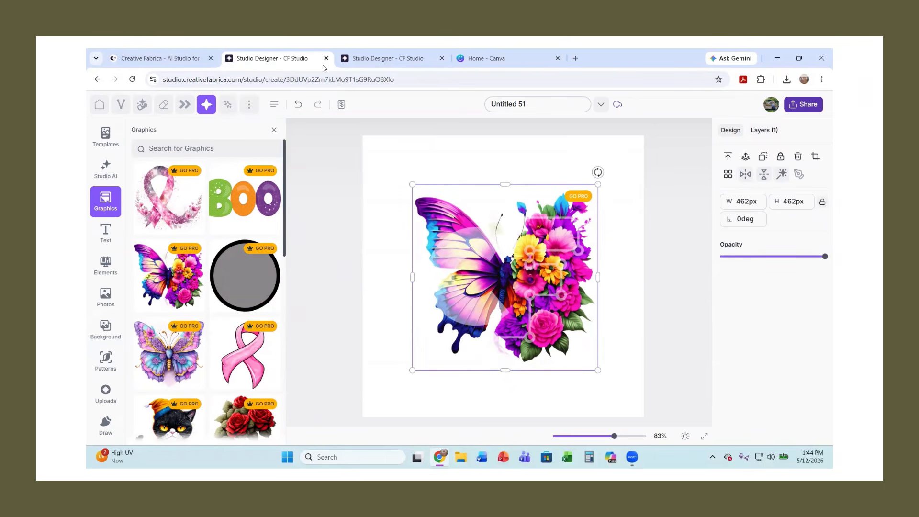
{"action": "left_click", "coordinate": [326, 58]}
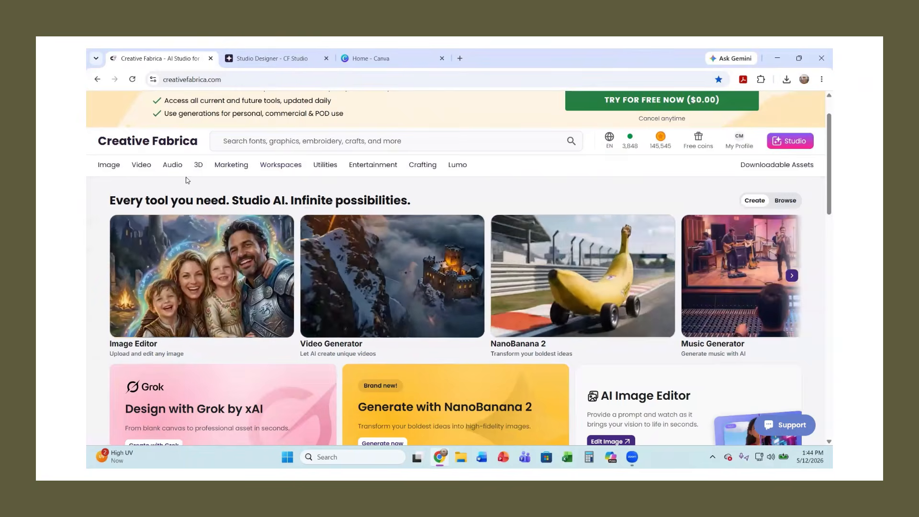
Look through the Workspaces and Utilities tools, open the Color Converter, and close it.
{"action": "mouse_move", "coordinate": [285, 170]}
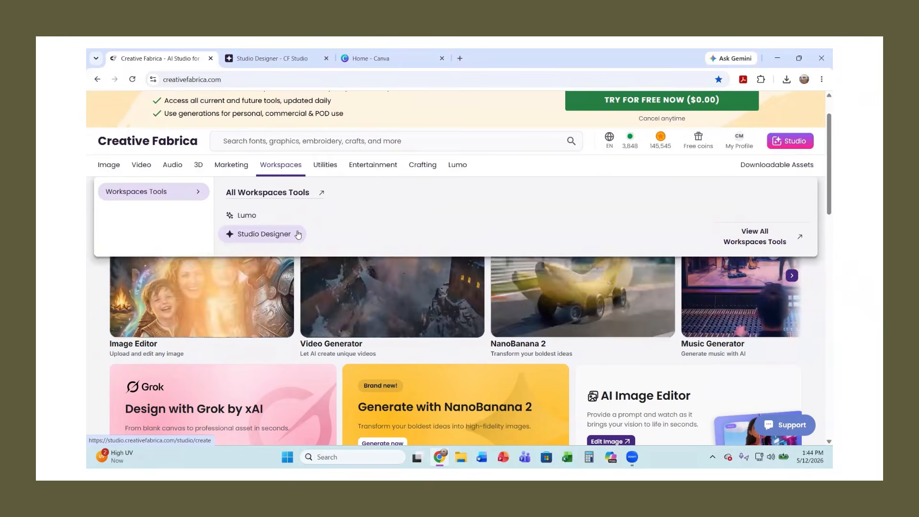
{"action": "mouse_move", "coordinate": [326, 169]}
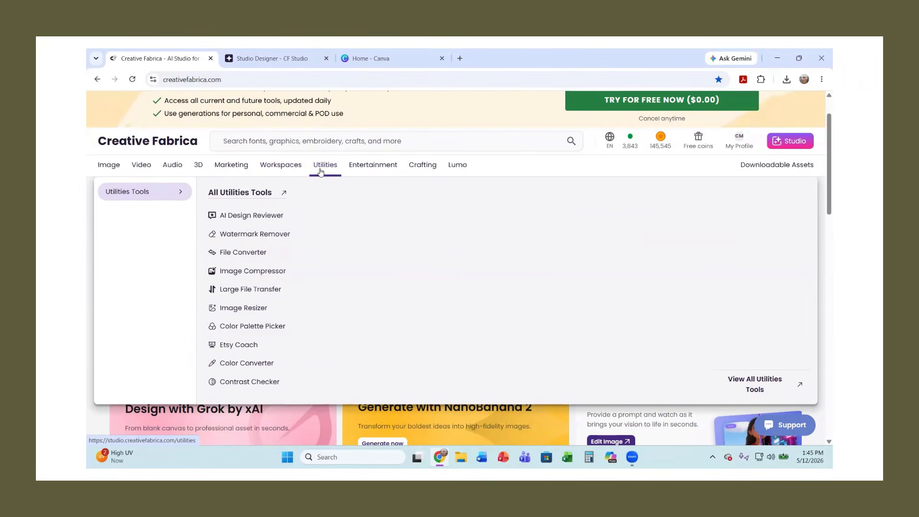
{"action": "left_click", "coordinate": [226, 373]}
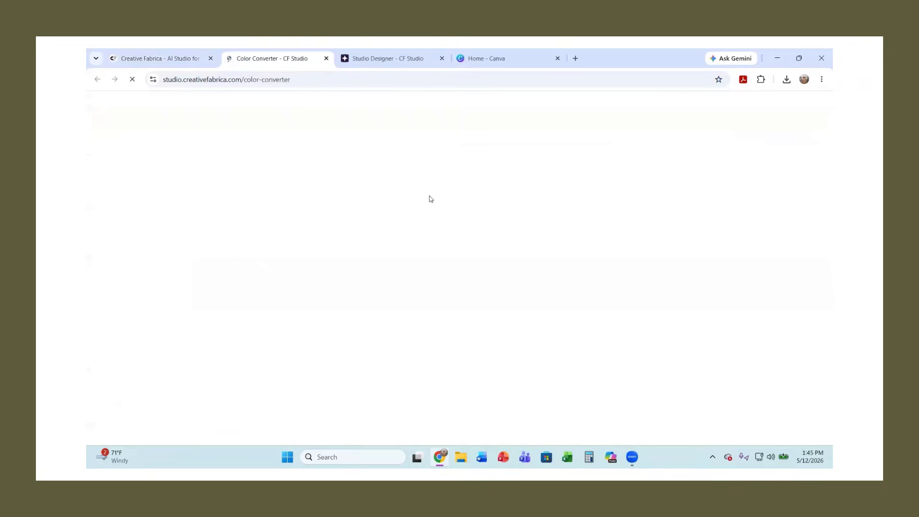
{"action": "left_click", "coordinate": [326, 58]}
Search the site for "graphics" using the recent search entry and look through the resulting clipart and graphics listings.
{"action": "scroll", "coordinate": [211, 282], "scroll_direction": "down", "scroll_amount": 5}
{"action": "scroll", "coordinate": [217, 269], "scroll_direction": "up", "scroll_amount": 5}
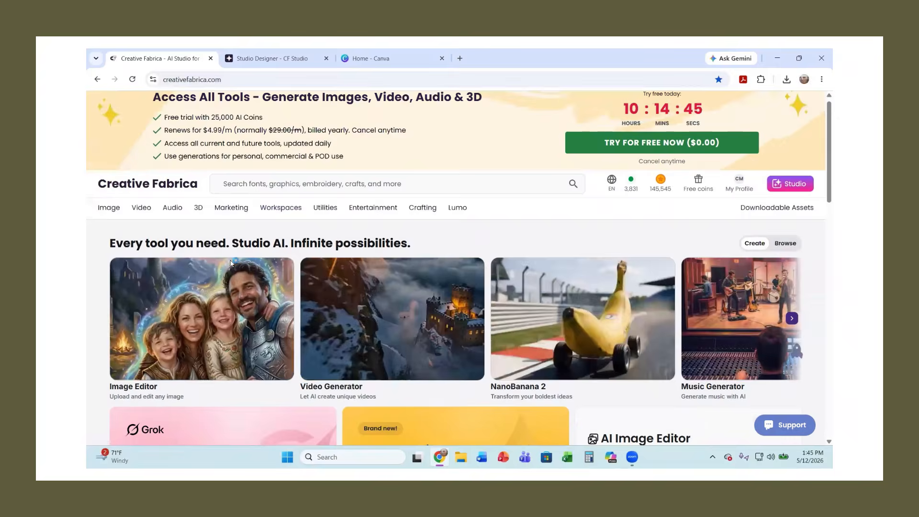
{"action": "scroll", "coordinate": [374, 303], "scroll_direction": "down", "scroll_amount": 7}
{"action": "scroll", "coordinate": [374, 303], "scroll_direction": "down", "scroll_amount": 7}
{"action": "scroll", "coordinate": [375, 316], "scroll_direction": "up", "scroll_amount": 5}
{"action": "scroll", "coordinate": [376, 310], "scroll_direction": "up", "scroll_amount": 8}
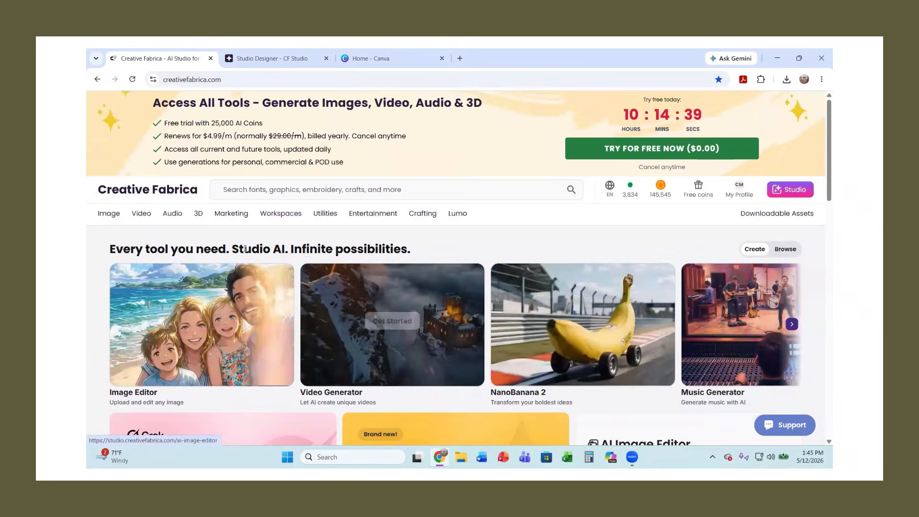
{"action": "left_click", "coordinate": [249, 188]}
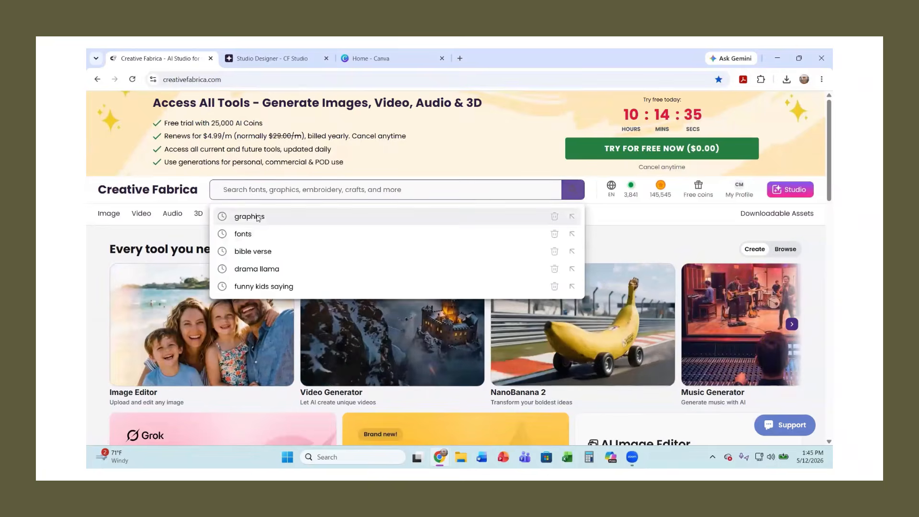
{"action": "left_click", "coordinate": [257, 217]}
{"action": "scroll", "coordinate": [384, 220], "scroll_direction": "down", "scroll_amount": 4}
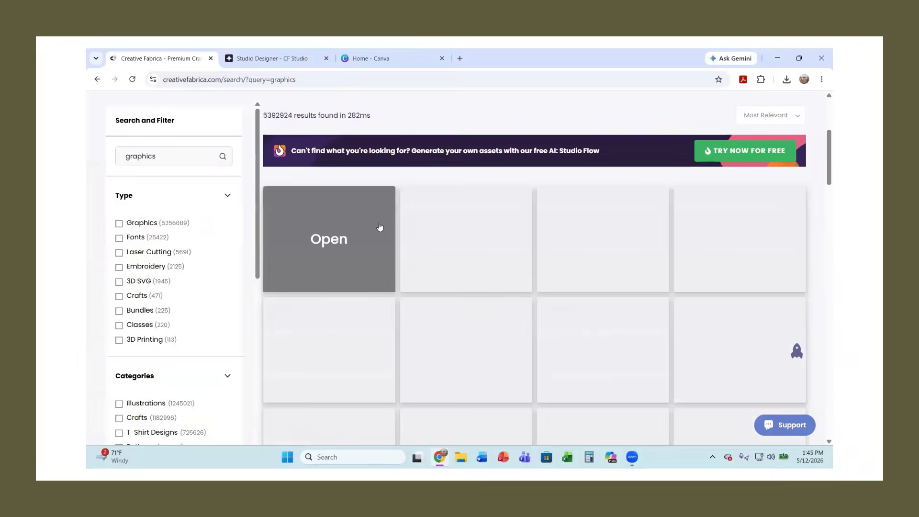
{"action": "scroll", "coordinate": [609, 260], "scroll_direction": "down", "scroll_amount": 8}
{"action": "scroll", "coordinate": [608, 260], "scroll_direction": "down", "scroll_amount": 3}
{"action": "scroll", "coordinate": [163, 210], "scroll_direction": "up", "scroll_amount": 15}
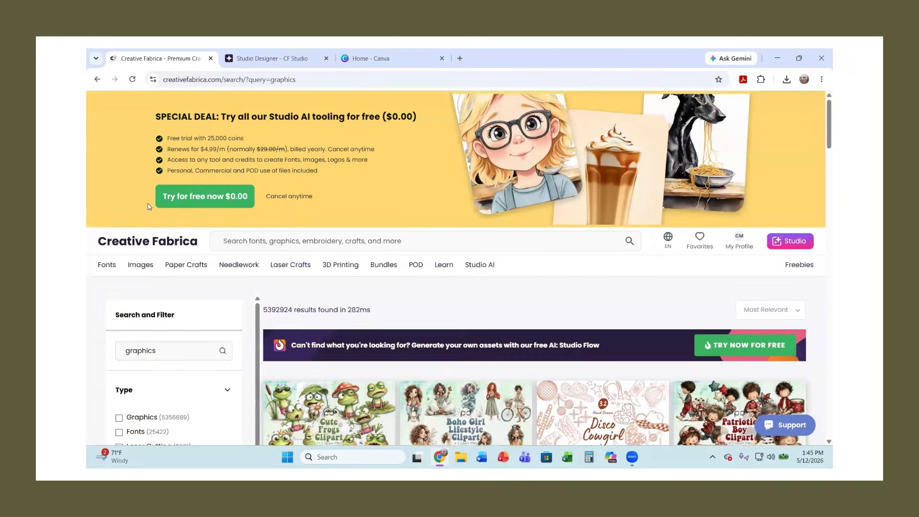
Search the site for "embroidery" and look through the resulting designs and classes.
{"action": "left_click", "coordinate": [234, 237]}
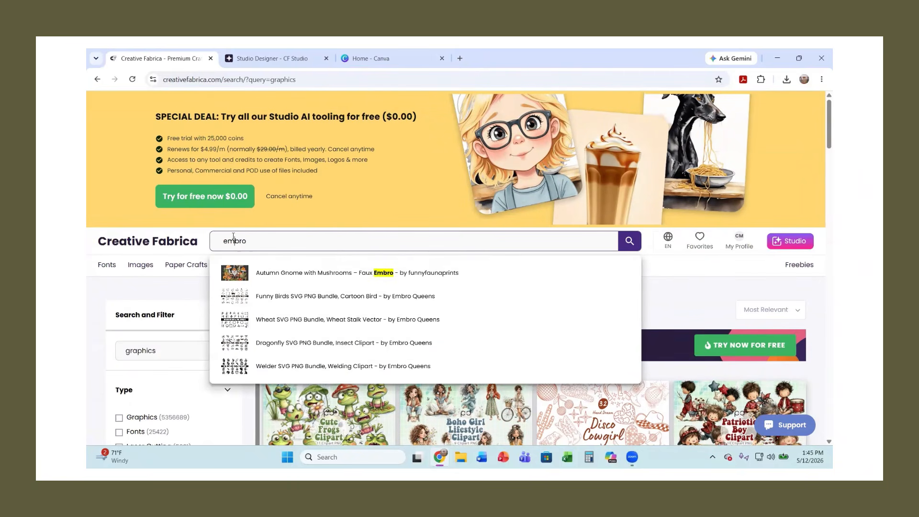
{"action": "type", "text": "y=embroidery"}
{"action": "key", "text": "Return"}
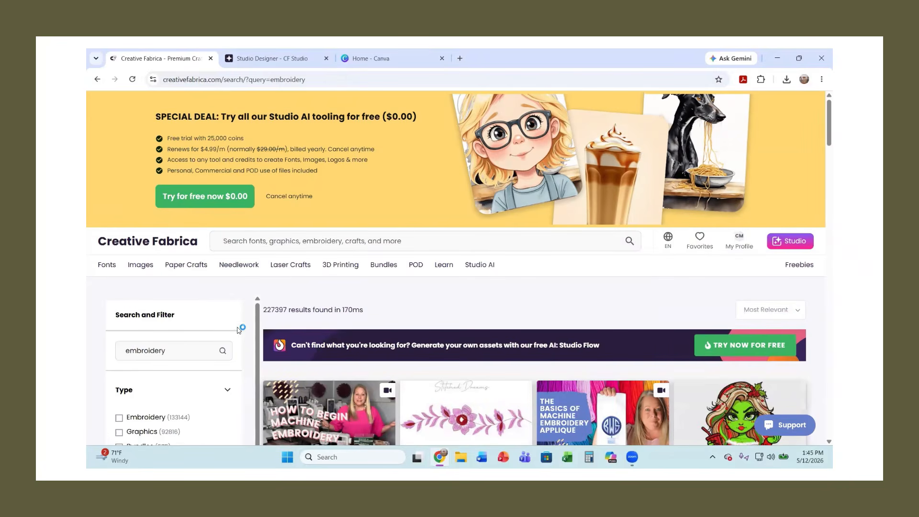
{"action": "scroll", "coordinate": [479, 240], "scroll_direction": "down", "scroll_amount": 4}
{"action": "scroll", "coordinate": [538, 288], "scroll_direction": "down", "scroll_amount": 2}
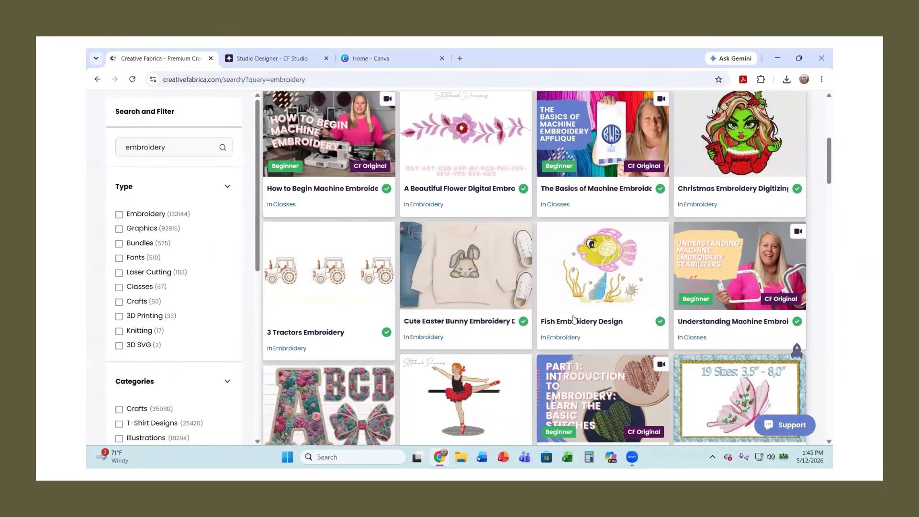
{"action": "scroll", "coordinate": [565, 311], "scroll_direction": "down", "scroll_amount": 3}
{"action": "scroll", "coordinate": [438, 301], "scroll_direction": "up", "scroll_amount": 10}
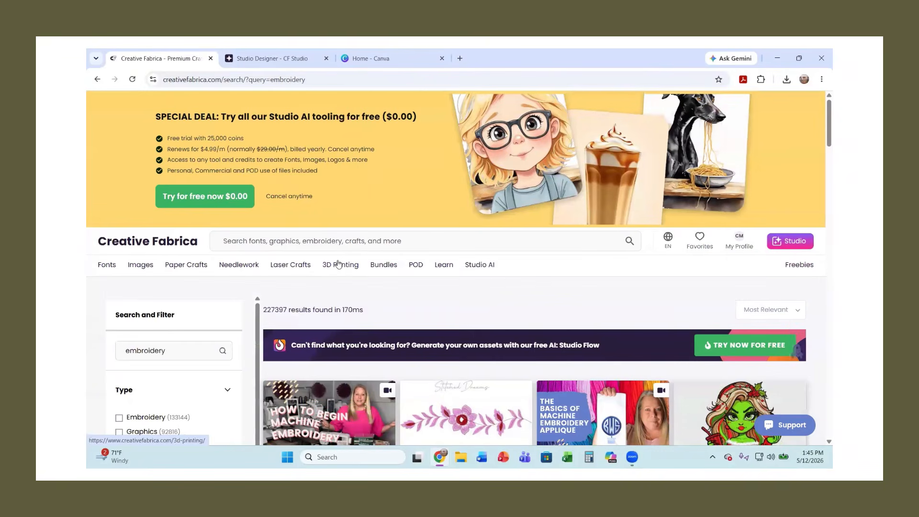
Search the site for "knit" and glance over the results.
{"action": "left_click", "coordinate": [287, 242]}
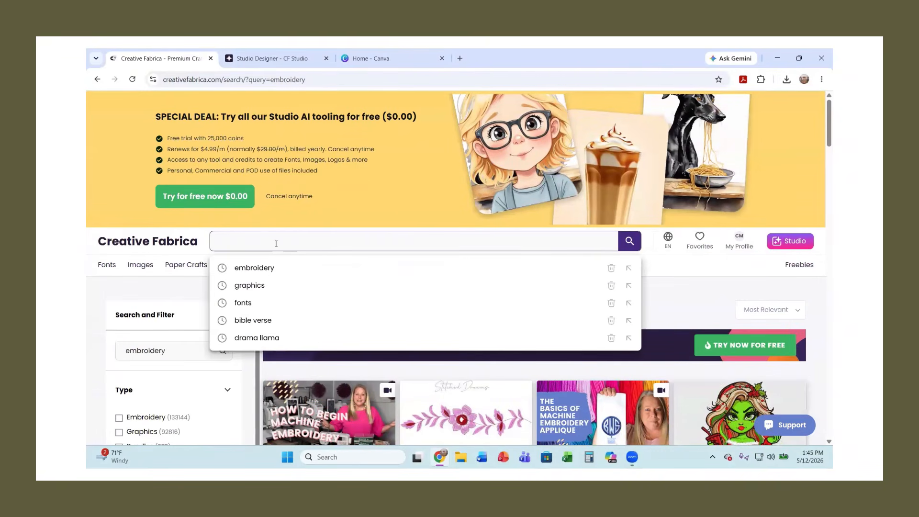
{"action": "key", "text": "Return"}
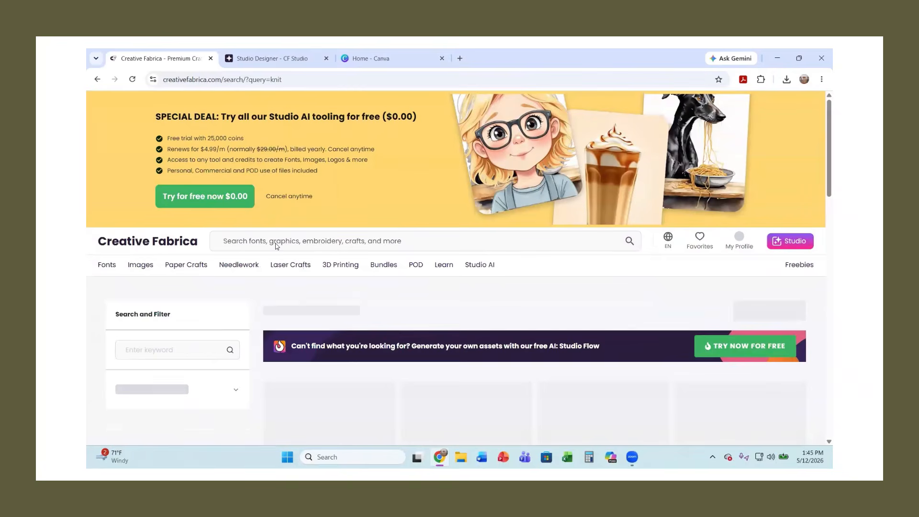
{"action": "scroll", "coordinate": [397, 282], "scroll_direction": "down", "scroll_amount": 4}
{"action": "scroll", "coordinate": [397, 282], "scroll_direction": "up", "scroll_amount": 5}
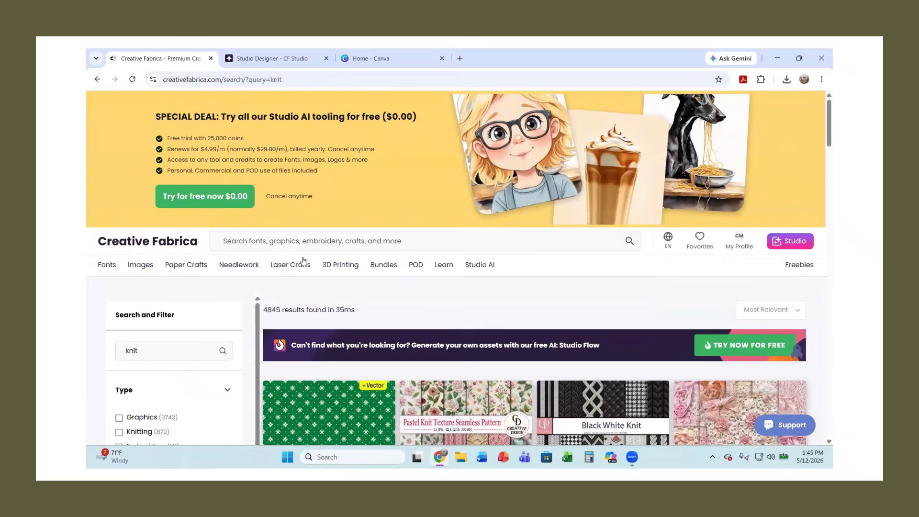
Search the site for "coloring pages" and look over the results.
{"action": "left_click", "coordinate": [276, 247]}
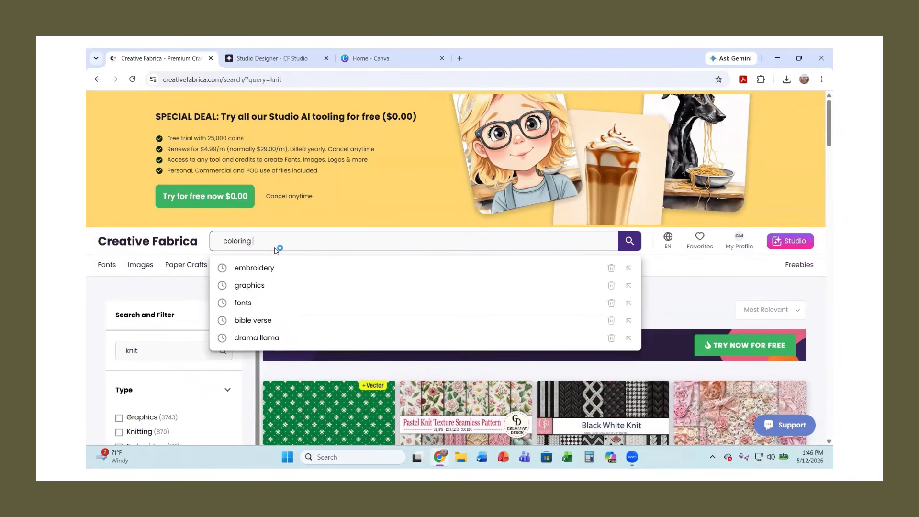
{"action": "type", "text": "coloring pages"}
{"action": "key", "text": "Return"}
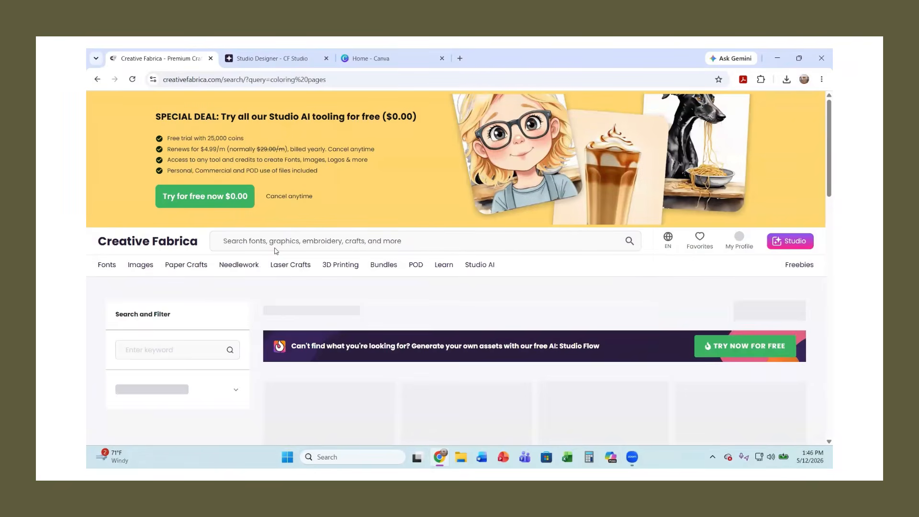
{"action": "scroll", "coordinate": [437, 324], "scroll_direction": "down", "scroll_amount": 3}
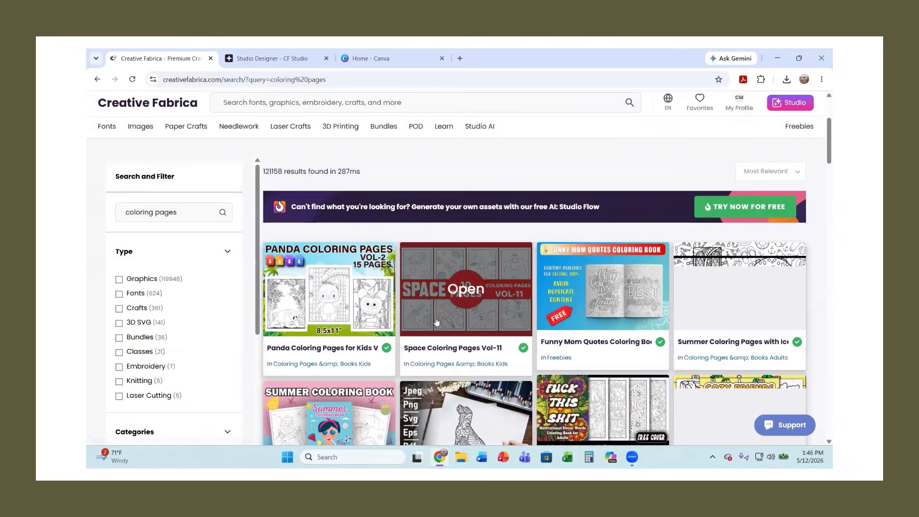
{"action": "scroll", "coordinate": [435, 322], "scroll_direction": "up", "scroll_amount": 3}
Search the site for "font", browse the listings, and filter the results to the Fonts type.
{"action": "left_click", "coordinate": [280, 239]}
{"action": "type", "text": "font"}
{"action": "key", "text": "Return"}
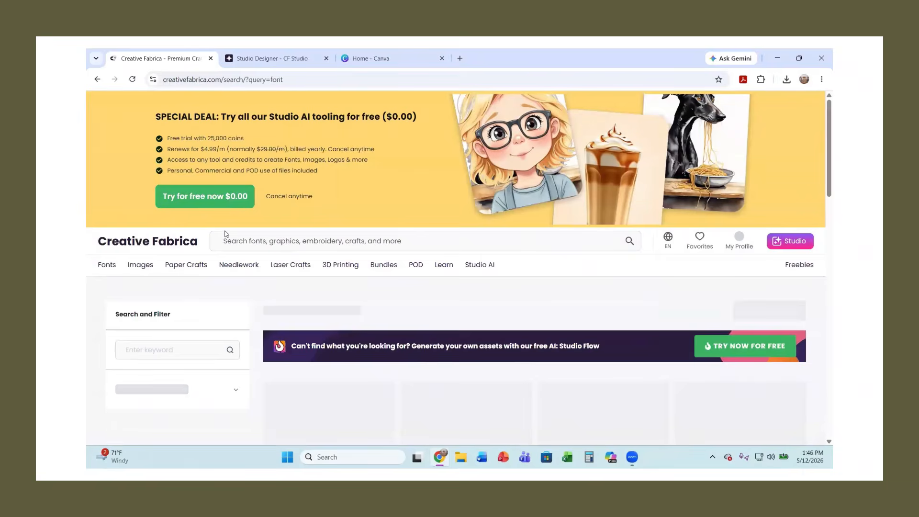
{"action": "scroll", "coordinate": [629, 352], "scroll_direction": "down", "scroll_amount": 5}
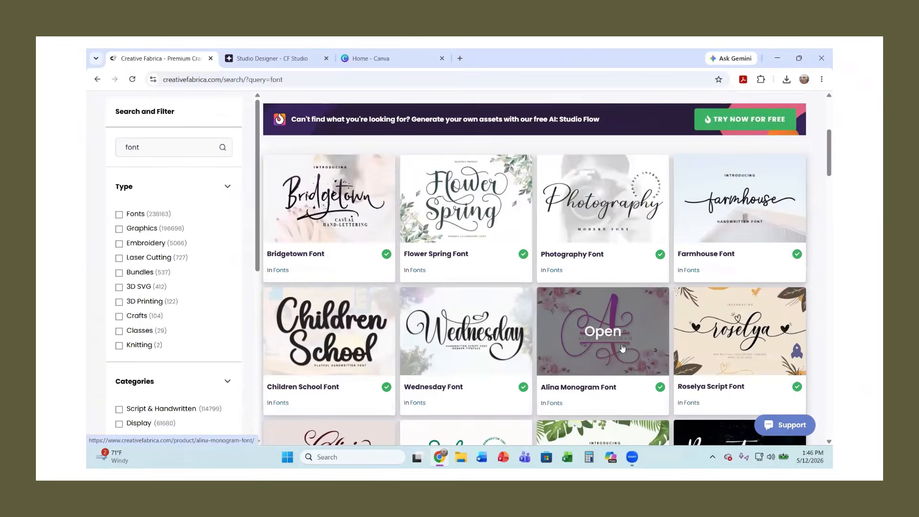
{"action": "scroll", "coordinate": [622, 348], "scroll_direction": "down", "scroll_amount": 3}
{"action": "scroll", "coordinate": [376, 322], "scroll_direction": "up", "scroll_amount": 8}
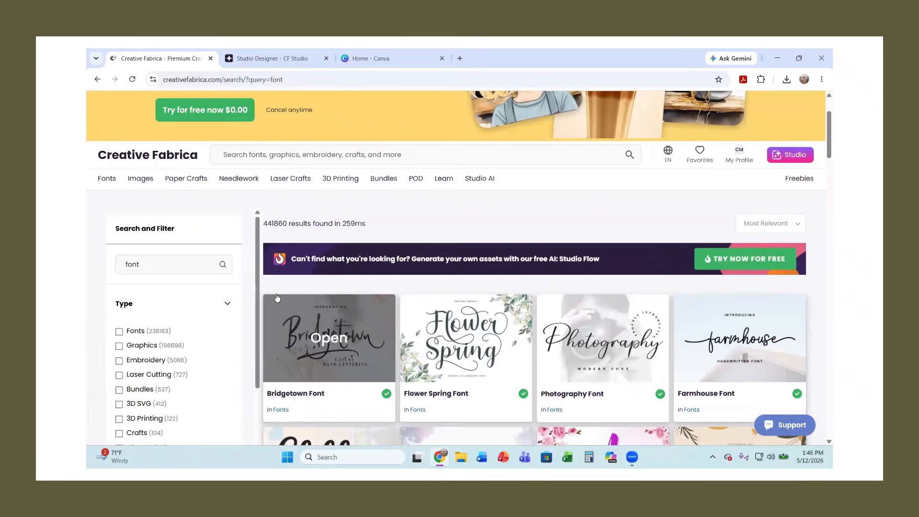
{"action": "left_click", "coordinate": [120, 322]}
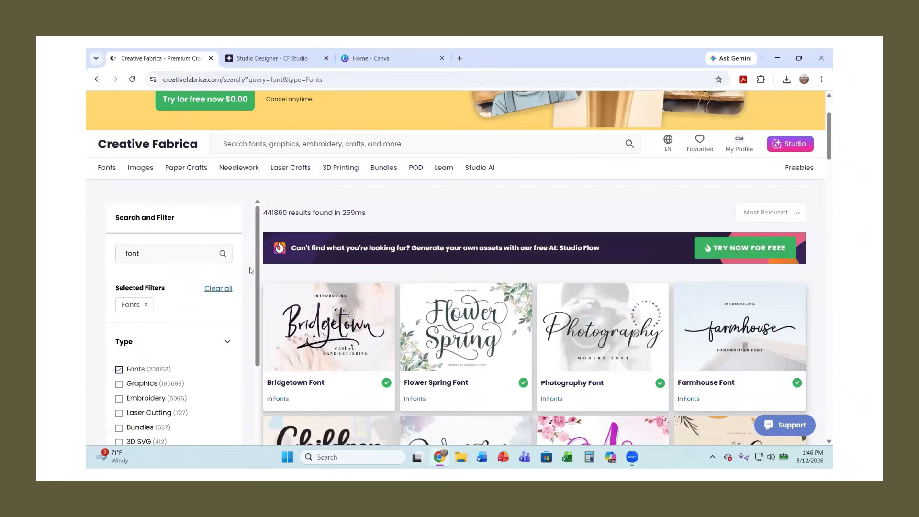
Search the site for "font duo" and browse through the resulting font listings.
{"action": "scroll", "coordinate": [249, 270], "scroll_direction": "down", "scroll_amount": 5}
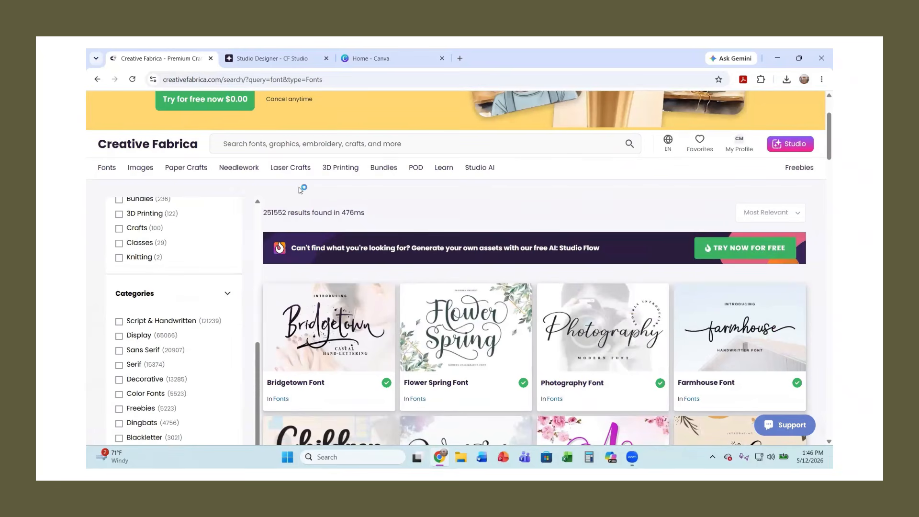
{"action": "scroll", "coordinate": [284, 198], "scroll_direction": "up", "scroll_amount": 2}
{"action": "left_click", "coordinate": [262, 239]}
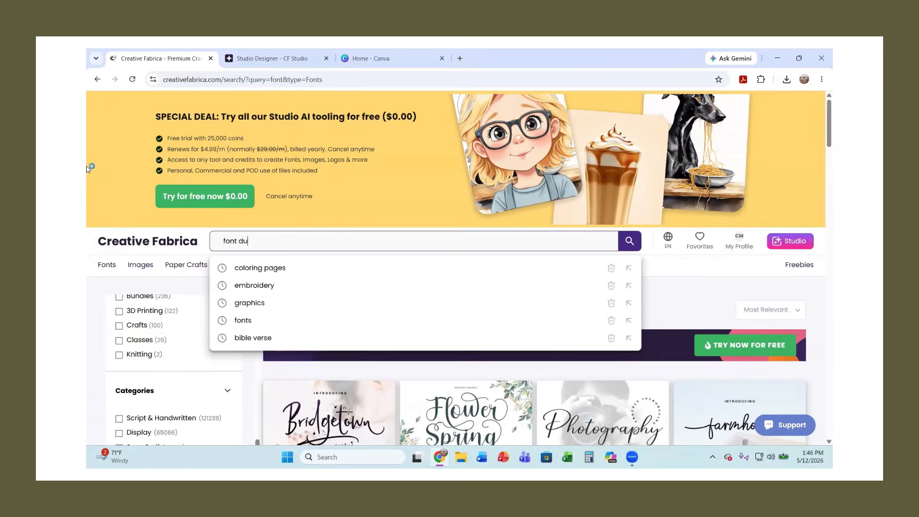
{"action": "key", "text": "Return"}
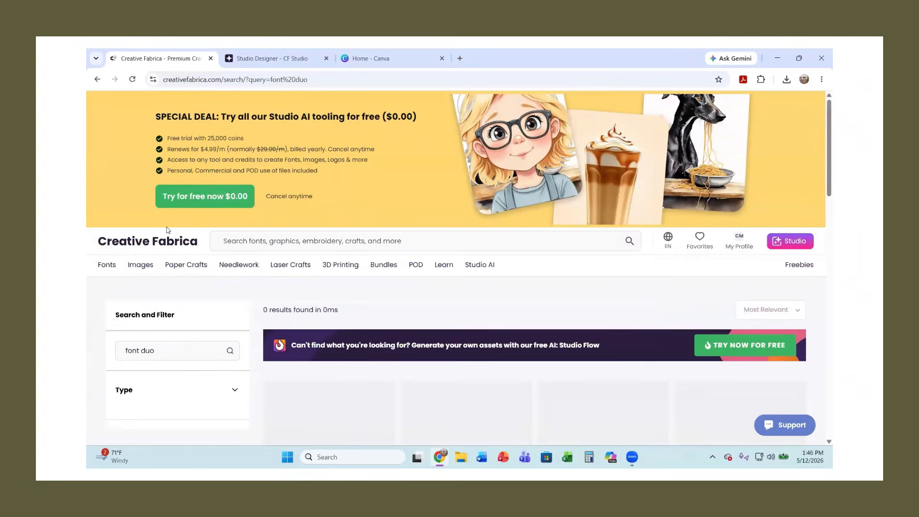
{"action": "scroll", "coordinate": [411, 308], "scroll_direction": "down", "scroll_amount": 4}
{"action": "scroll", "coordinate": [603, 282], "scroll_direction": "down", "scroll_amount": 10}
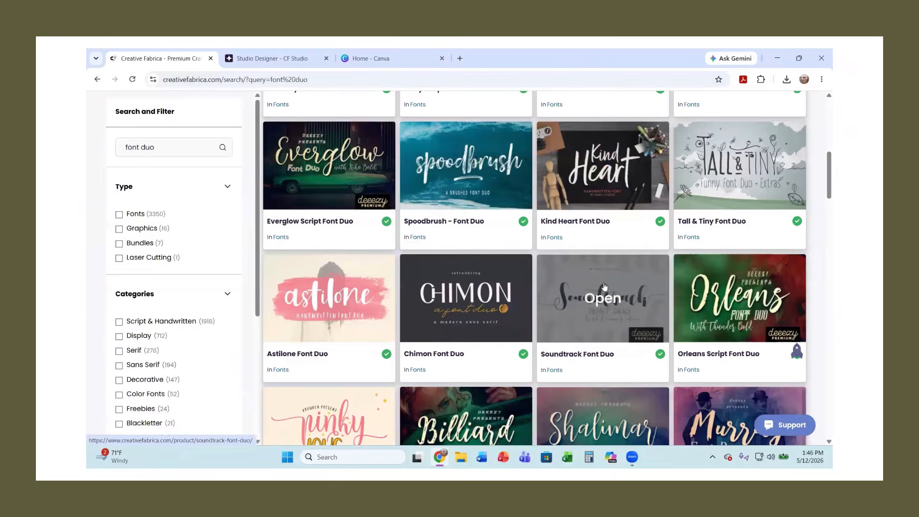
{"action": "scroll", "coordinate": [548, 371], "scroll_direction": "down", "scroll_amount": 10}
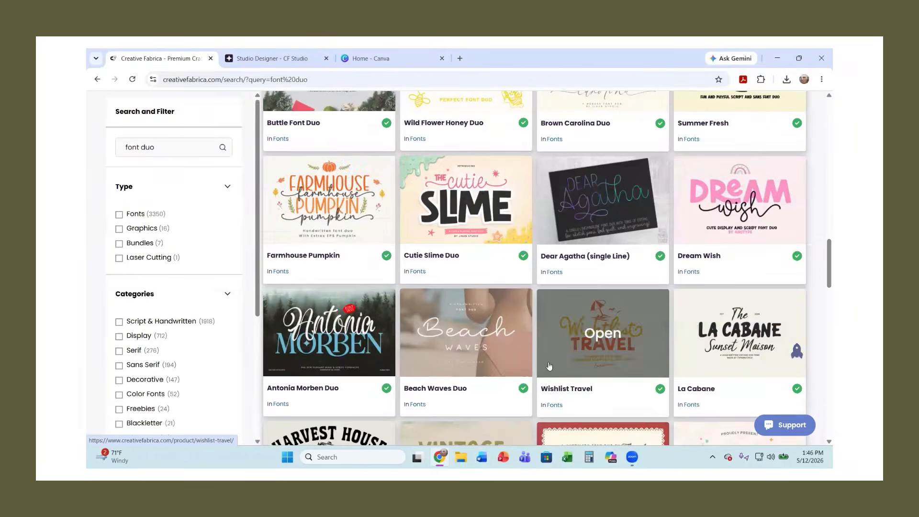
{"action": "scroll", "coordinate": [541, 364], "scroll_direction": "up", "scroll_amount": 15}
{"action": "scroll", "coordinate": [541, 361], "scroll_direction": "up", "scroll_amount": 10}
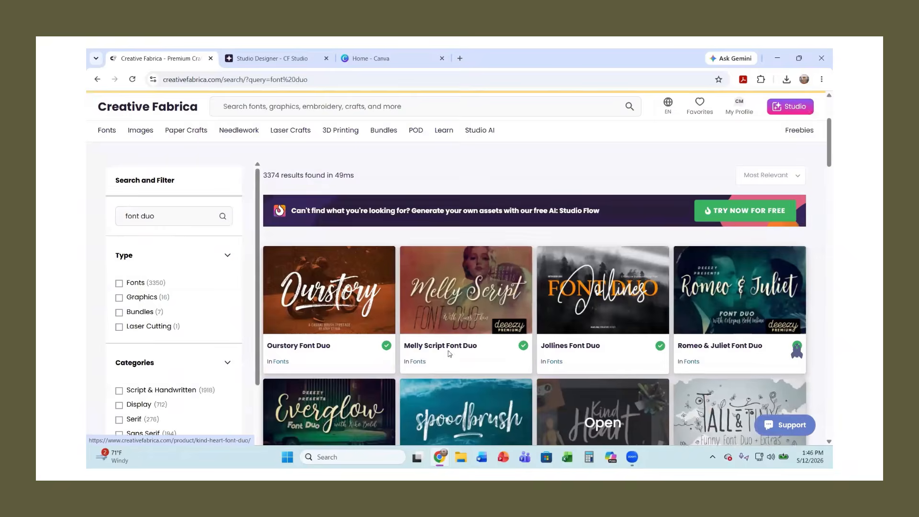
Search the site for "graphics" and glance over the results.
{"action": "left_click", "coordinate": [269, 241]}
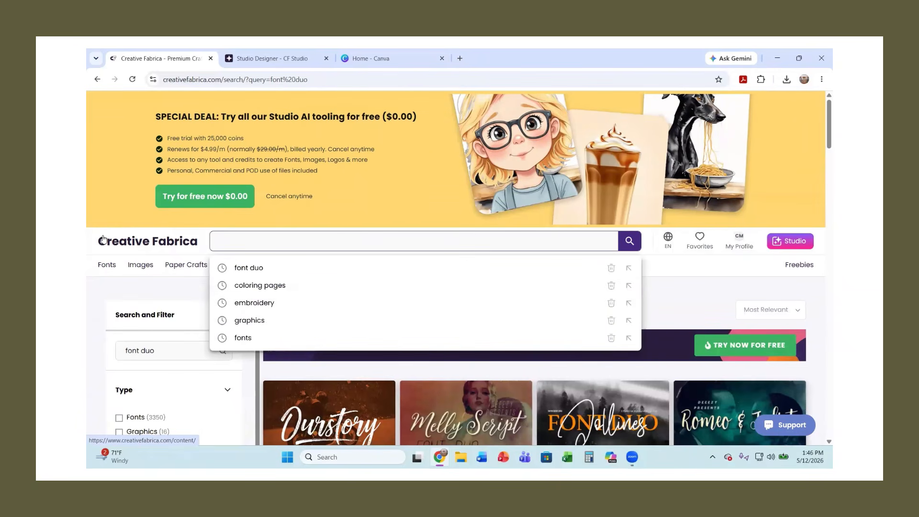
{"action": "type", "text": "graphics"}
{"action": "key", "text": "Return"}
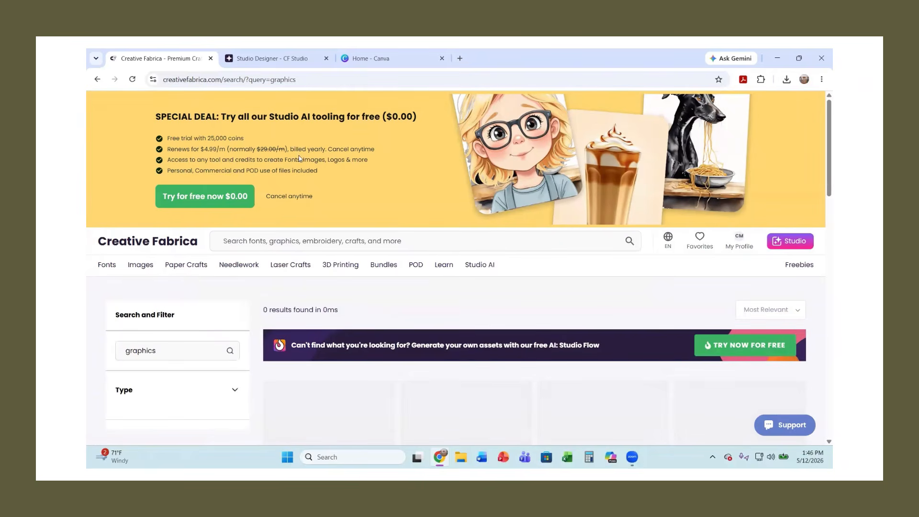
{"action": "scroll", "coordinate": [396, 113], "scroll_direction": "down", "scroll_amount": 3}
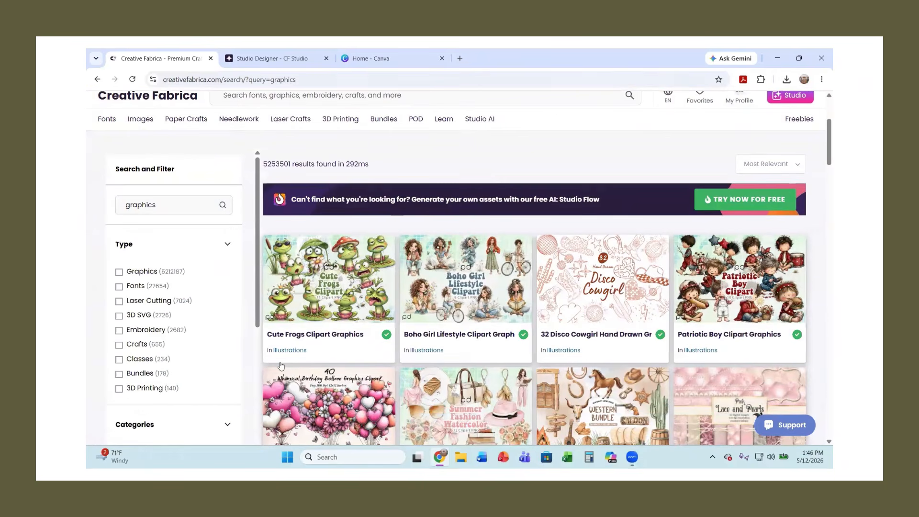
{"action": "scroll", "coordinate": [322, 185], "scroll_direction": "up", "scroll_amount": 2}
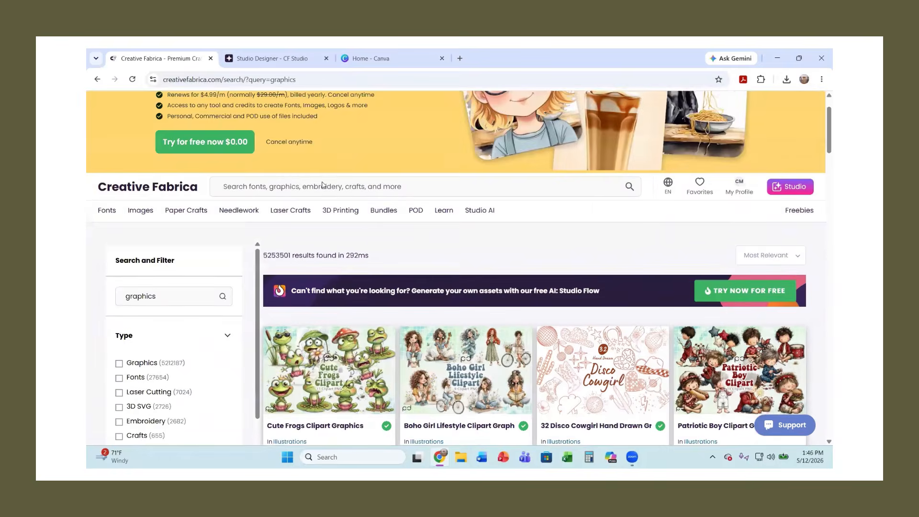
{"action": "scroll", "coordinate": [323, 185], "scroll_direction": "up", "scroll_amount": 1}
Search the site for "christmas tree".
{"action": "left_click", "coordinate": [439, 240]}
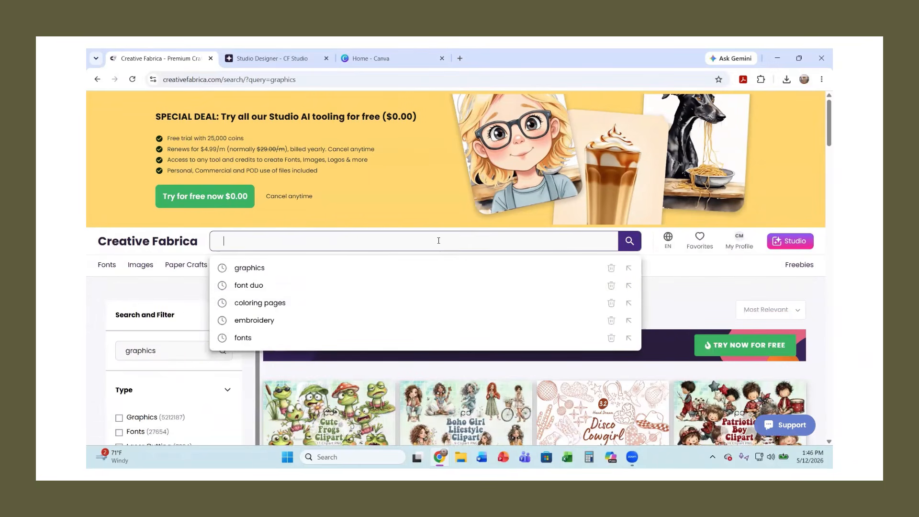
{"action": "key", "text": "BackSpace"}
{"action": "key", "text": "BackSpace"}
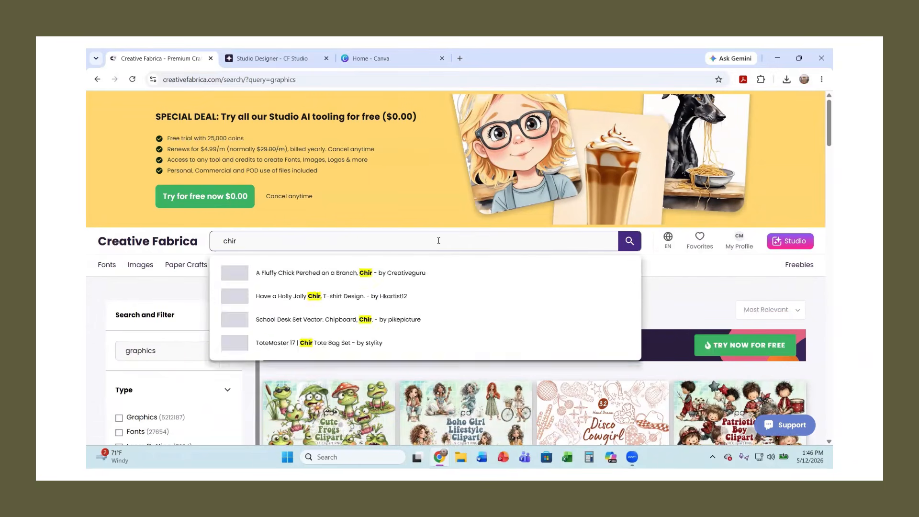
{"action": "type", "text": "ristmas tree"}
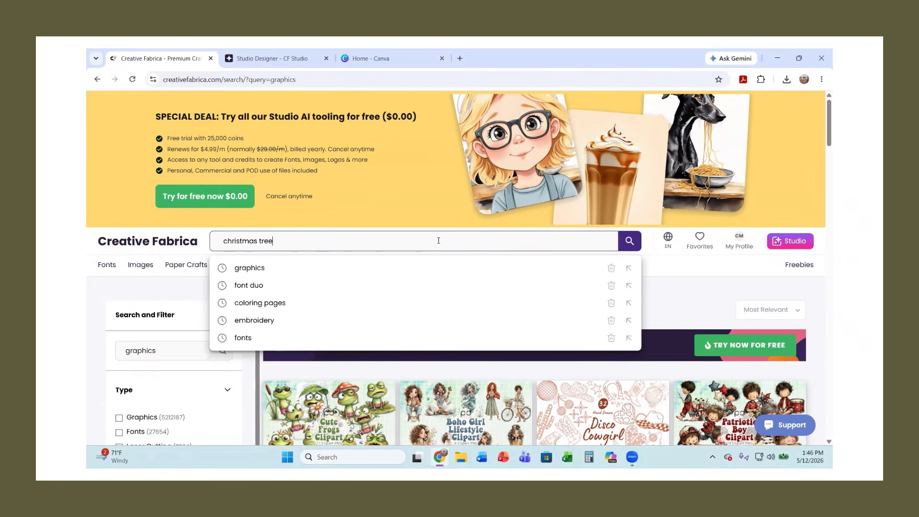
{"action": "key", "text": "Return"}
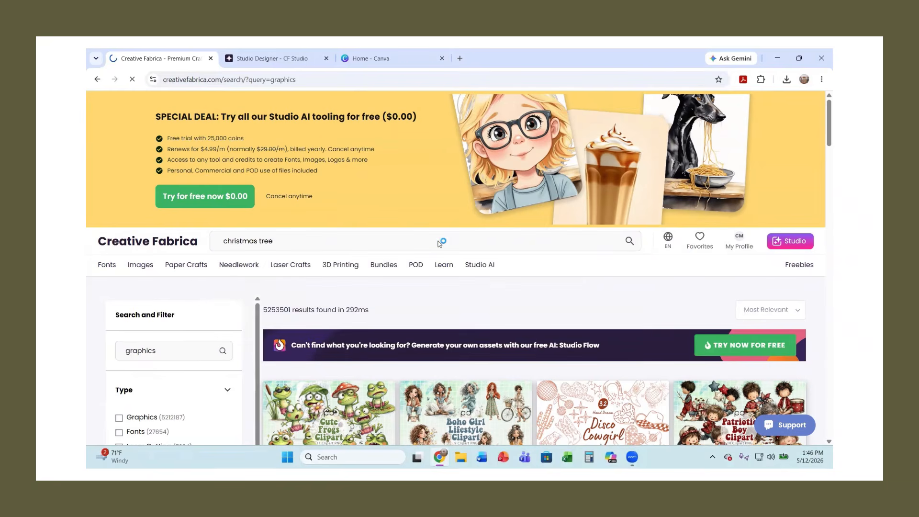
Examine the Christmas tree listings to see what kinds of designs are offered.
{"action": "scroll", "coordinate": [383, 239], "scroll_direction": "down", "scroll_amount": 2}
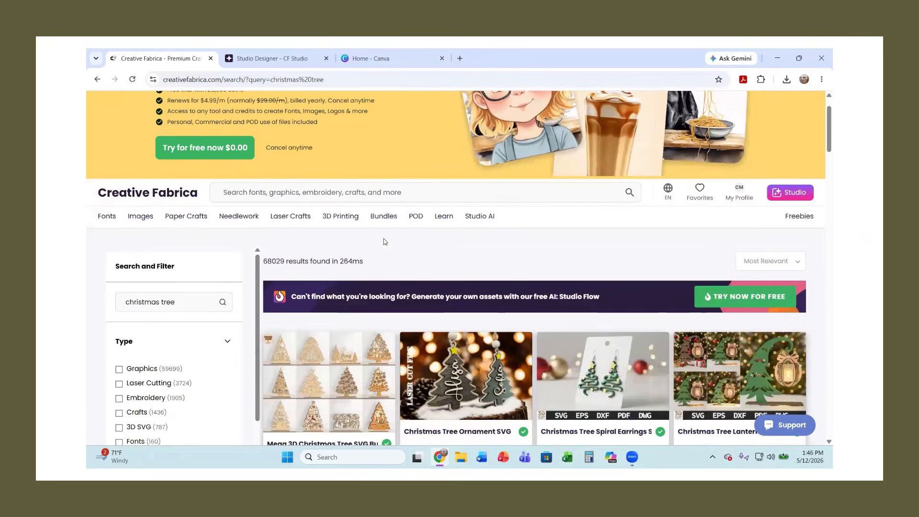
{"action": "scroll", "coordinate": [431, 268], "scroll_direction": "down", "scroll_amount": 3}
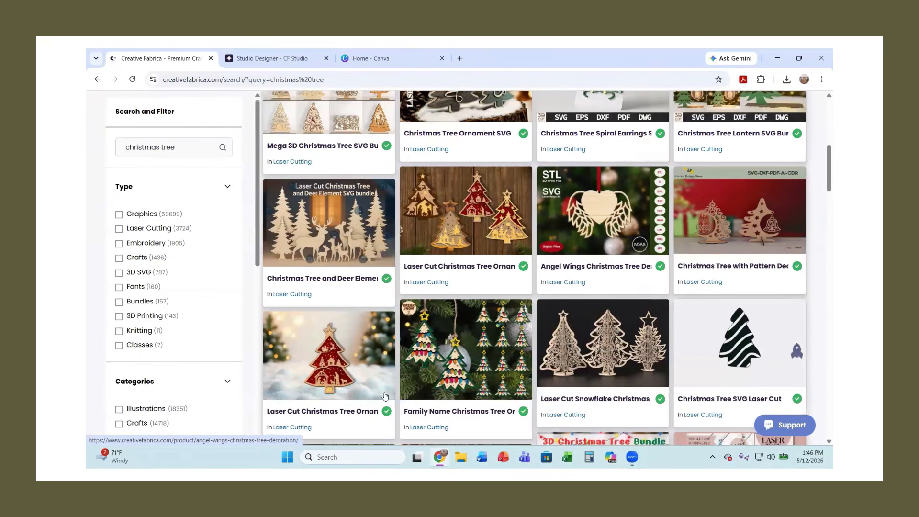
{"action": "scroll", "coordinate": [339, 268], "scroll_direction": "up", "scroll_amount": 3}
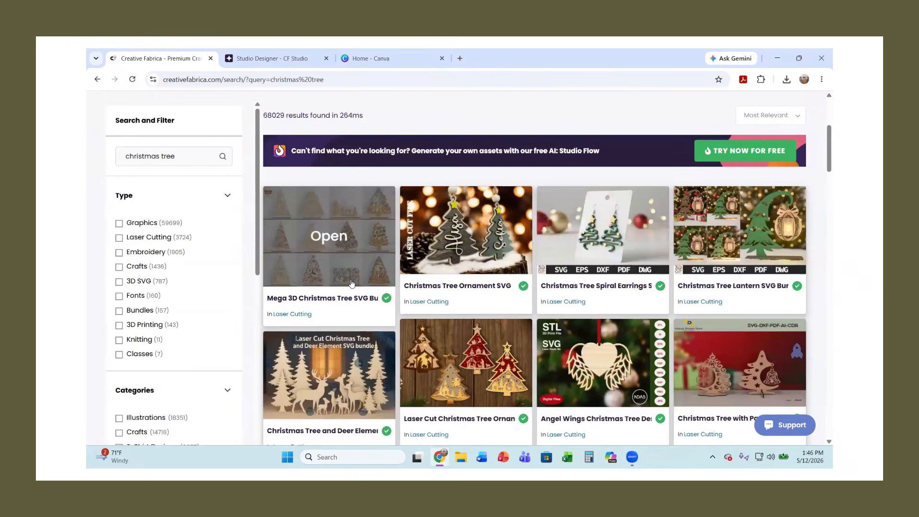
{"action": "scroll", "coordinate": [339, 268], "scroll_direction": "down", "scroll_amount": 3}
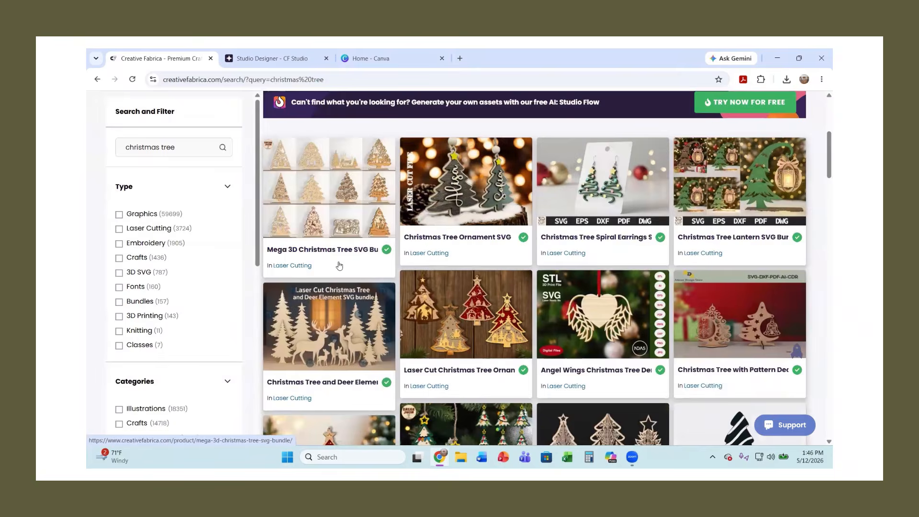
{"action": "scroll", "coordinate": [577, 268], "scroll_direction": "down", "scroll_amount": 10}
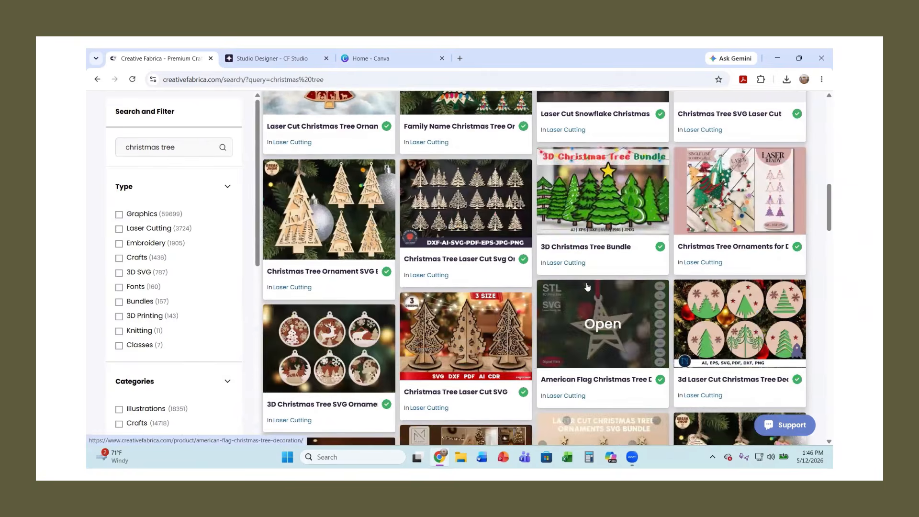
{"action": "scroll", "coordinate": [587, 281], "scroll_direction": "down", "scroll_amount": 3}
{"action": "scroll", "coordinate": [588, 281], "scroll_direction": "up", "scroll_amount": 7}
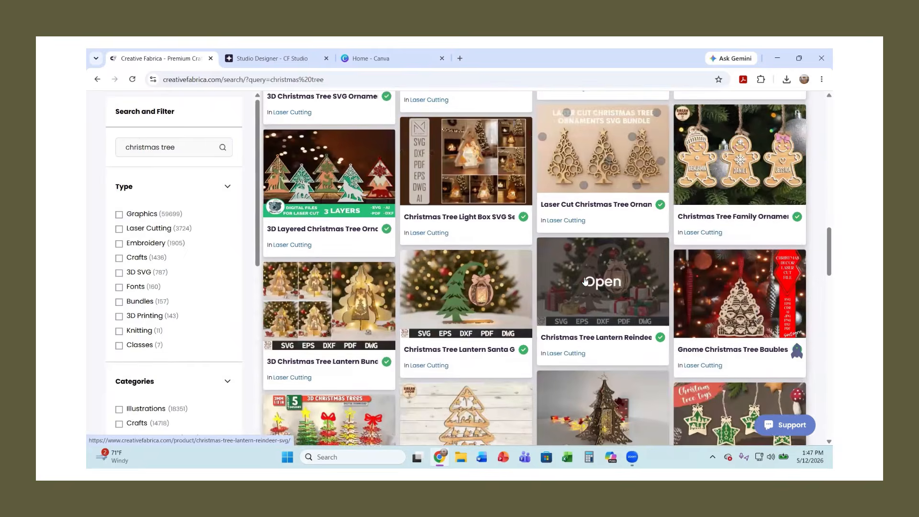
{"action": "scroll", "coordinate": [381, 285], "scroll_direction": "up", "scroll_amount": 15}
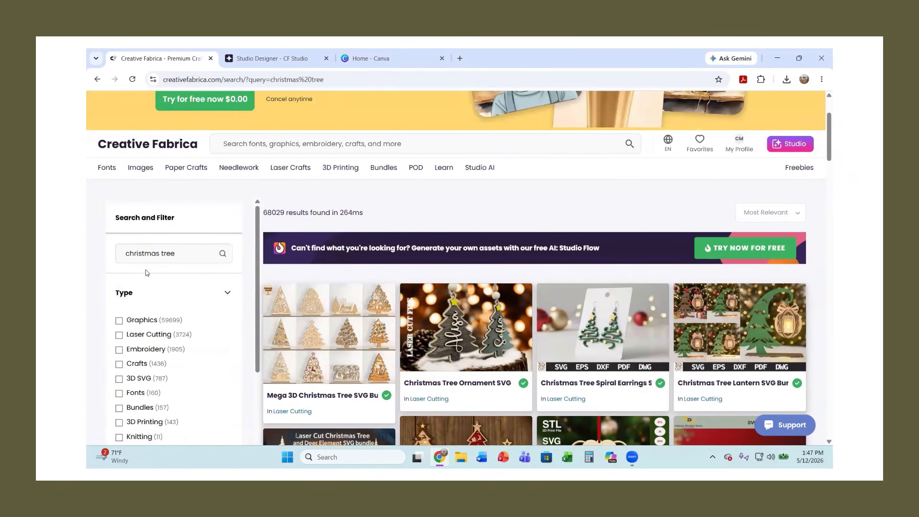
Filter the Christmas tree results by the Graphics type, then by Laser Cutting instead.
{"action": "scroll", "coordinate": [143, 268], "scroll_direction": "down", "scroll_amount": 1}
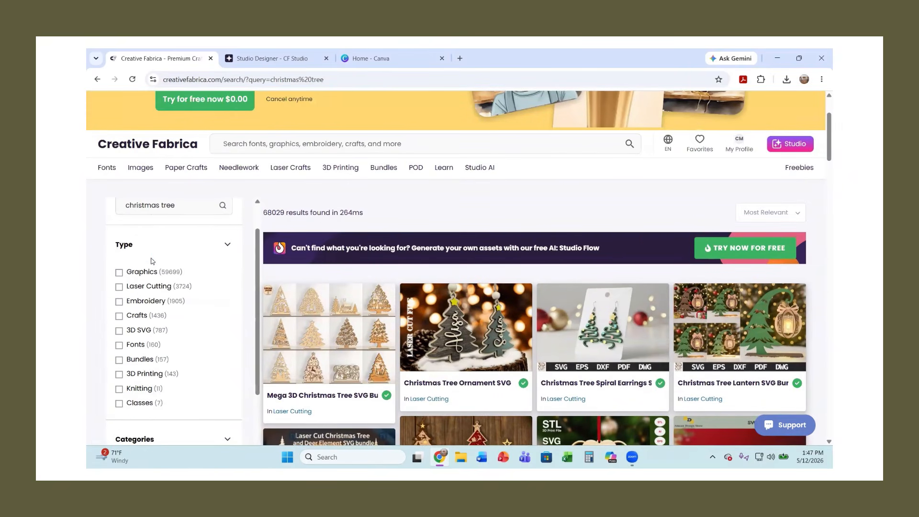
{"action": "left_click", "coordinate": [120, 274]}
{"action": "left_click", "coordinate": [119, 335]}
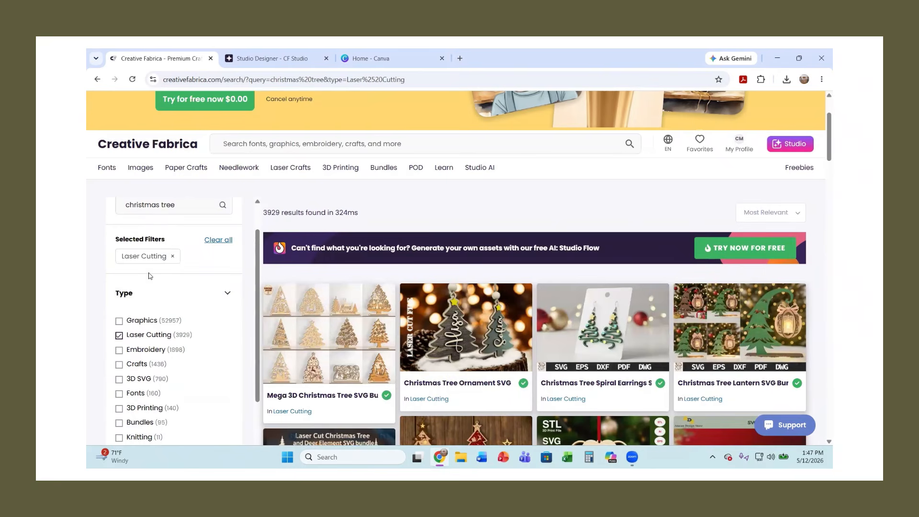
Switch the Christmas tree results to the Embroidery type, then to Crafts, and look over the craft designs.
{"action": "scroll", "coordinate": [150, 275], "scroll_direction": "down", "scroll_amount": 1}
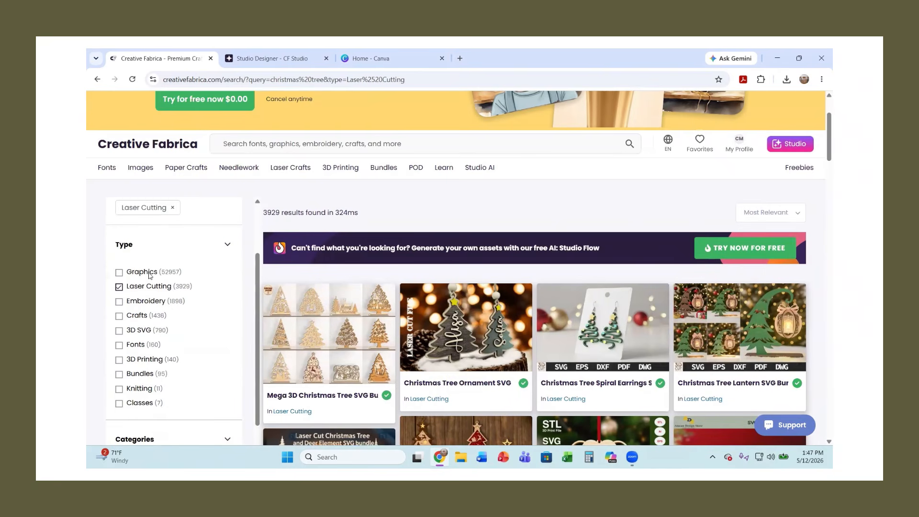
{"action": "left_click", "coordinate": [120, 302]}
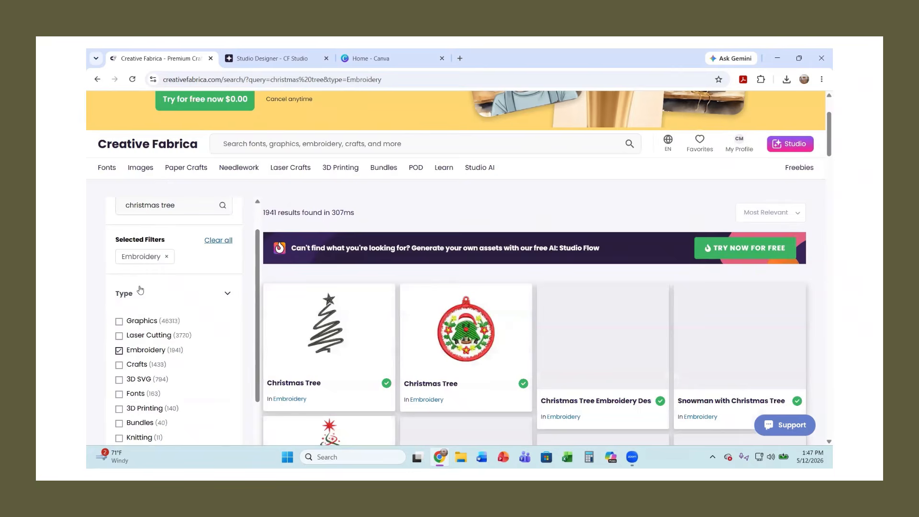
{"action": "scroll", "coordinate": [125, 302], "scroll_direction": "down", "scroll_amount": 1}
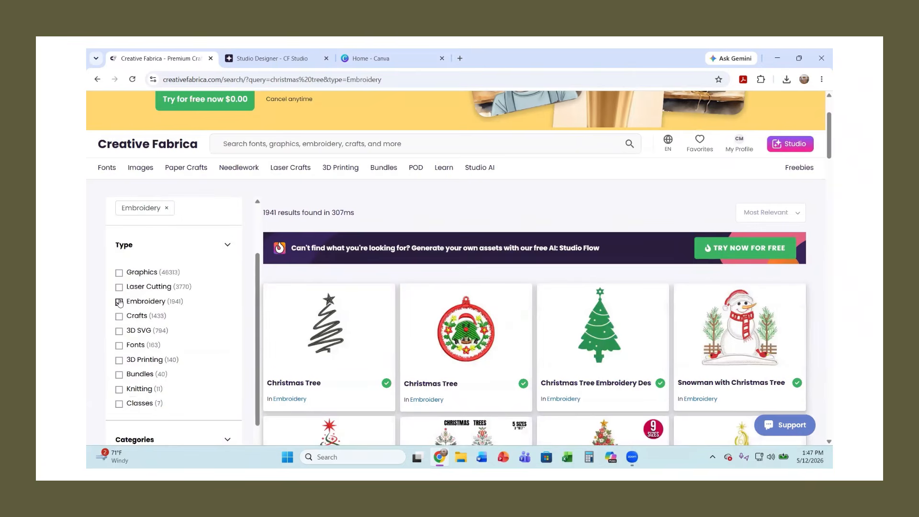
{"action": "left_click", "coordinate": [119, 302]}
{"action": "left_click", "coordinate": [119, 317]}
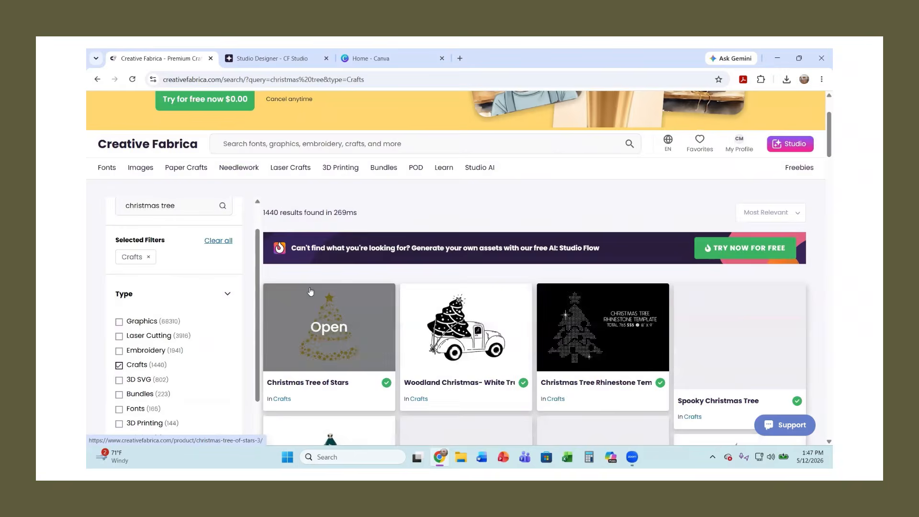
{"action": "scroll", "coordinate": [405, 306], "scroll_direction": "down", "scroll_amount": 4}
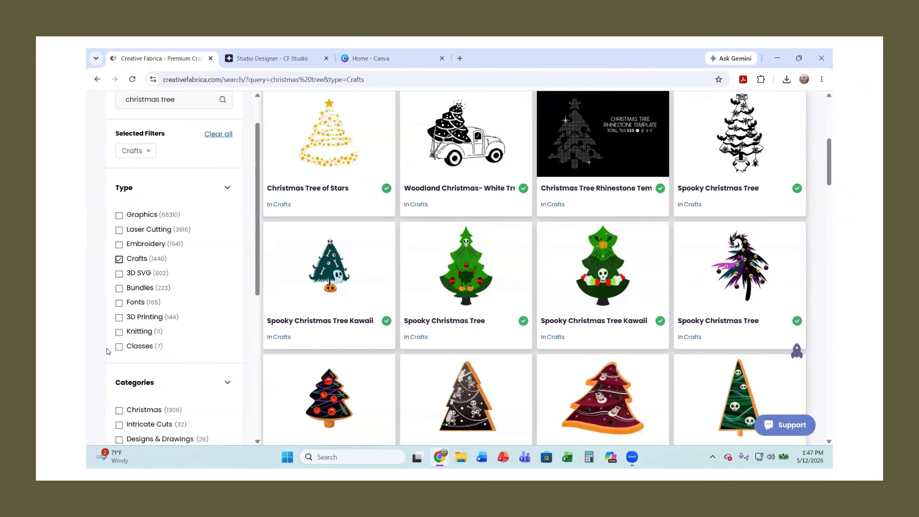
{"action": "scroll", "coordinate": [108, 352], "scroll_direction": "up", "scroll_amount": 2}
{"action": "scroll", "coordinate": [383, 232], "scroll_direction": "up", "scroll_amount": 6}
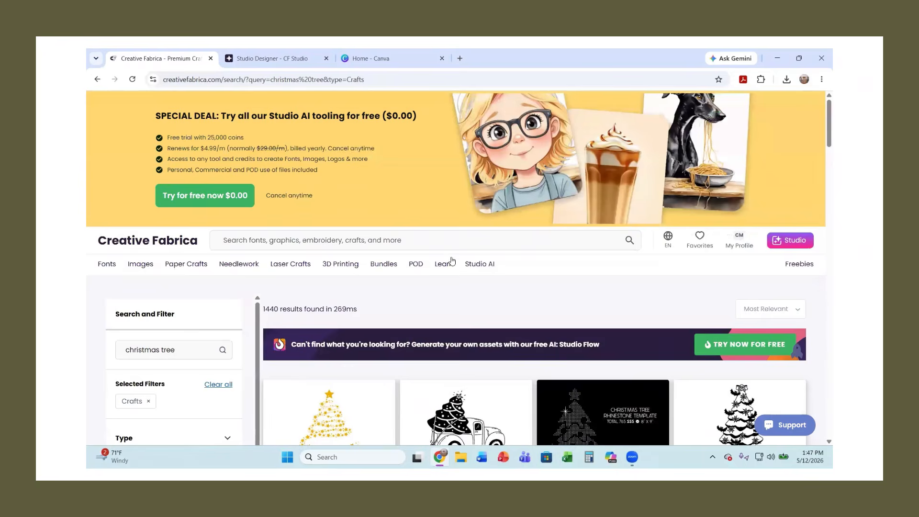
Search the site for "funny cat", look over the results, and filter them to the Laser Cutting type.
{"action": "left_click", "coordinate": [329, 242]}
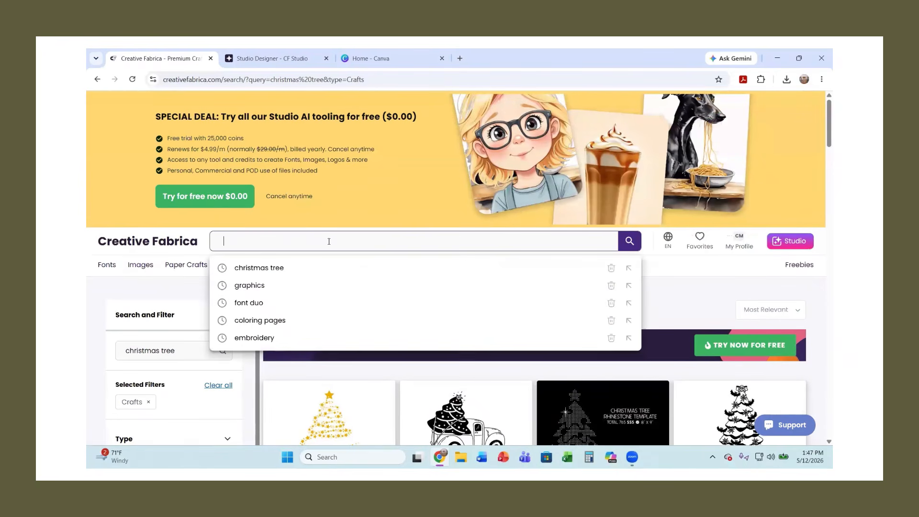
{"action": "type", "text": "gunn"}
{"action": "type", "text": "y cat"}
{"action": "key", "text": "Return"}
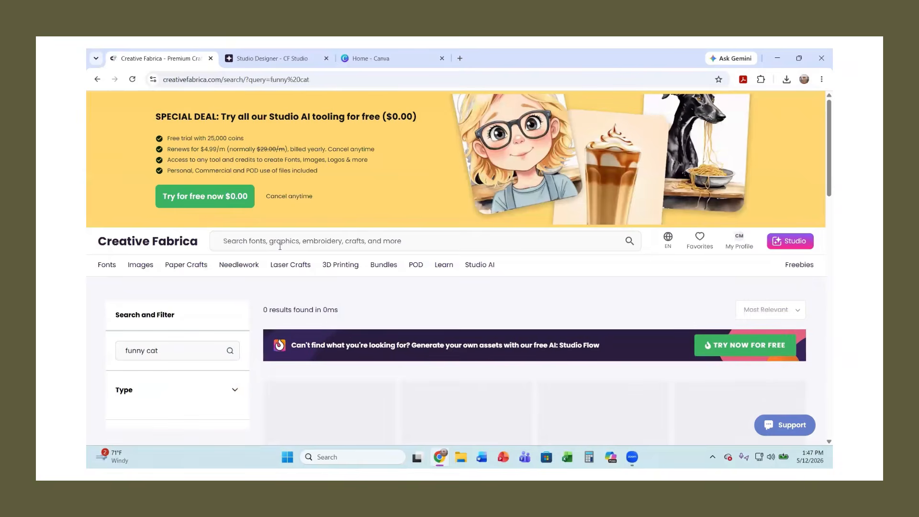
{"action": "scroll", "coordinate": [280, 271], "scroll_direction": "down", "scroll_amount": 3}
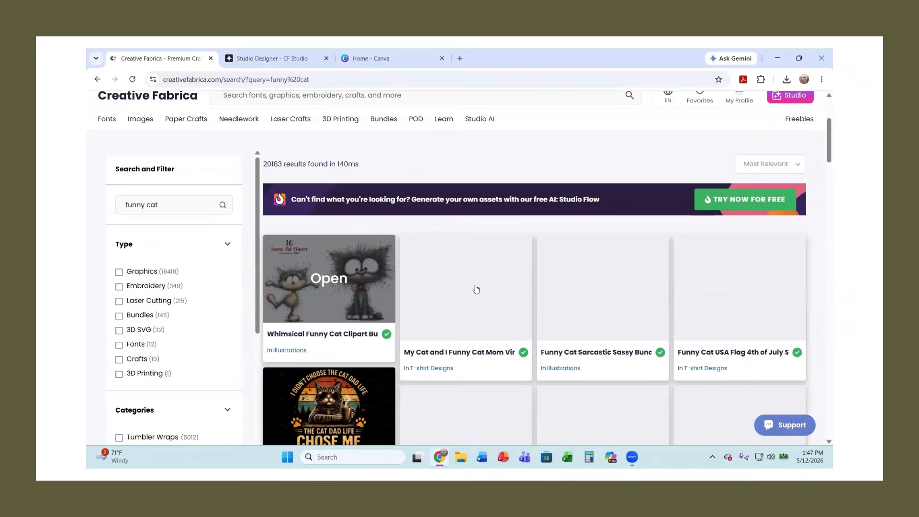
{"action": "scroll", "coordinate": [713, 291], "scroll_direction": "down", "scroll_amount": 2}
{"action": "scroll", "coordinate": [714, 291], "scroll_direction": "down", "scroll_amount": 2}
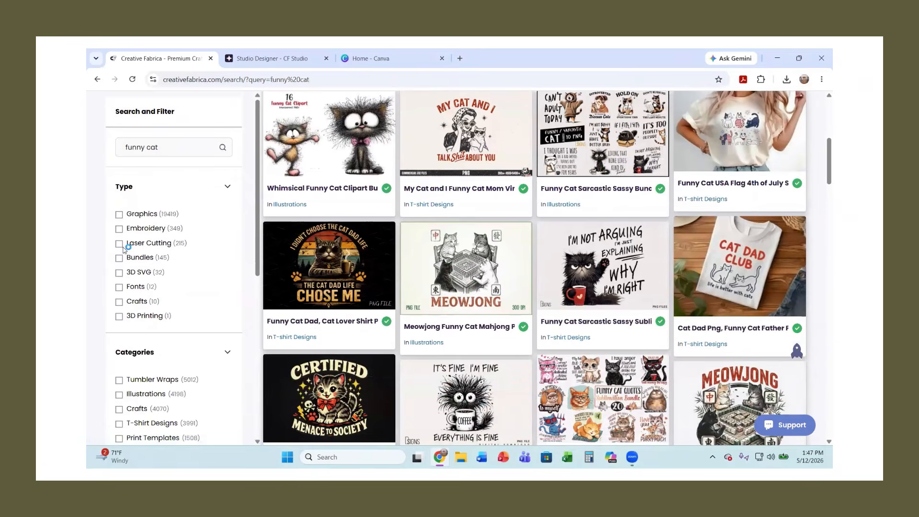
{"action": "left_click", "coordinate": [119, 245]}
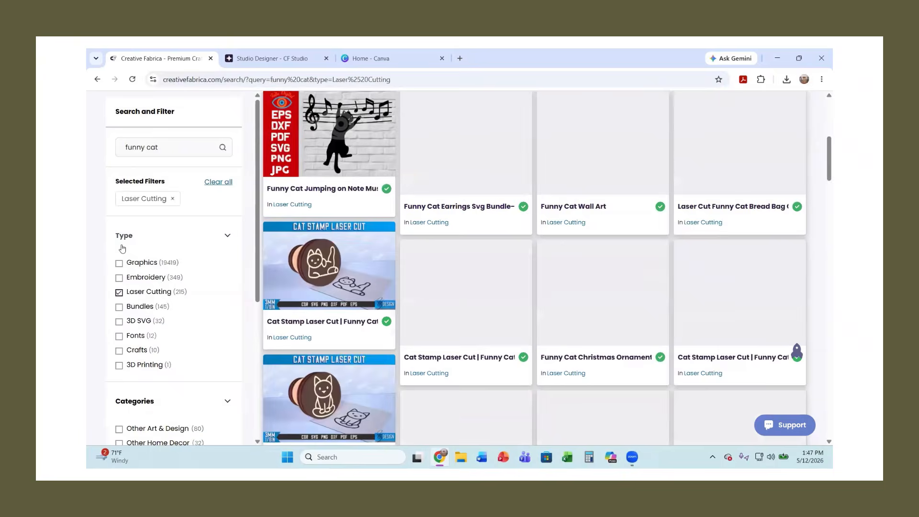
{"action": "scroll", "coordinate": [441, 190], "scroll_direction": "down", "scroll_amount": 1}
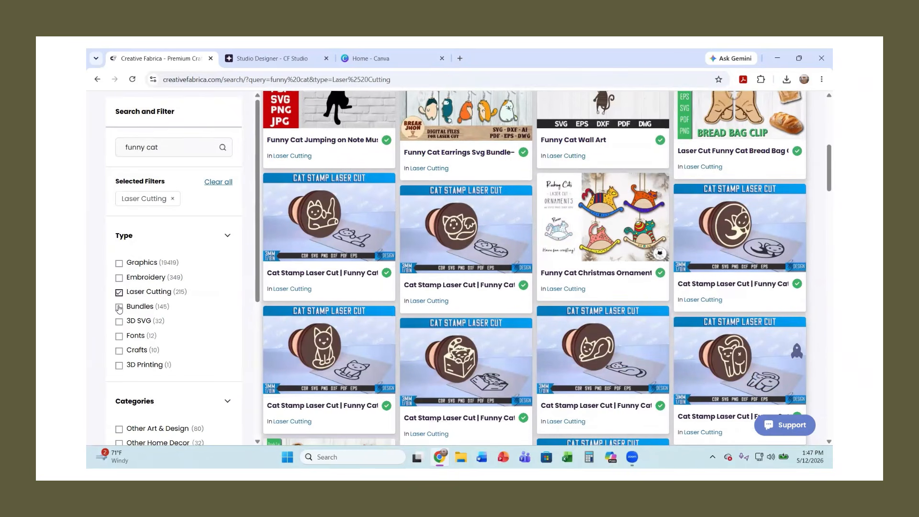
Switch the "funny cat" results from the Laser Cutting type to Graphics and look over the designs.
{"action": "left_click", "coordinate": [119, 263]}
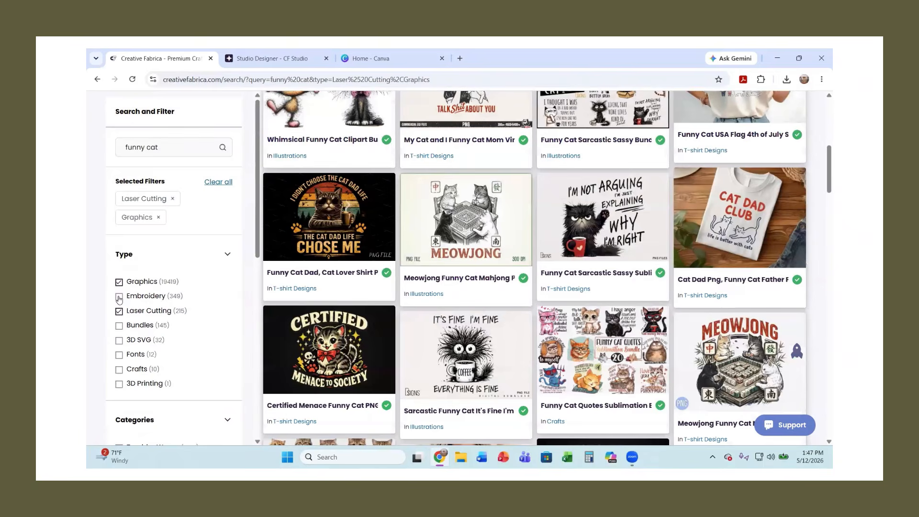
{"action": "left_click", "coordinate": [119, 311]}
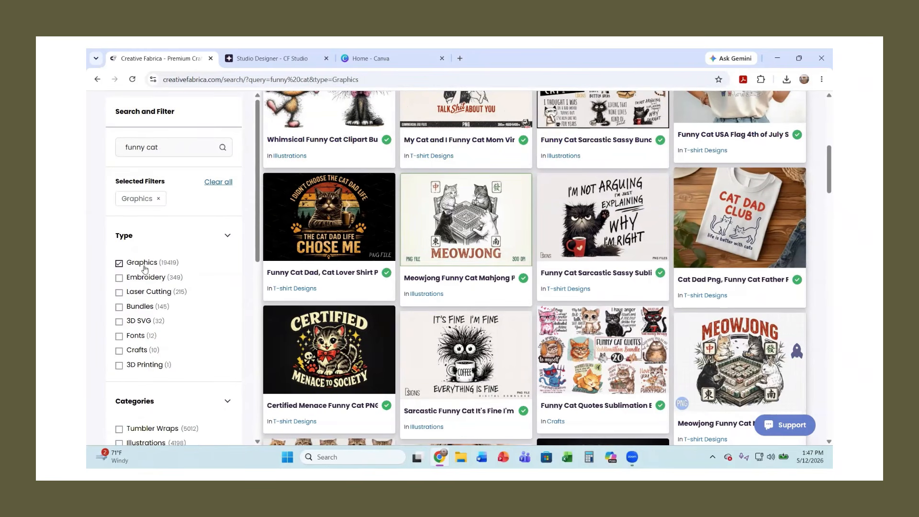
{"action": "scroll", "coordinate": [603, 225], "scroll_direction": "up", "scroll_amount": 4}
{"action": "scroll", "coordinate": [171, 360], "scroll_direction": "down", "scroll_amount": 2}
Replace the Graphics filter on the "funny cat" results with Embroidery and look over the embroidery designs.
{"action": "left_click", "coordinate": [119, 265]}
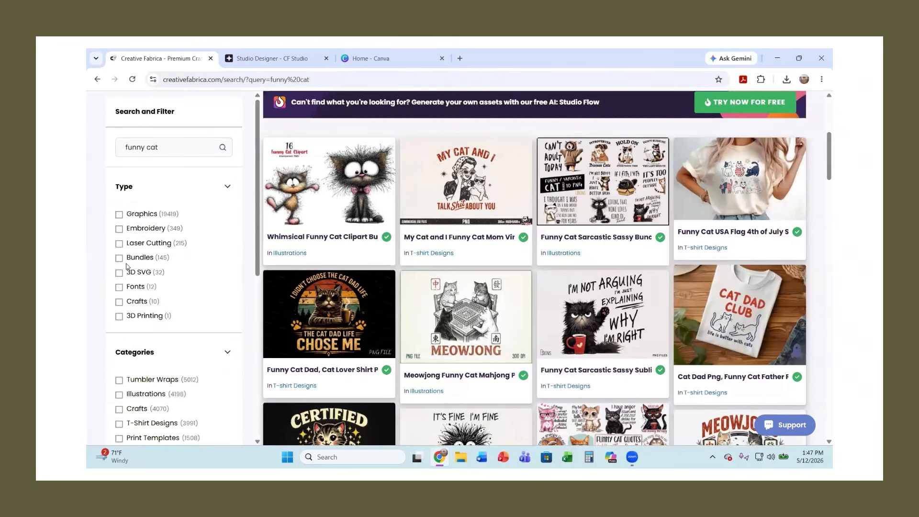
{"action": "left_click", "coordinate": [119, 229]}
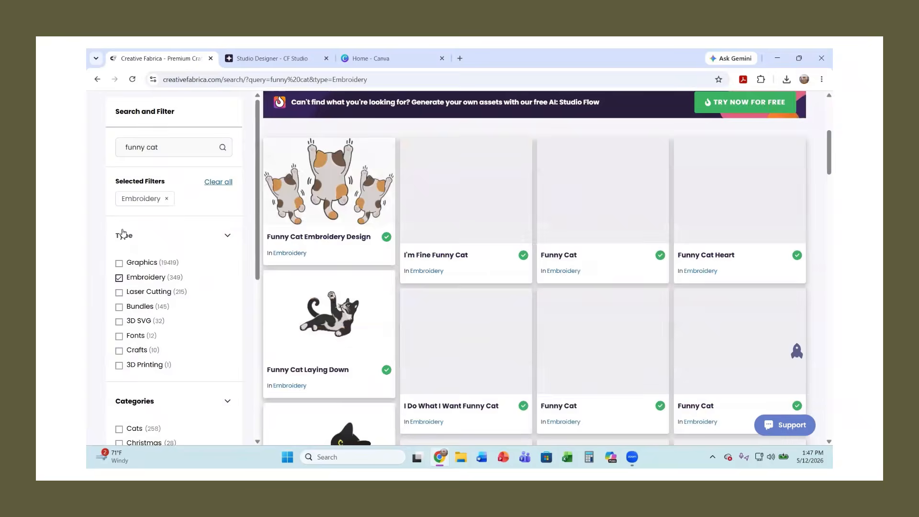
{"action": "scroll", "coordinate": [594, 222], "scroll_direction": "down", "scroll_amount": 4}
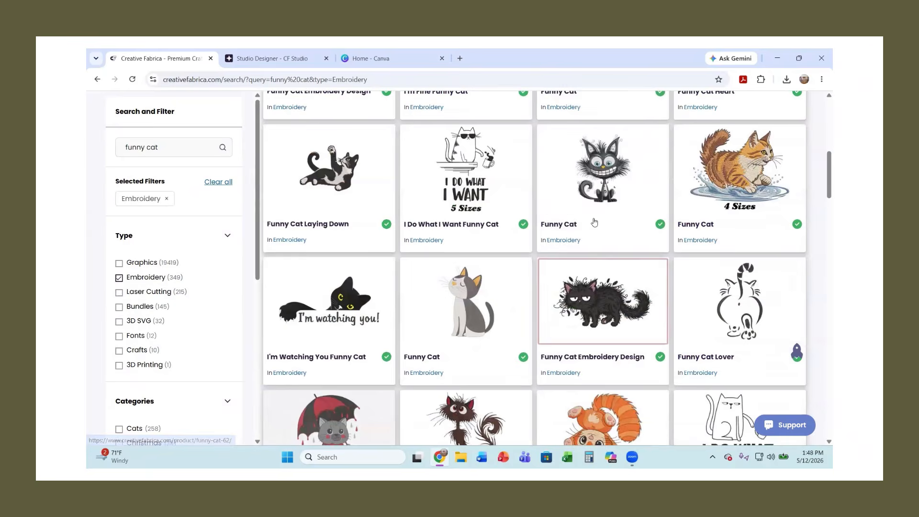
{"action": "scroll", "coordinate": [517, 236], "scroll_direction": "down", "scroll_amount": 6}
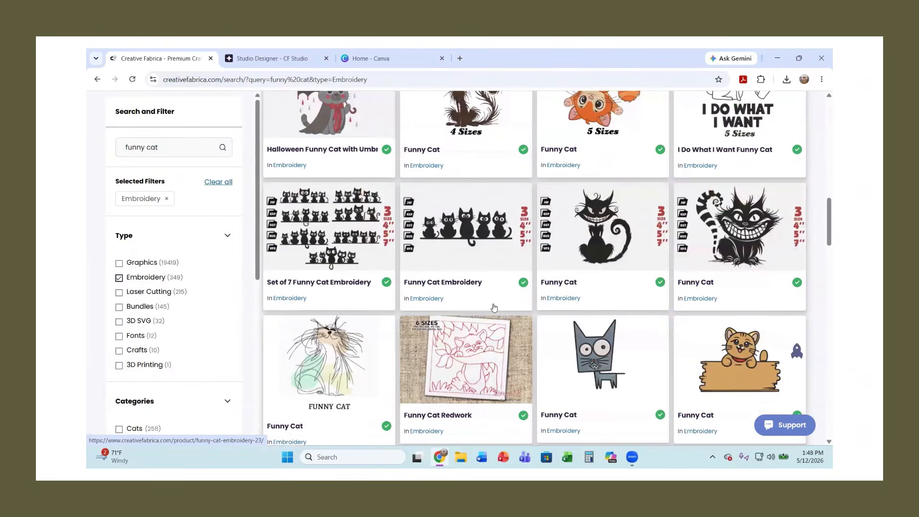
{"action": "scroll", "coordinate": [507, 289], "scroll_direction": "up", "scroll_amount": 10}
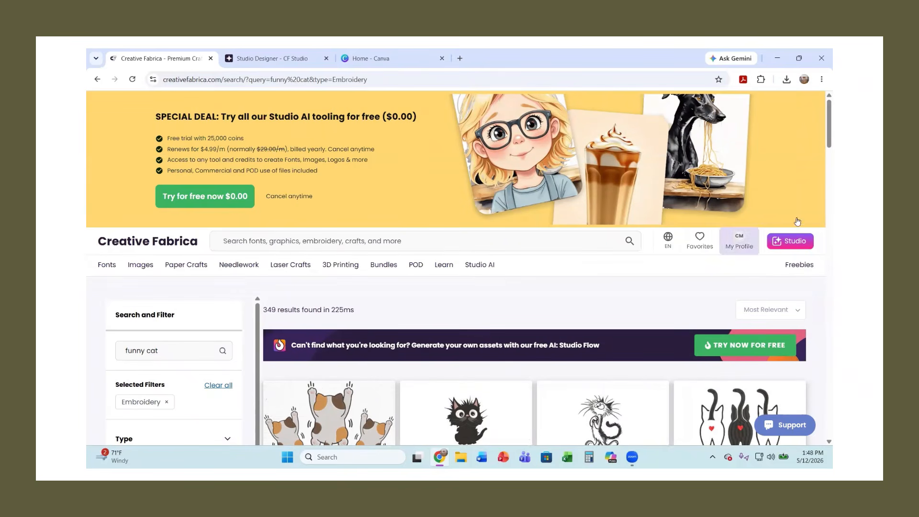
Open the account's downloads list and look through the downloaded files and their license keys.
{"action": "mouse_move", "coordinate": [736, 244]}
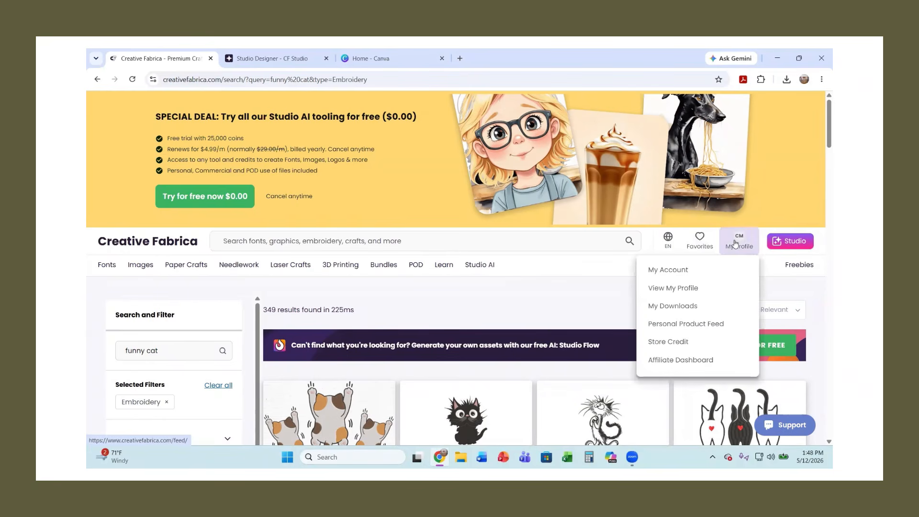
{"action": "left_click", "coordinate": [686, 309]}
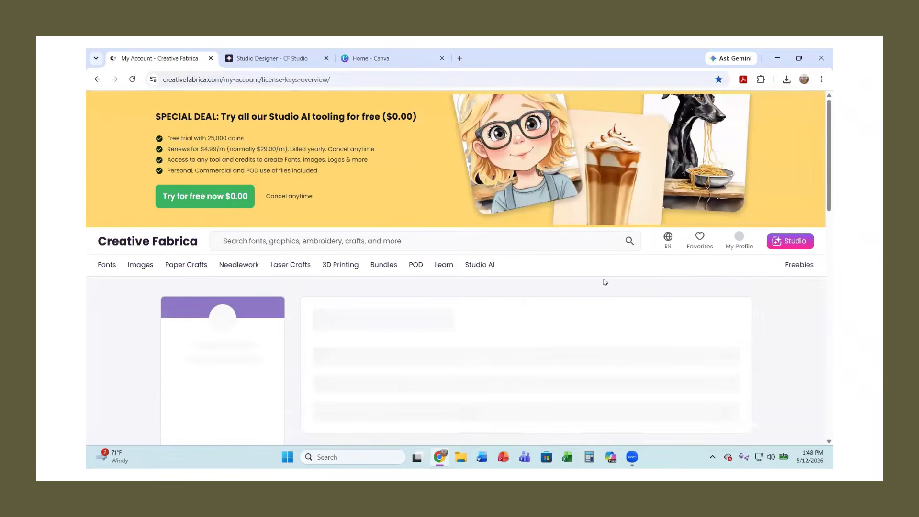
{"action": "scroll", "coordinate": [469, 297], "scroll_direction": "down", "scroll_amount": 2}
{"action": "scroll", "coordinate": [474, 287], "scroll_direction": "down", "scroll_amount": 4}
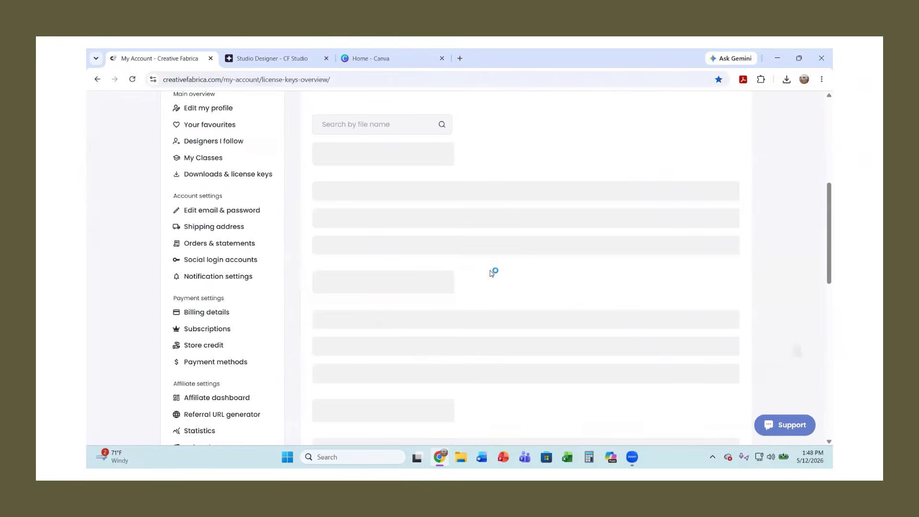
{"action": "scroll", "coordinate": [431, 269], "scroll_direction": "up", "scroll_amount": 3}
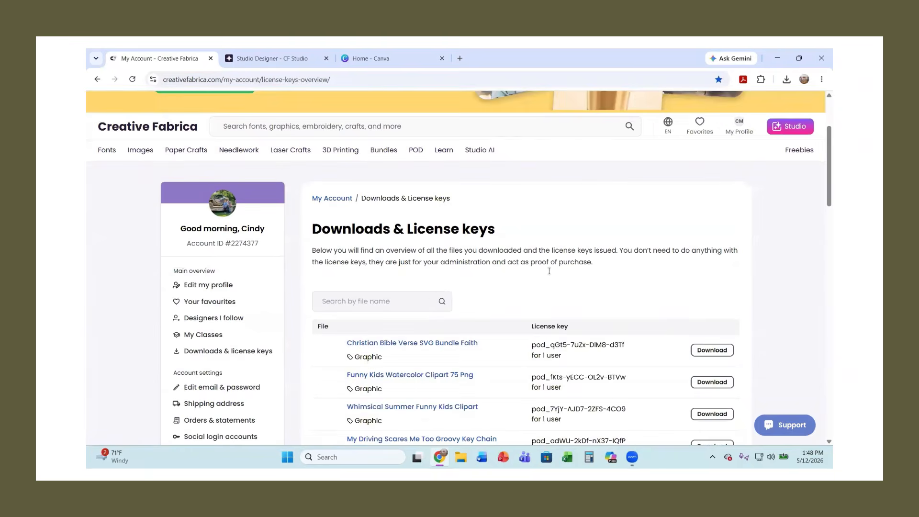
{"action": "scroll", "coordinate": [478, 259], "scroll_direction": "down", "scroll_amount": 4}
{"action": "scroll", "coordinate": [426, 203], "scroll_direction": "down", "scroll_amount": 2}
{"action": "scroll", "coordinate": [426, 203], "scroll_direction": "down", "scroll_amount": 10}
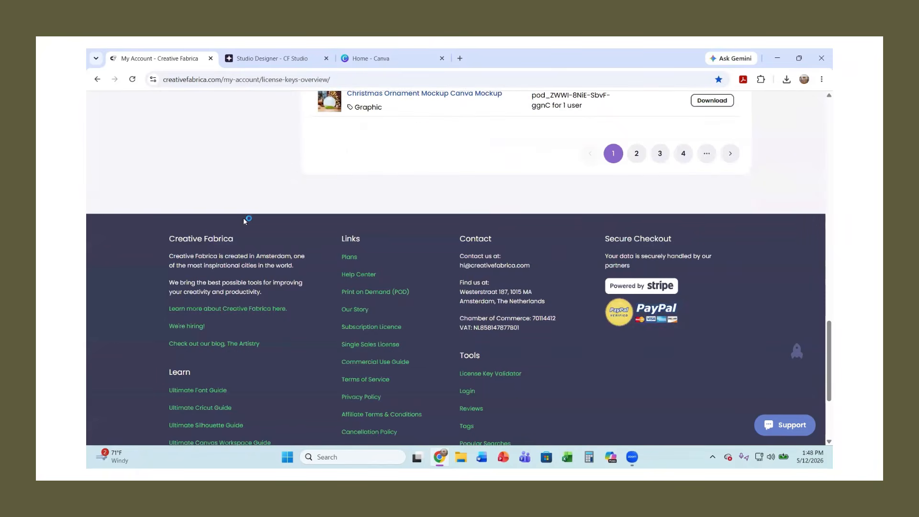
{"action": "scroll", "coordinate": [378, 248], "scroll_direction": "up", "scroll_amount": 15}
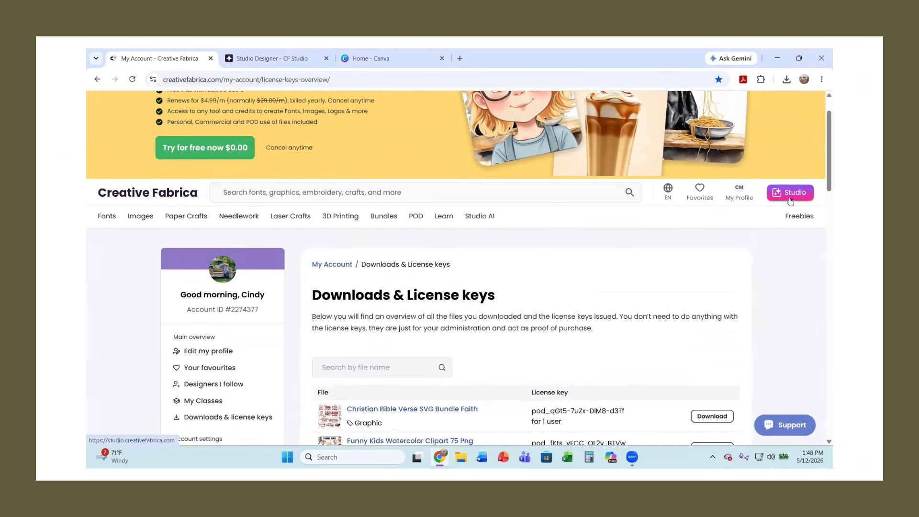
Search the site for "graphics" and look over the clipart results.
{"action": "mouse_move", "coordinate": [243, 217]}
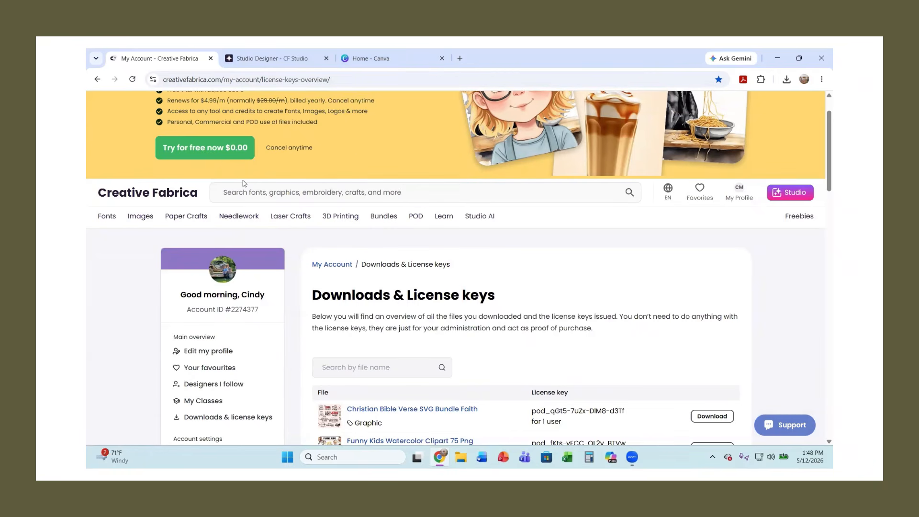
{"action": "left_click", "coordinate": [242, 200]}
{"action": "type", "text": "graphics"}
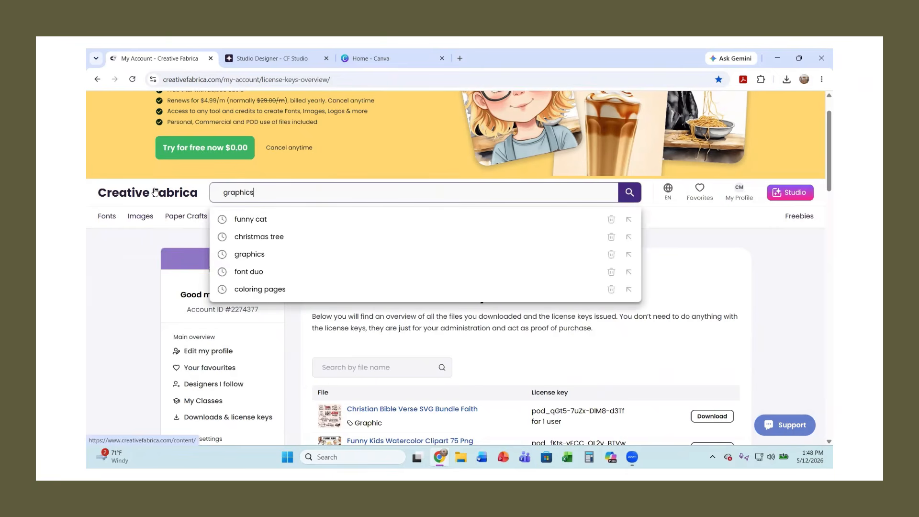
{"action": "key", "text": "Return"}
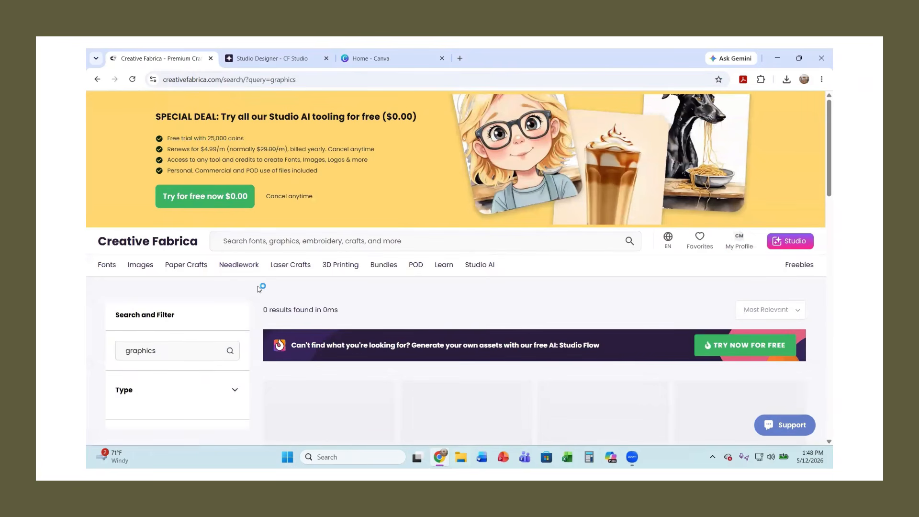
{"action": "scroll", "coordinate": [556, 227], "scroll_direction": "down", "scroll_amount": 5}
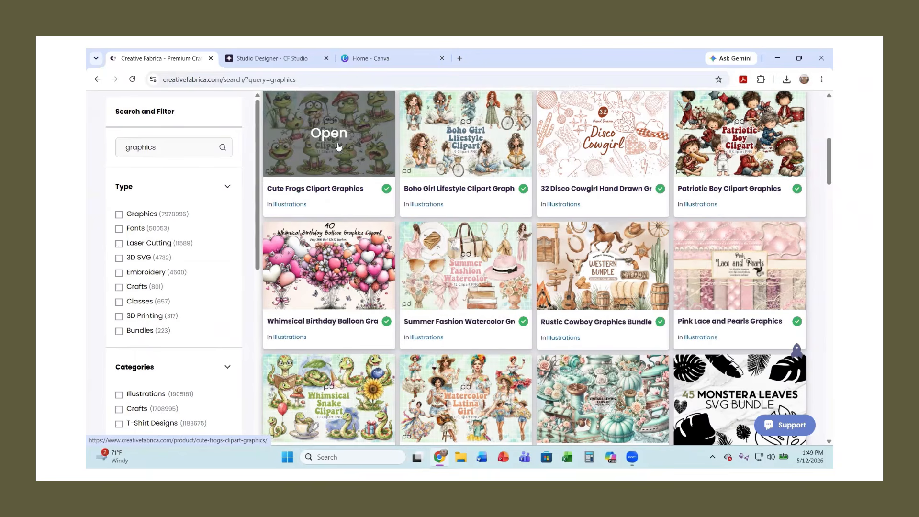
{"action": "scroll", "coordinate": [341, 167], "scroll_direction": "down", "scroll_amount": 1}
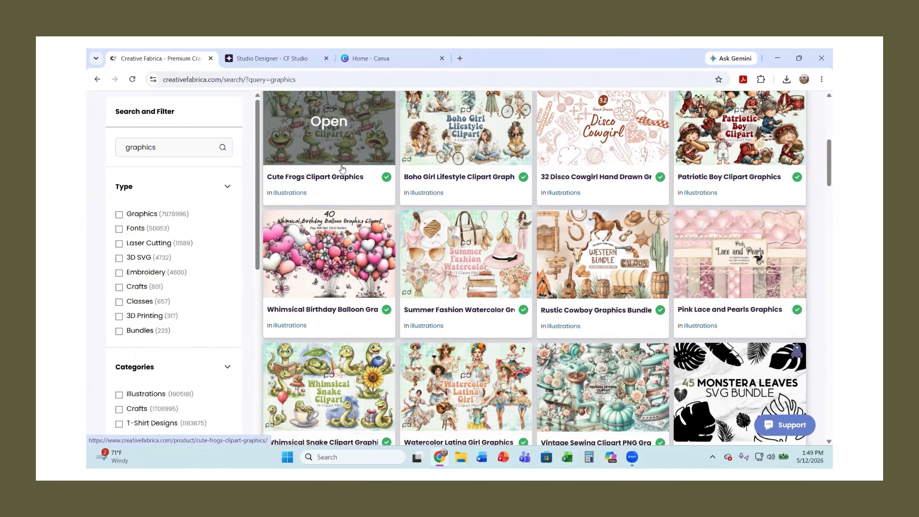
{"action": "scroll", "coordinate": [342, 166], "scroll_direction": "down", "scroll_amount": 2}
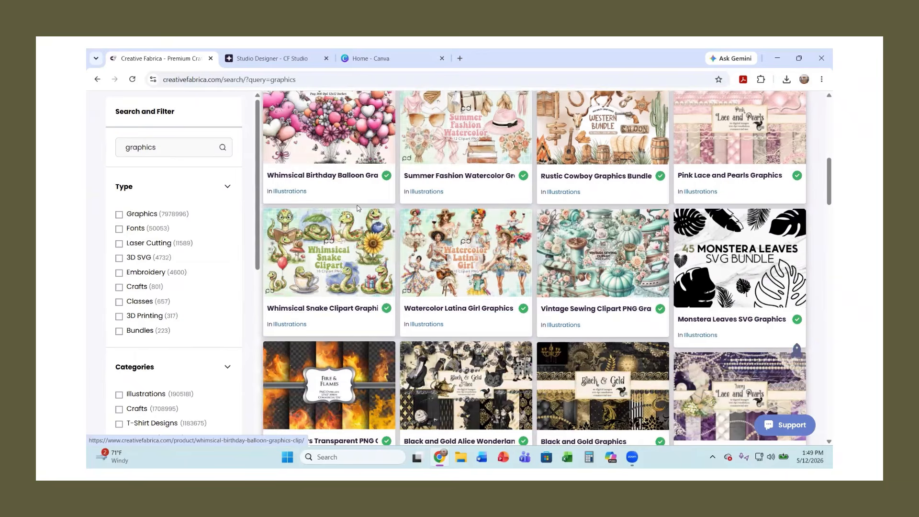
{"action": "scroll", "coordinate": [299, 259], "scroll_direction": "up", "scroll_amount": 5}
{"action": "scroll", "coordinate": [297, 244], "scroll_direction": "up", "scroll_amount": 4}
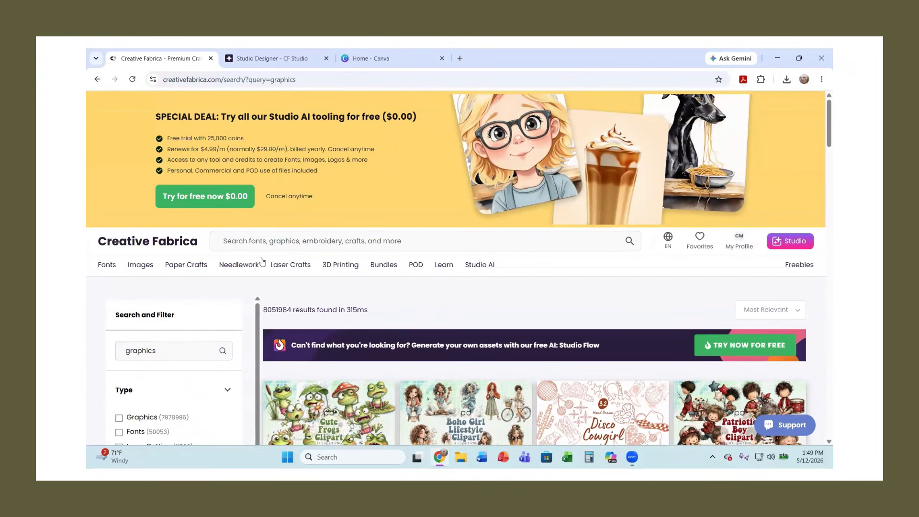
Refine the search to "graphics whimsical" and filter the results to the Graphics type.
{"action": "left_click", "coordinate": [287, 238]}
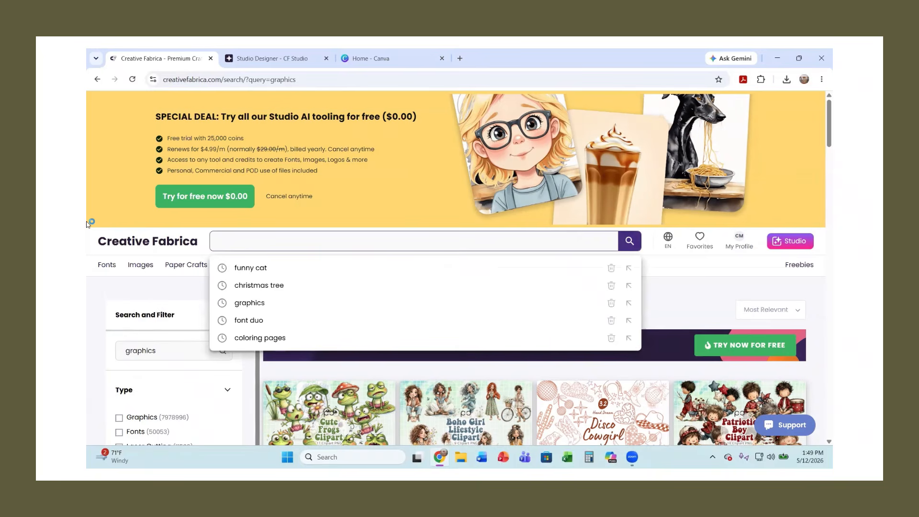
{"action": "left_click", "coordinate": [173, 351]}
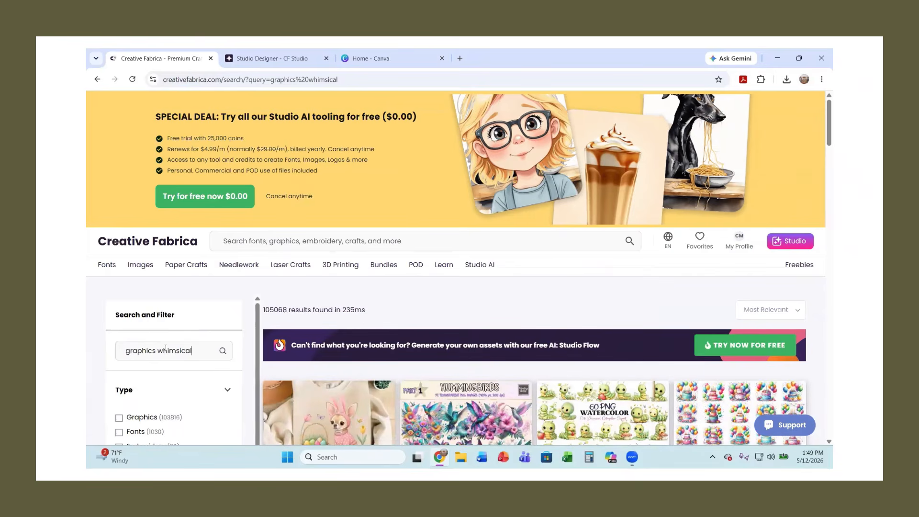
{"action": "scroll", "coordinate": [167, 355], "scroll_direction": "down", "scroll_amount": 3}
{"action": "scroll", "coordinate": [135, 331], "scroll_direction": "up", "scroll_amount": 1}
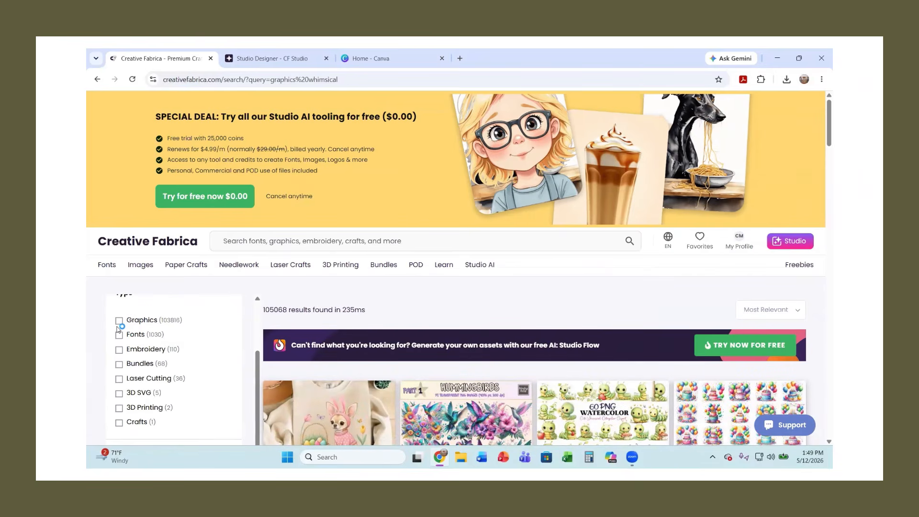
{"action": "left_click", "coordinate": [119, 321]}
{"action": "scroll", "coordinate": [533, 269], "scroll_direction": "down", "scroll_amount": 2}
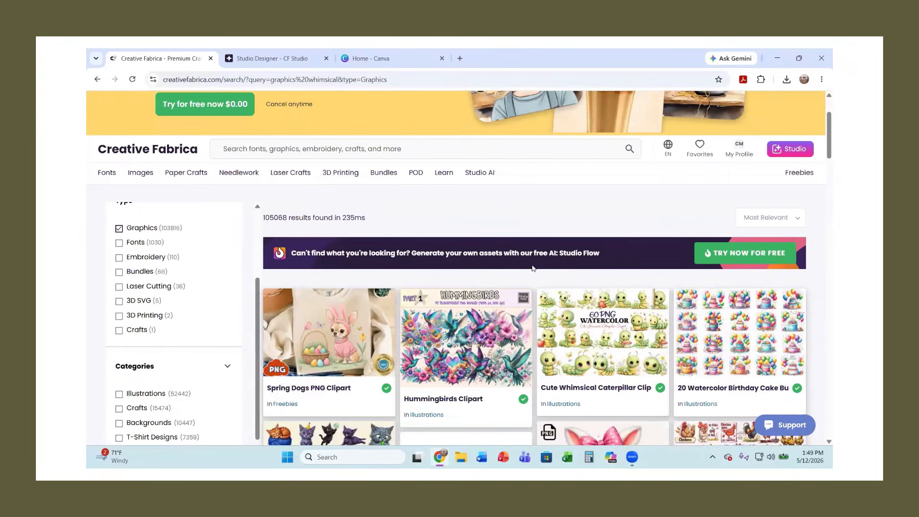
Examine the whimsical graphics listings to see what kinds of clipart and sublimation designs are offered.
{"action": "scroll", "coordinate": [717, 287], "scroll_direction": "down", "scroll_amount": 2}
{"action": "scroll", "coordinate": [658, 280], "scroll_direction": "down", "scroll_amount": 2}
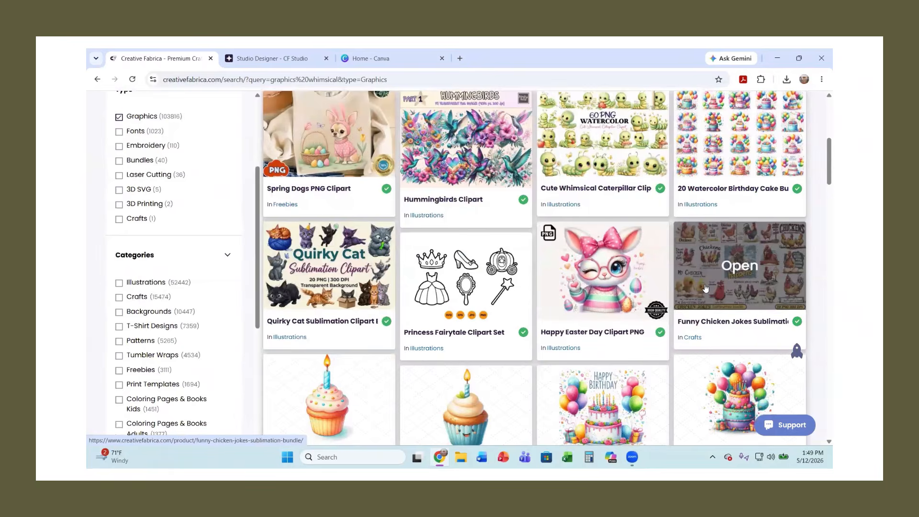
{"action": "scroll", "coordinate": [657, 281], "scroll_direction": "up", "scroll_amount": 3}
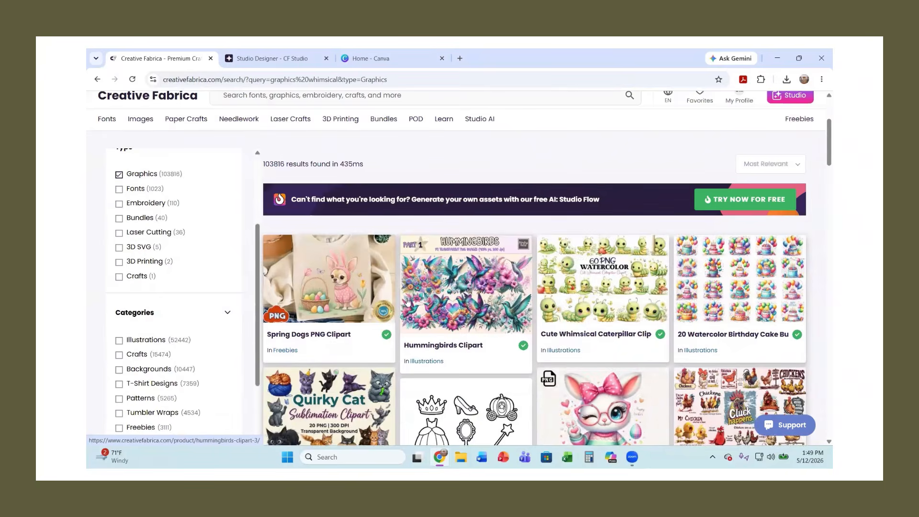
{"action": "scroll", "coordinate": [670, 287], "scroll_direction": "down", "scroll_amount": 3}
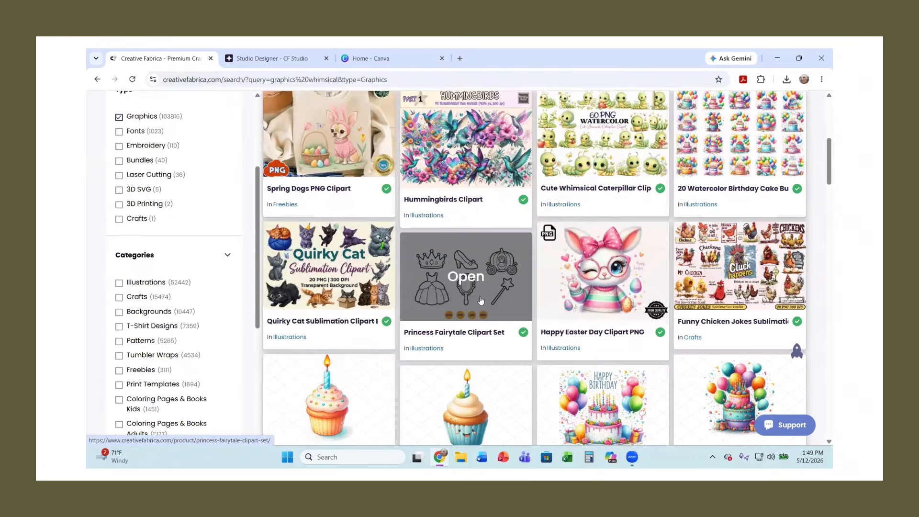
{"action": "scroll", "coordinate": [479, 297], "scroll_direction": "down", "scroll_amount": 2}
{"action": "scroll", "coordinate": [478, 293], "scroll_direction": "down", "scroll_amount": 3}
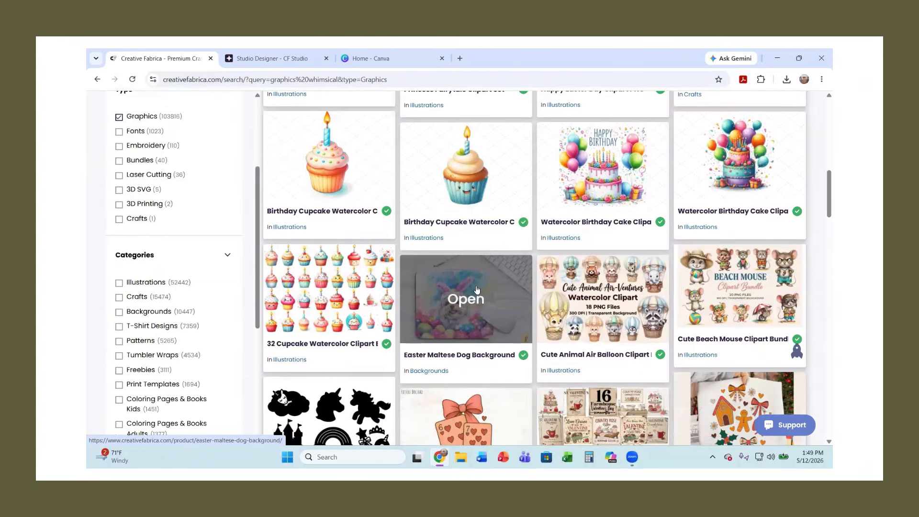
{"action": "scroll", "coordinate": [477, 290], "scroll_direction": "down", "scroll_amount": 6}
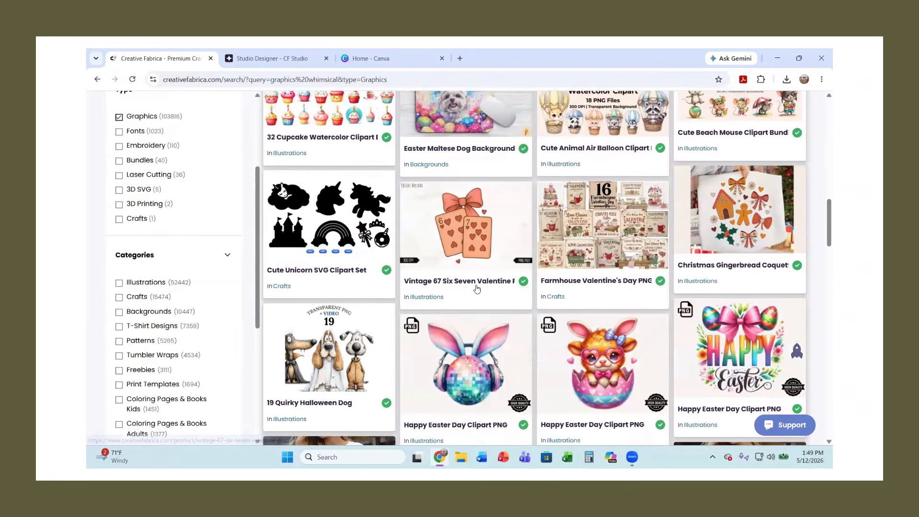
{"action": "scroll", "coordinate": [472, 294], "scroll_direction": "down", "scroll_amount": 2}
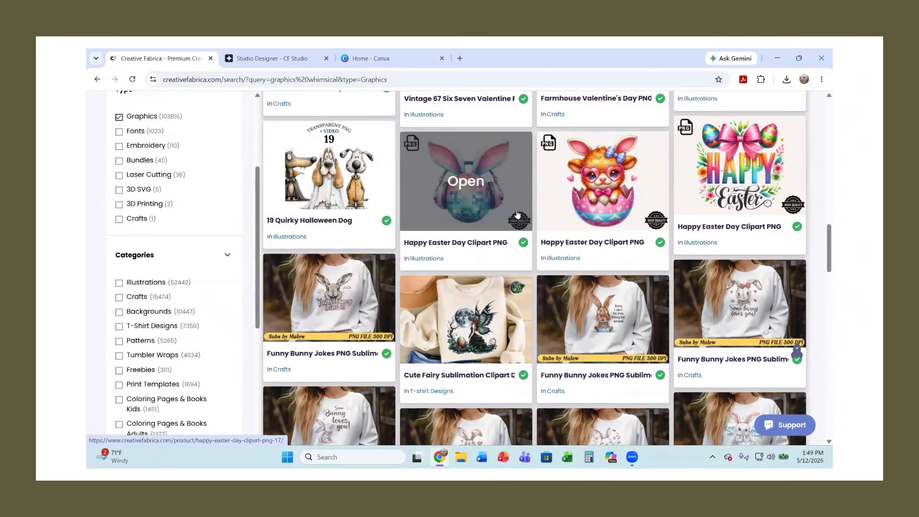
{"action": "scroll", "coordinate": [527, 214], "scroll_direction": "down", "scroll_amount": 1}
{"action": "scroll", "coordinate": [528, 213], "scroll_direction": "down", "scroll_amount": 5}
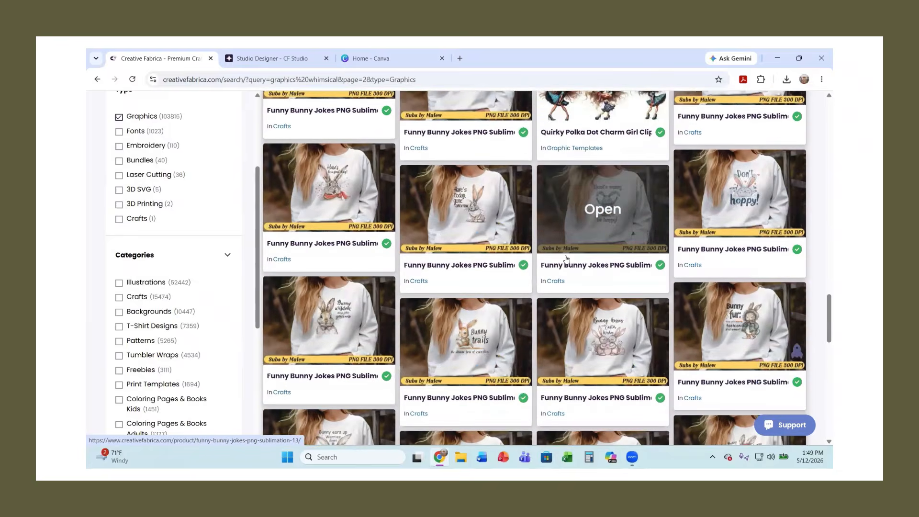
{"action": "scroll", "coordinate": [88, 259], "scroll_direction": "down", "scroll_amount": 1}
{"action": "scroll", "coordinate": [136, 248], "scroll_direction": "up", "scroll_amount": 5}
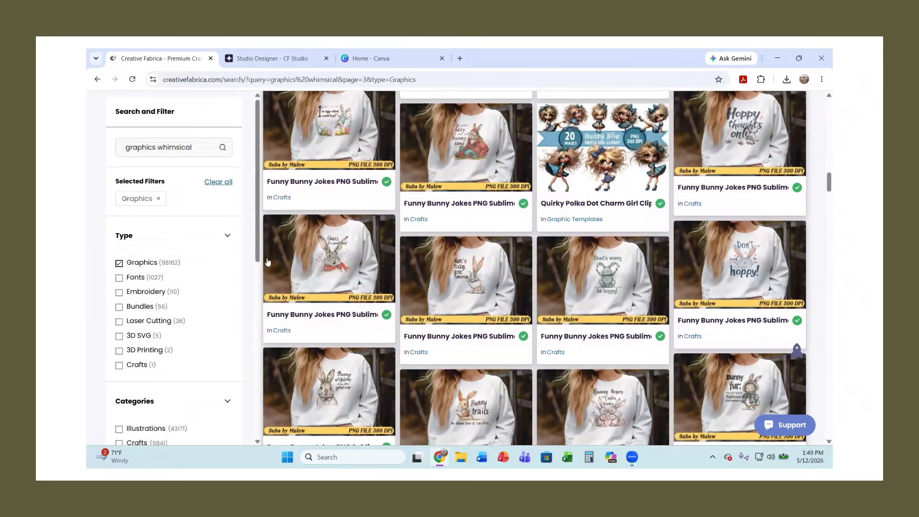
{"action": "scroll", "coordinate": [267, 262], "scroll_direction": "up", "scroll_amount": 1}
{"action": "scroll", "coordinate": [296, 262], "scroll_direction": "up", "scroll_amount": 5}
{"action": "scroll", "coordinate": [297, 260], "scroll_direction": "up", "scroll_amount": 5}
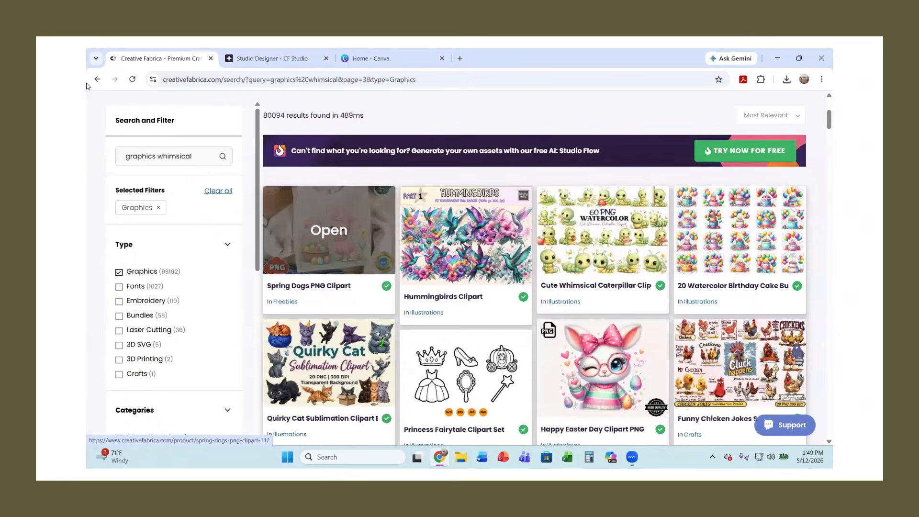
Return to the first page of whimsical results and shorten the search keyword to "graphics", keeping the Graphics type filter.
{"action": "left_click", "coordinate": [98, 79]}
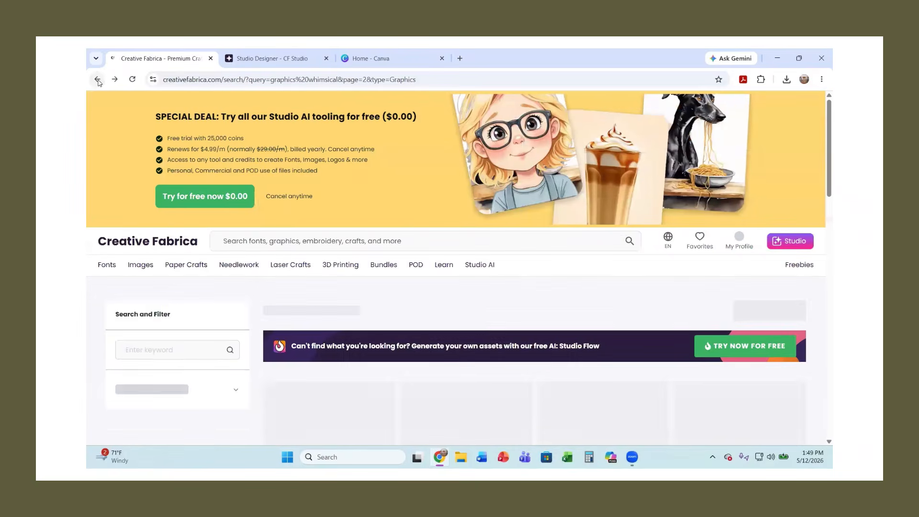
{"action": "scroll", "coordinate": [589, 307], "scroll_direction": "down", "scroll_amount": 4}
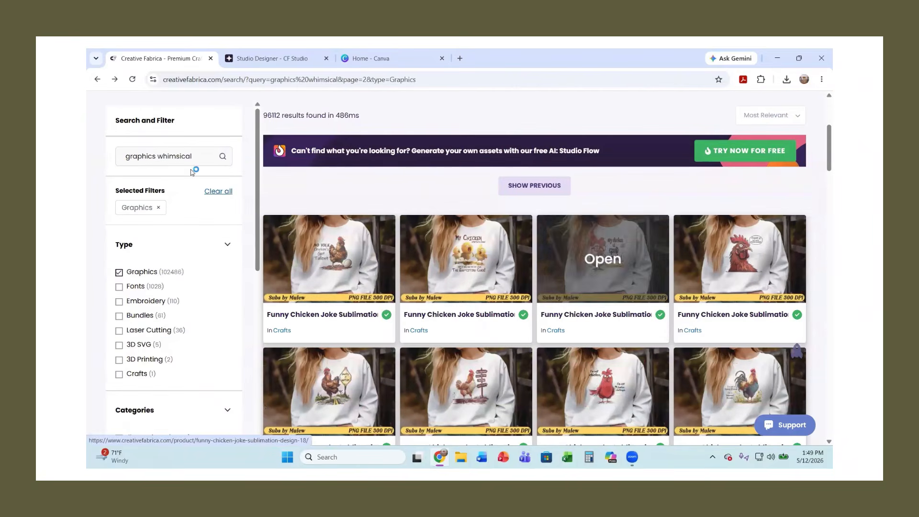
{"action": "left_click", "coordinate": [100, 80]}
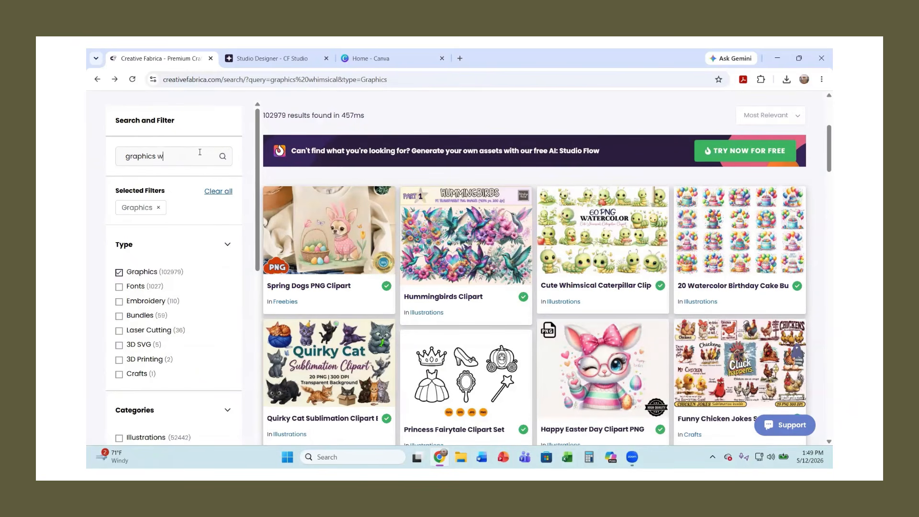
{"action": "key", "text": "Return"}
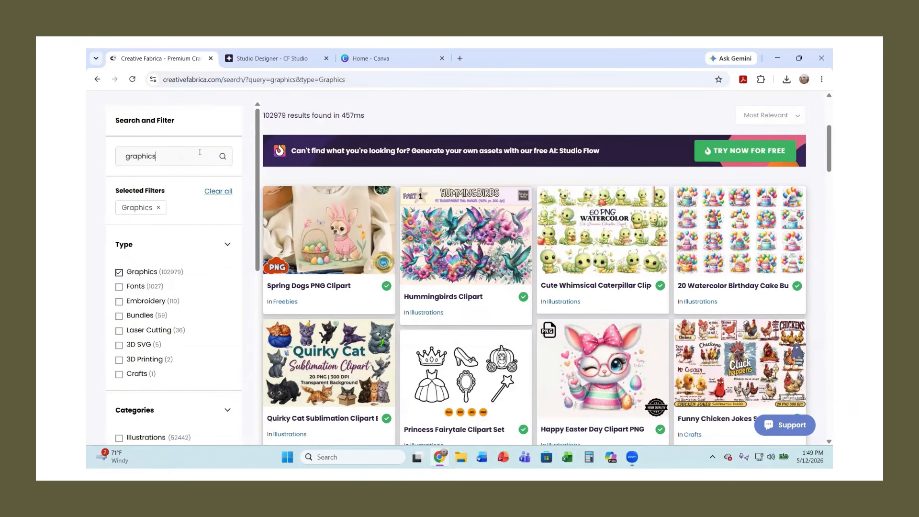
Find the Vintage Sewing Clipart PNG Graphics listing in the results, open it and download its files.
{"action": "scroll", "coordinate": [572, 283], "scroll_direction": "down", "scroll_amount": 2}
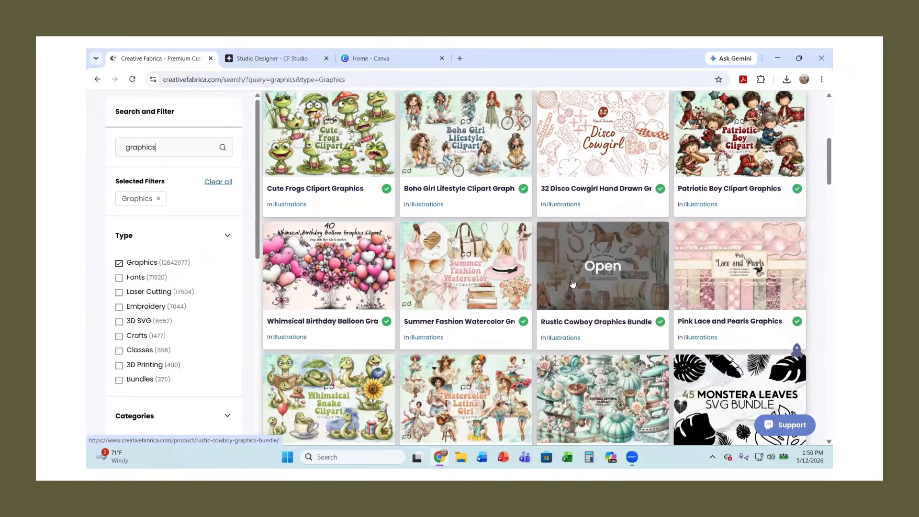
{"action": "scroll", "coordinate": [573, 283], "scroll_direction": "down", "scroll_amount": 3}
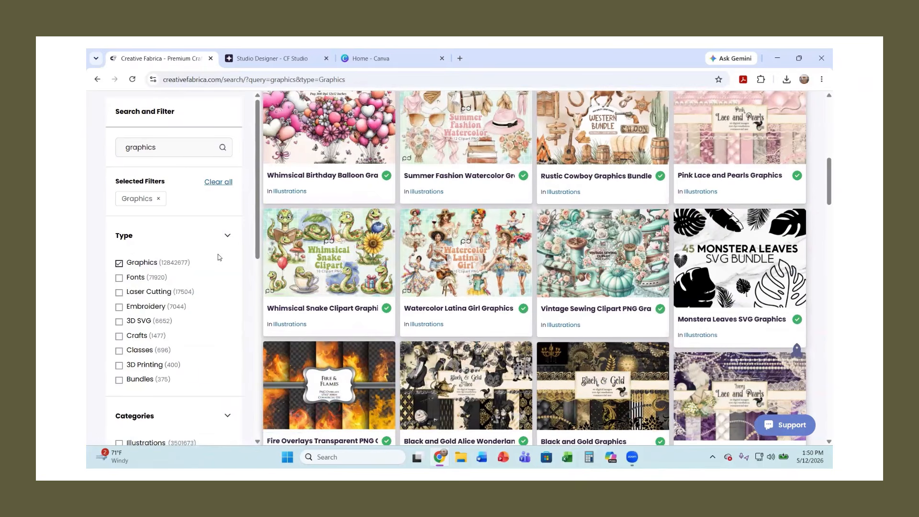
{"action": "left_click", "coordinate": [604, 312]}
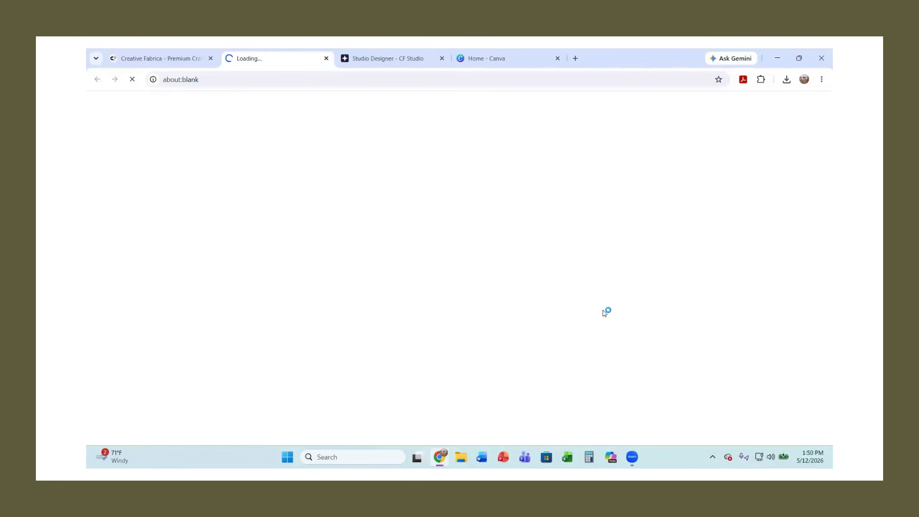
{"action": "scroll", "coordinate": [499, 287], "scroll_direction": "down", "scroll_amount": 3}
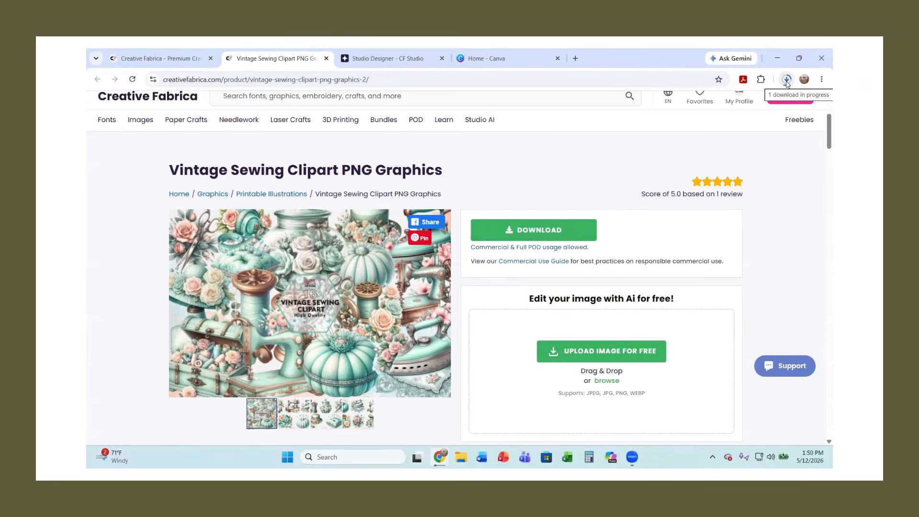
Switch to Canva, start a custom-size design and set its units to inches.
{"action": "left_click", "coordinate": [501, 59]}
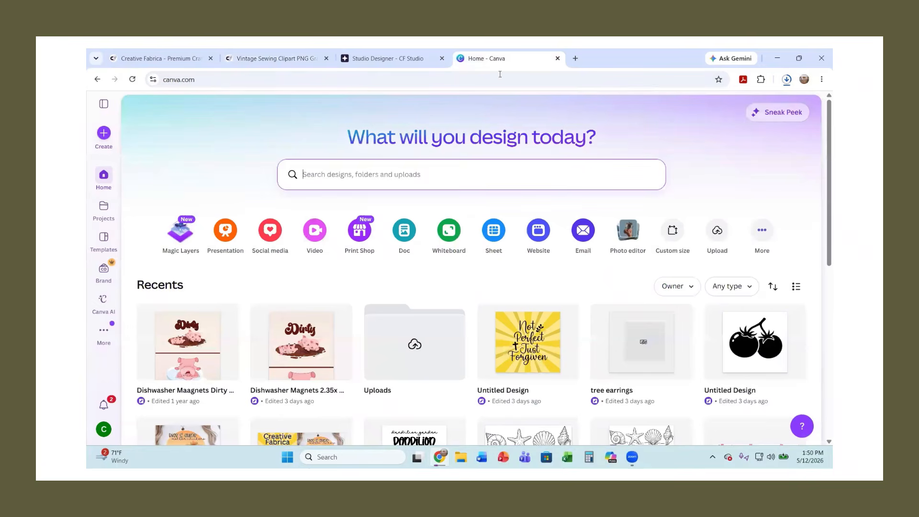
{"action": "left_click", "coordinate": [672, 233]}
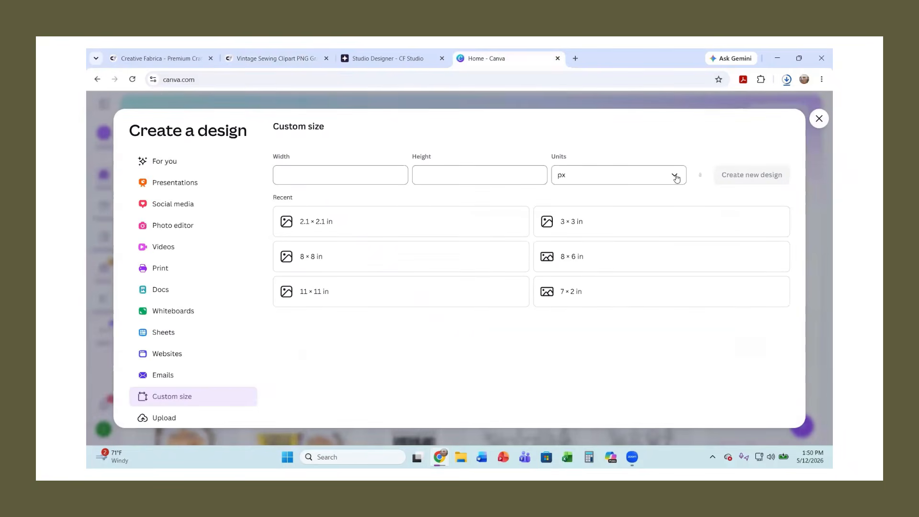
{"action": "left_click", "coordinate": [634, 186]}
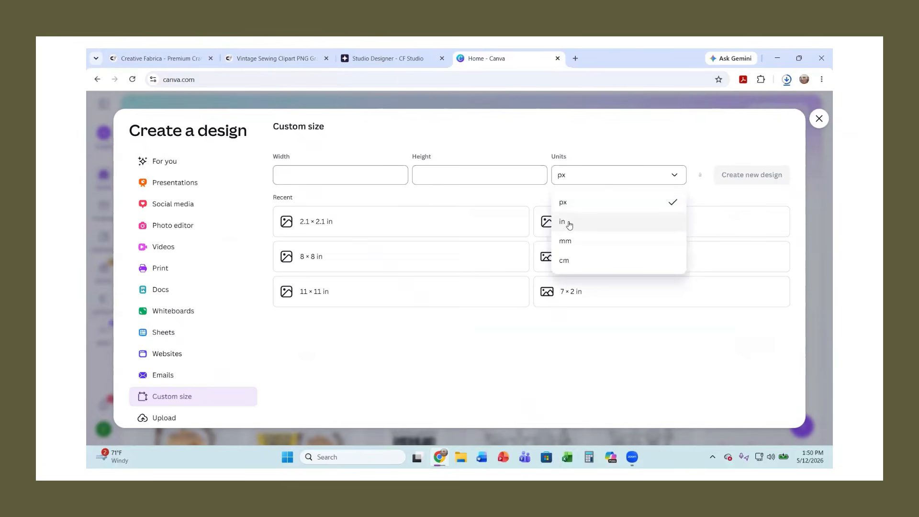
{"action": "left_click", "coordinate": [570, 223]}
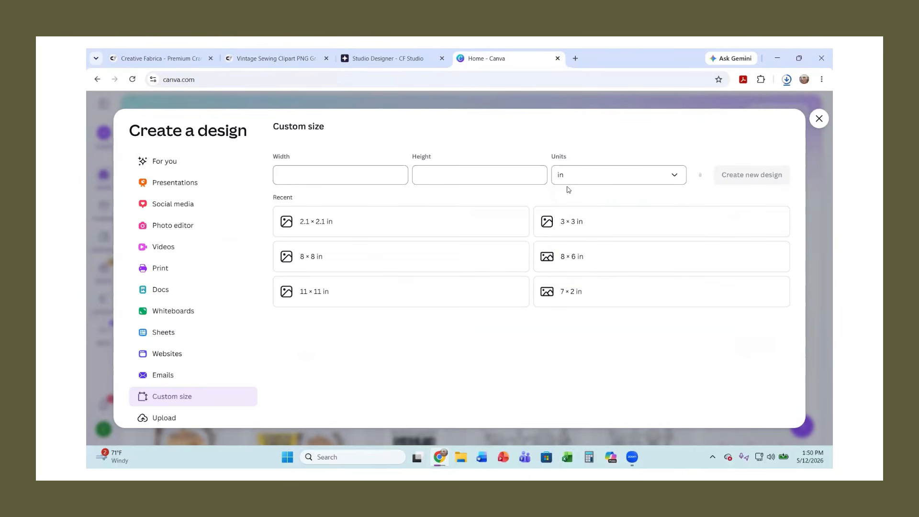
{"action": "left_click", "coordinate": [673, 181]}
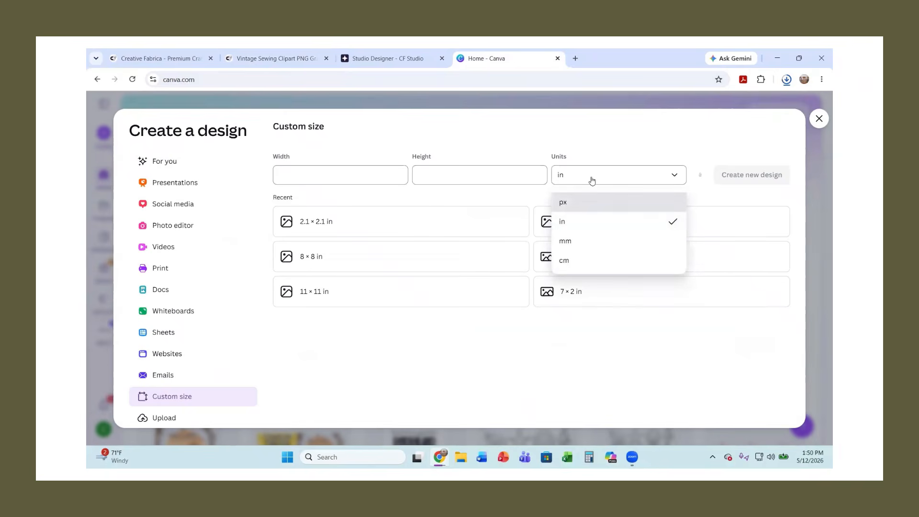
{"action": "left_click", "coordinate": [338, 310]}
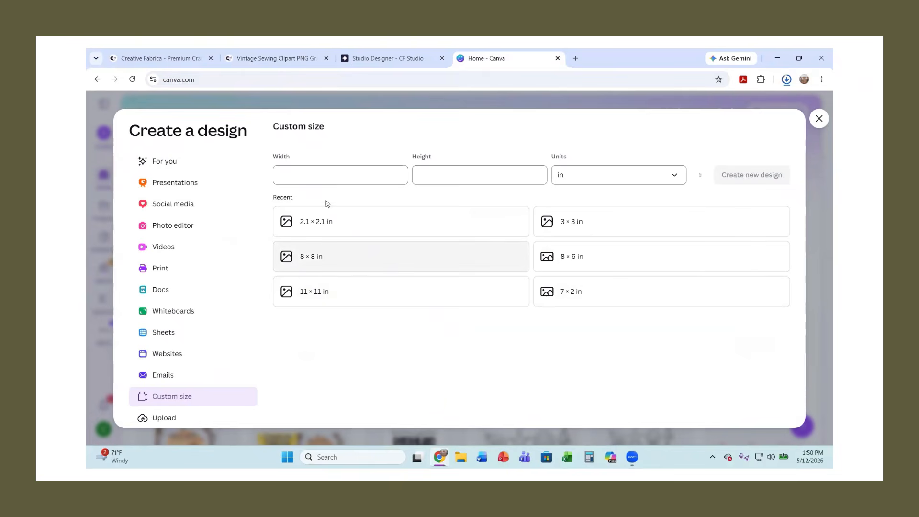
Set the design's width and height to 8 in each and create the new design.
{"action": "left_click", "coordinate": [336, 173]}
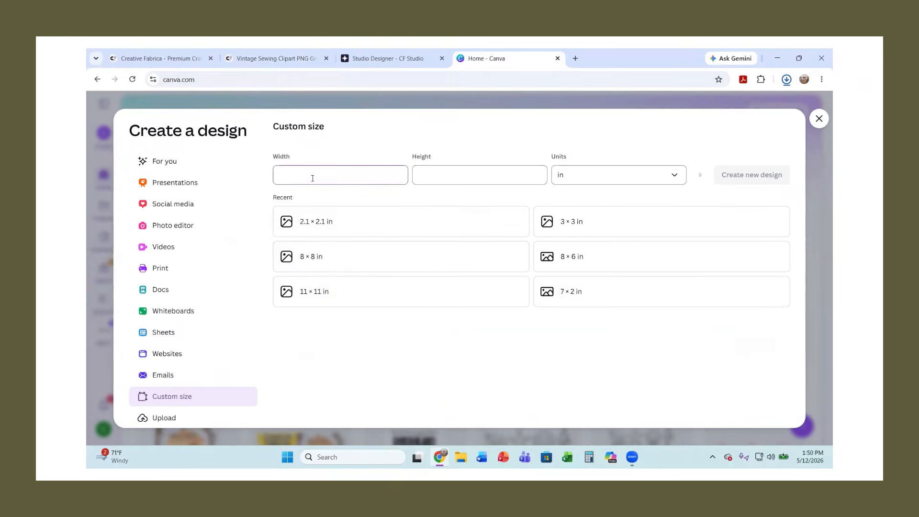
{"action": "left_click", "coordinate": [455, 175]}
{"action": "type", "text": "8"}
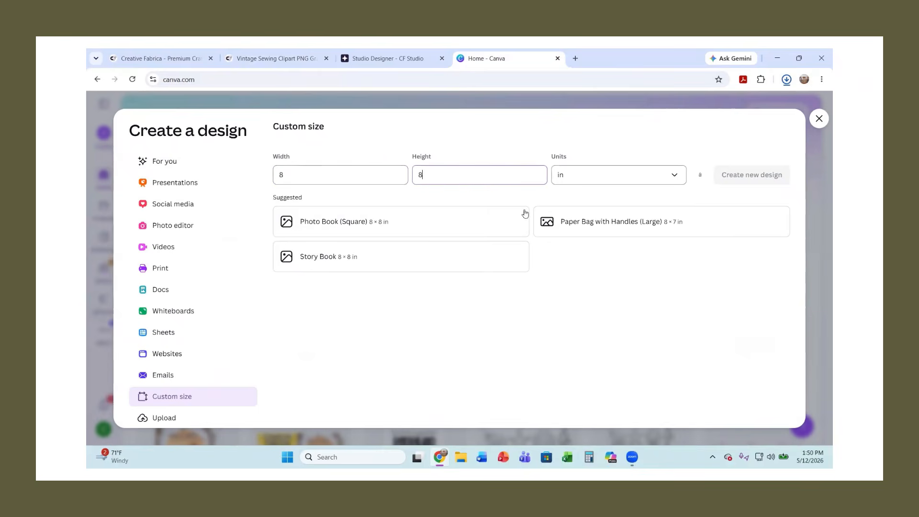
{"action": "left_click", "coordinate": [775, 180]}
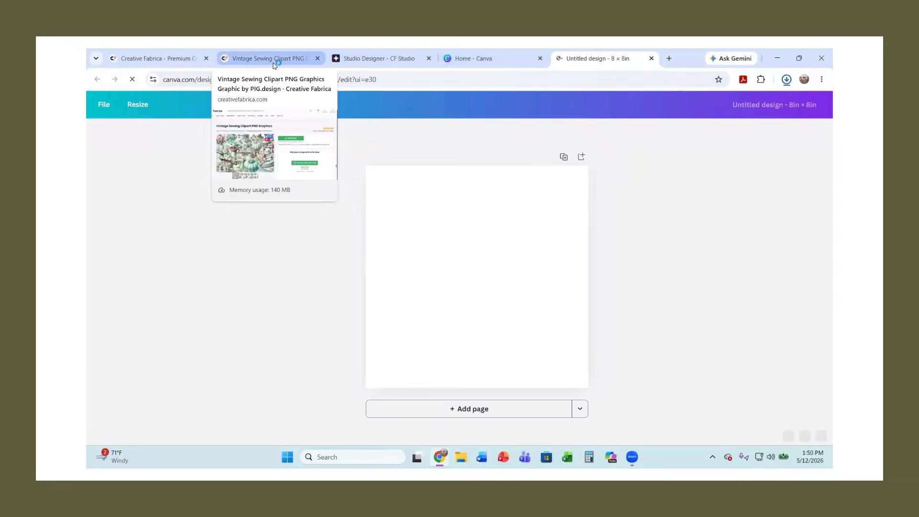
Open the downloaded Vintage Sewing Clipart zip and extract all its files to the default Downloads folder.
{"action": "left_click", "coordinate": [275, 65]}
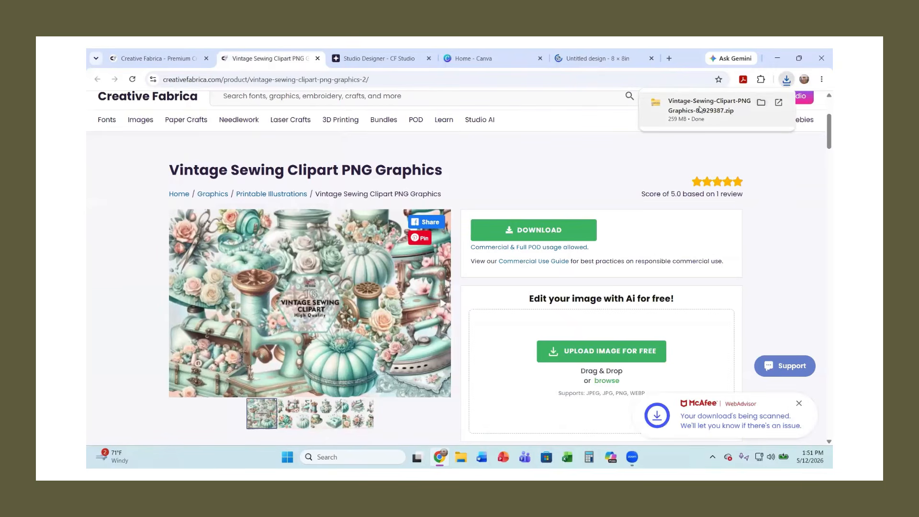
{"action": "left_click", "coordinate": [700, 109]}
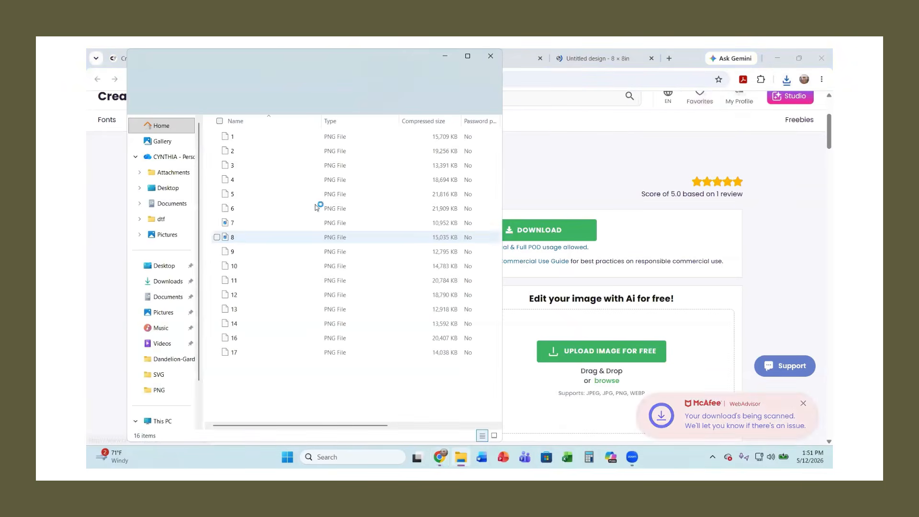
{"action": "left_click", "coordinate": [416, 106]}
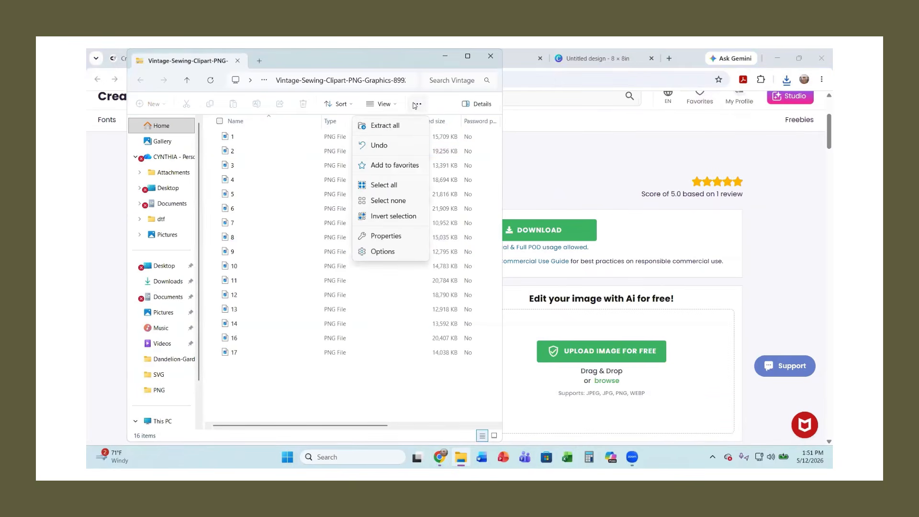
{"action": "left_click", "coordinate": [385, 125]}
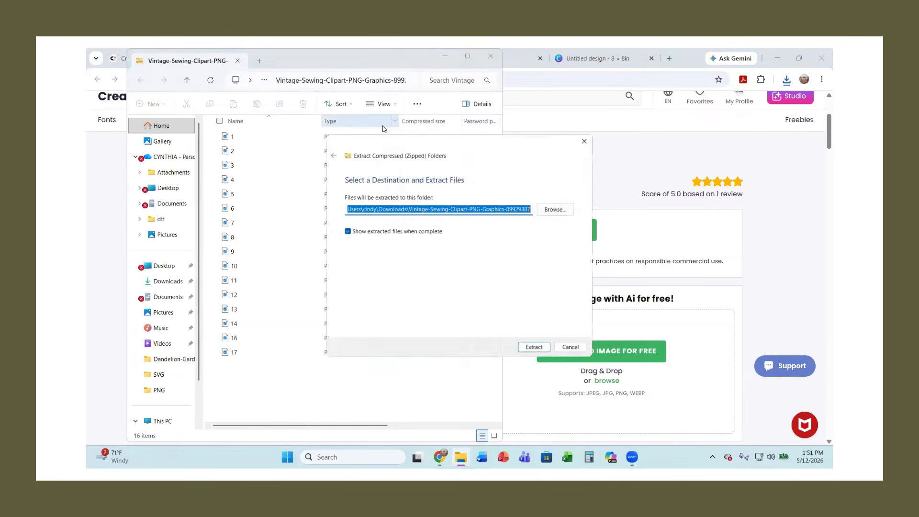
{"action": "left_click", "coordinate": [531, 351]}
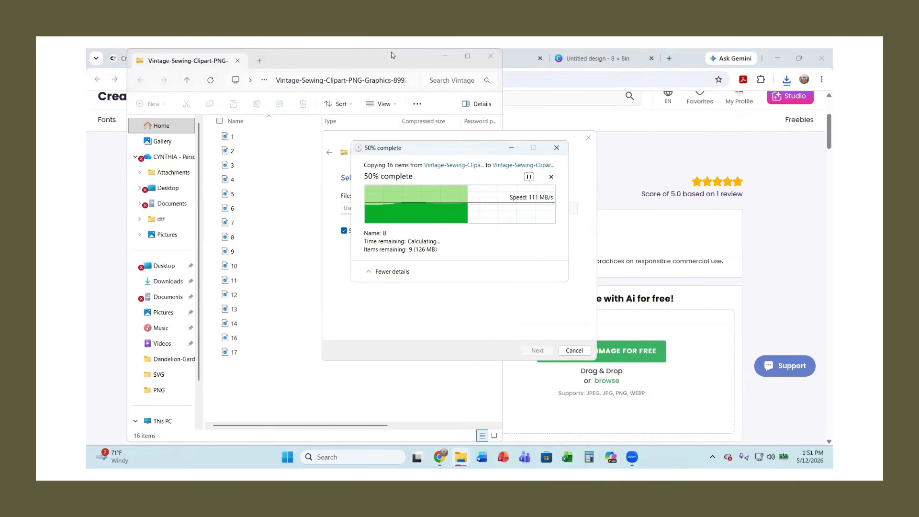
Return to the blank 8 × 8 in Canva design, start a file upload and open the extracted Vintage Sewing Clipart folder.
{"action": "left_click", "coordinate": [578, 58]}
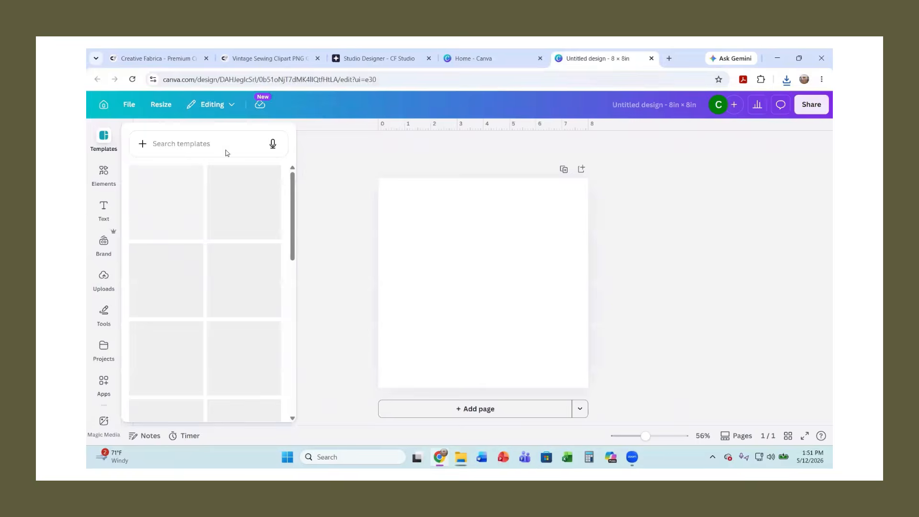
{"action": "left_click", "coordinate": [103, 283]}
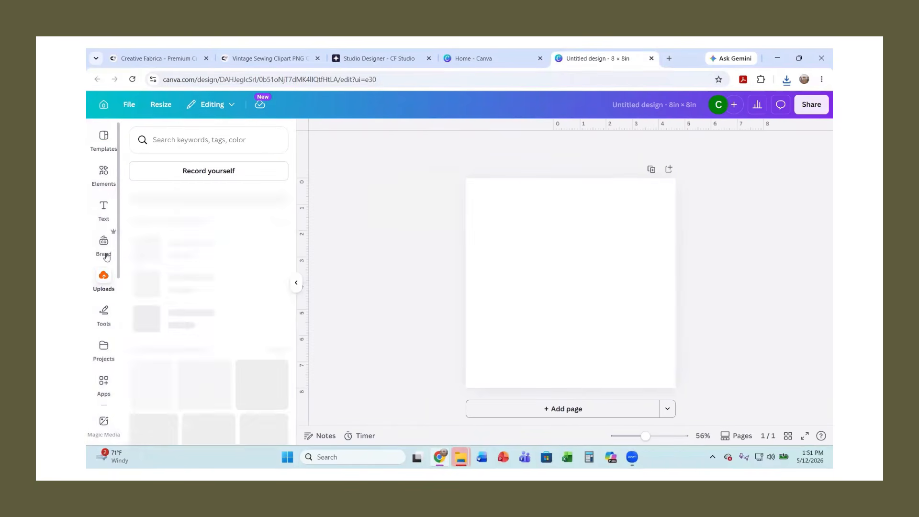
{"action": "left_click", "coordinate": [195, 168]}
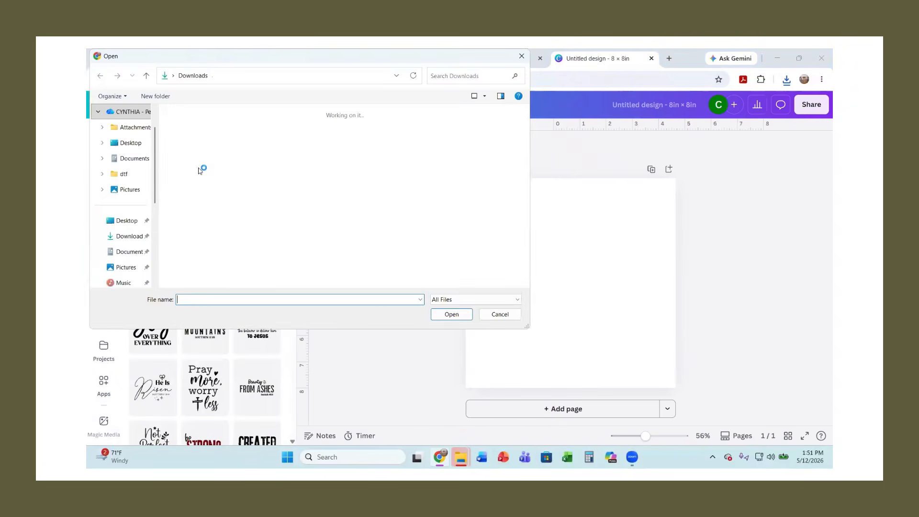
{"action": "scroll", "coordinate": [217, 227], "scroll_direction": "down", "scroll_amount": 1}
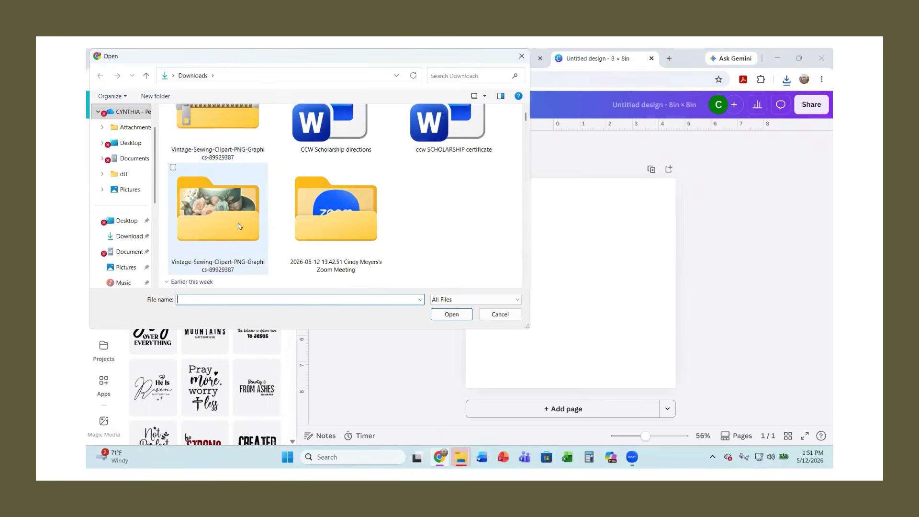
{"action": "double_click", "coordinate": [217, 227]}
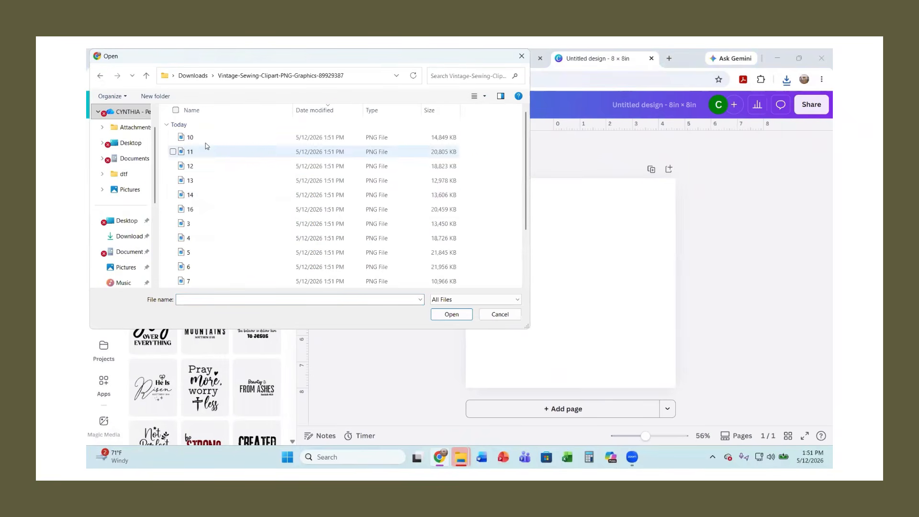
Display the clipart files as extra large icons and look through the sewing images to choose from.
{"action": "left_click", "coordinate": [485, 97]}
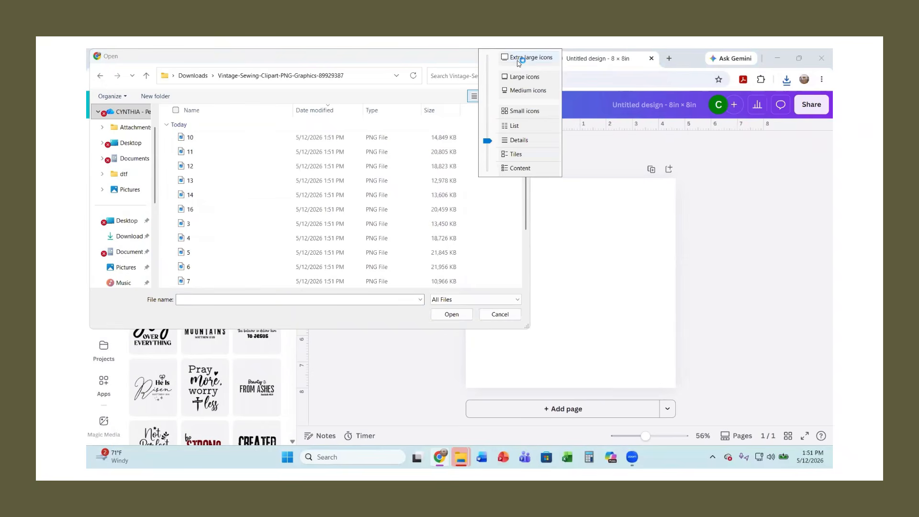
{"action": "left_click", "coordinate": [520, 59]}
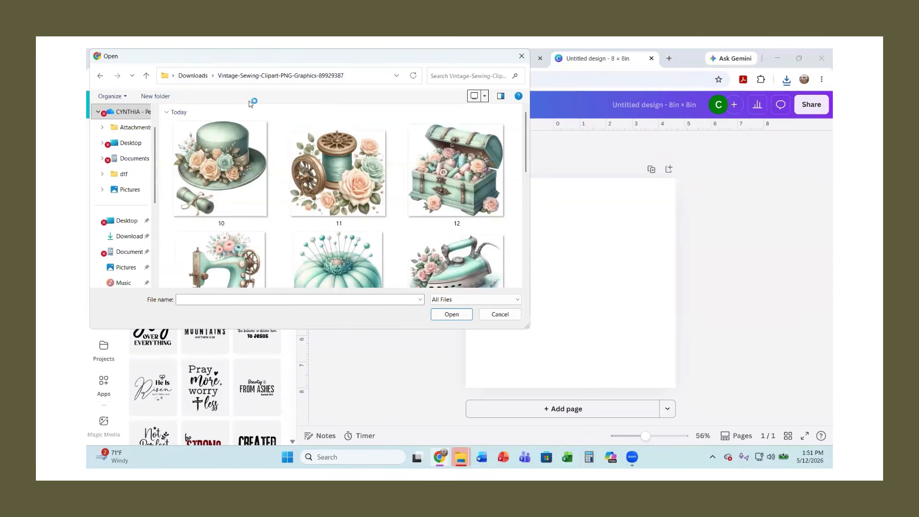
{"action": "scroll", "coordinate": [253, 230], "scroll_direction": "down", "scroll_amount": 5}
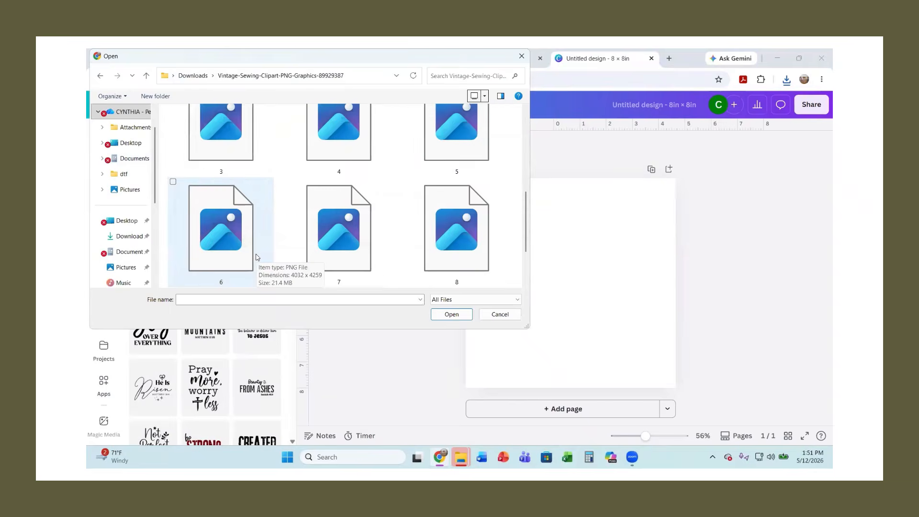
{"action": "scroll", "coordinate": [256, 257], "scroll_direction": "up", "scroll_amount": 5}
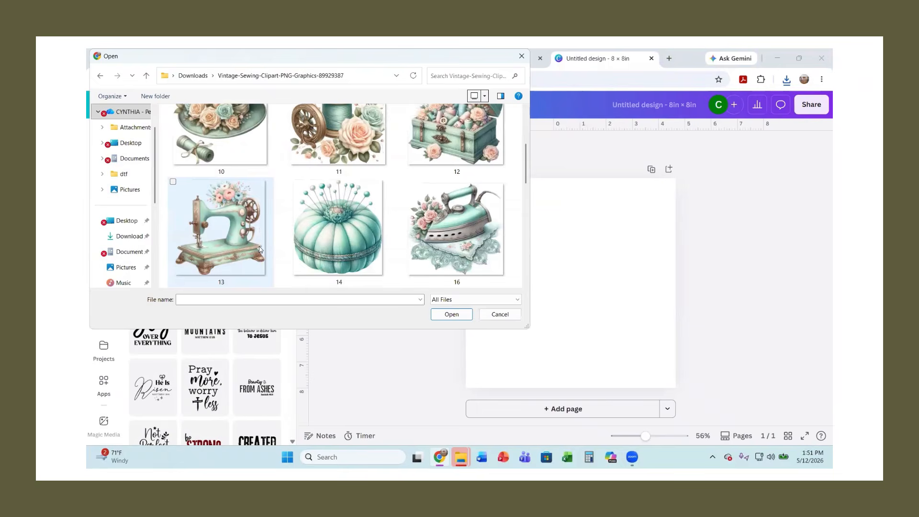
{"action": "scroll", "coordinate": [260, 248], "scroll_direction": "down", "scroll_amount": 2}
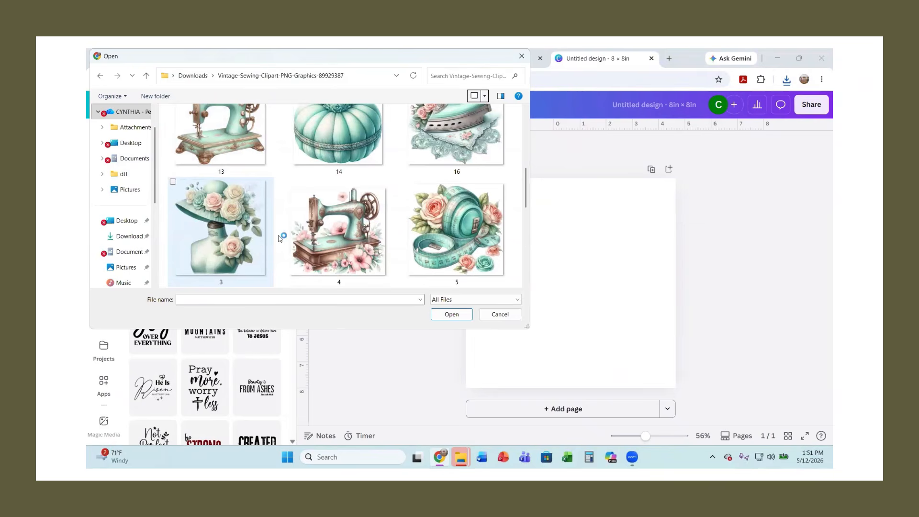
{"action": "scroll", "coordinate": [306, 182], "scroll_direction": "up", "scroll_amount": 1}
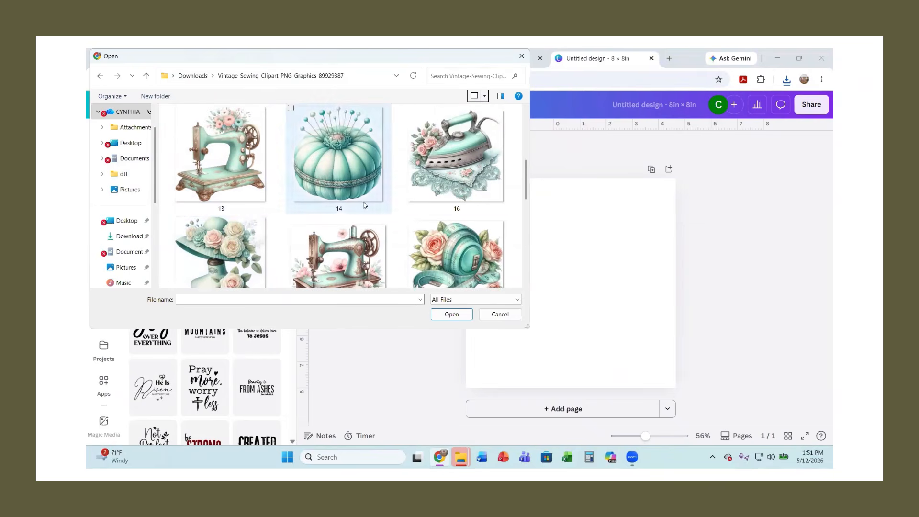
Select clipart images 16, 1 and 10 (two irons and the floral hat) and upload them to the design.
{"action": "left_click", "coordinate": [440, 166]}
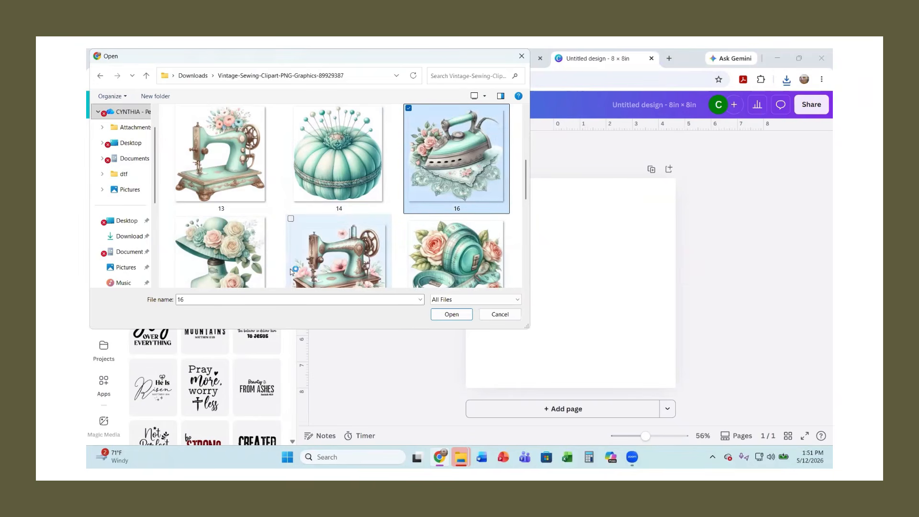
{"action": "scroll", "coordinate": [292, 270], "scroll_direction": "down", "scroll_amount": 1}
{"action": "scroll", "coordinate": [287, 262], "scroll_direction": "down", "scroll_amount": 3}
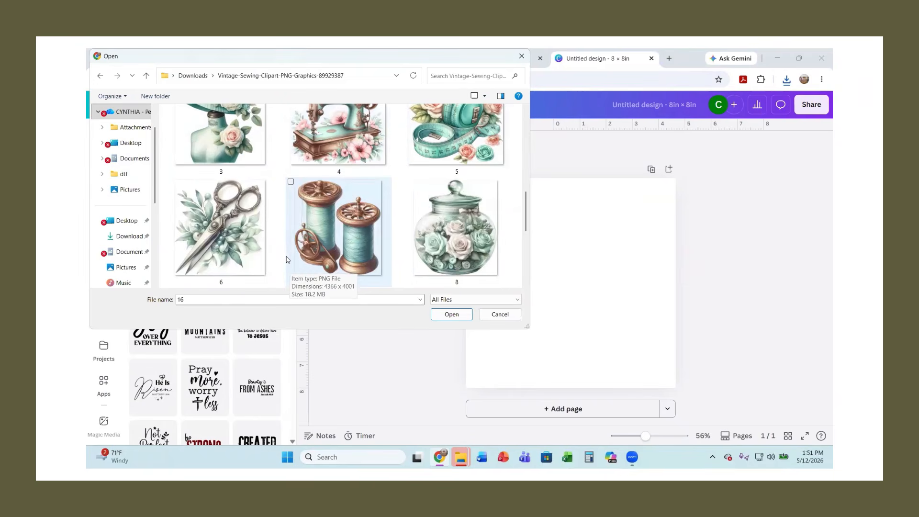
{"action": "scroll", "coordinate": [287, 260], "scroll_direction": "down", "scroll_amount": 1}
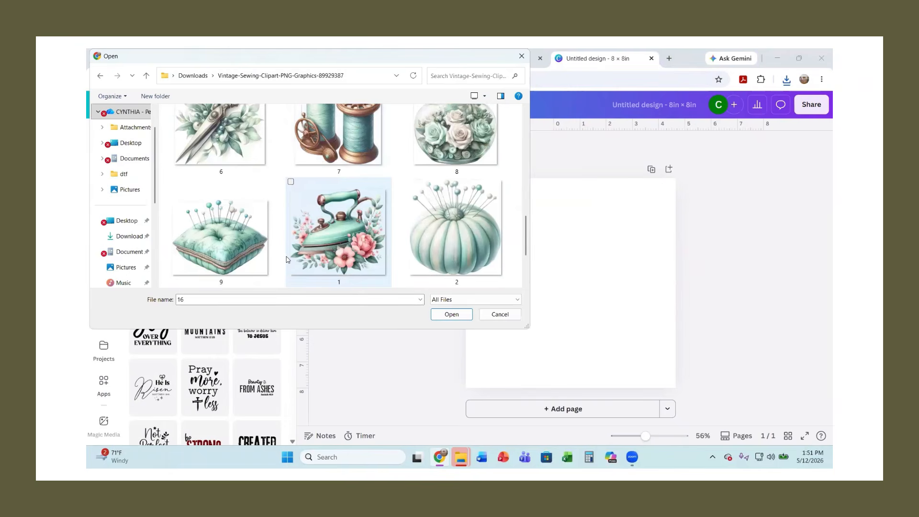
{"action": "scroll", "coordinate": [288, 258], "scroll_direction": "down", "scroll_amount": 1}
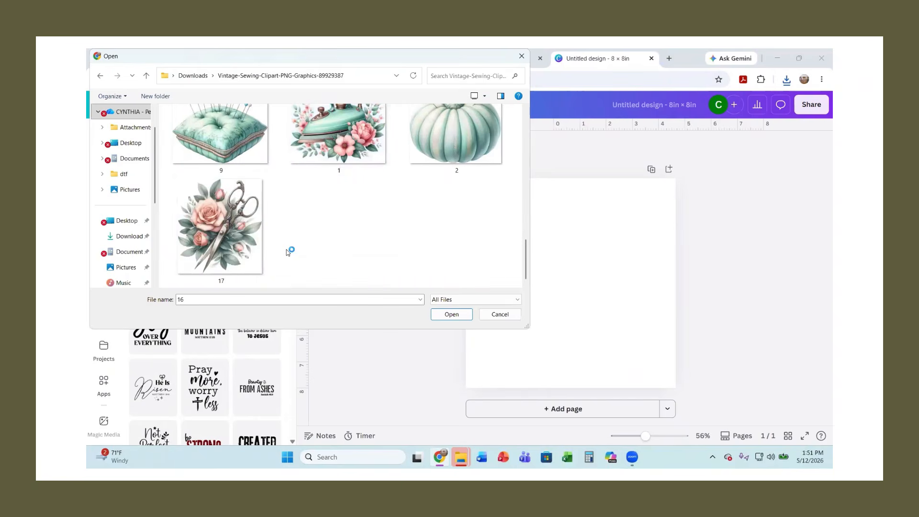
{"action": "scroll", "coordinate": [286, 249], "scroll_direction": "up", "scroll_amount": 1}
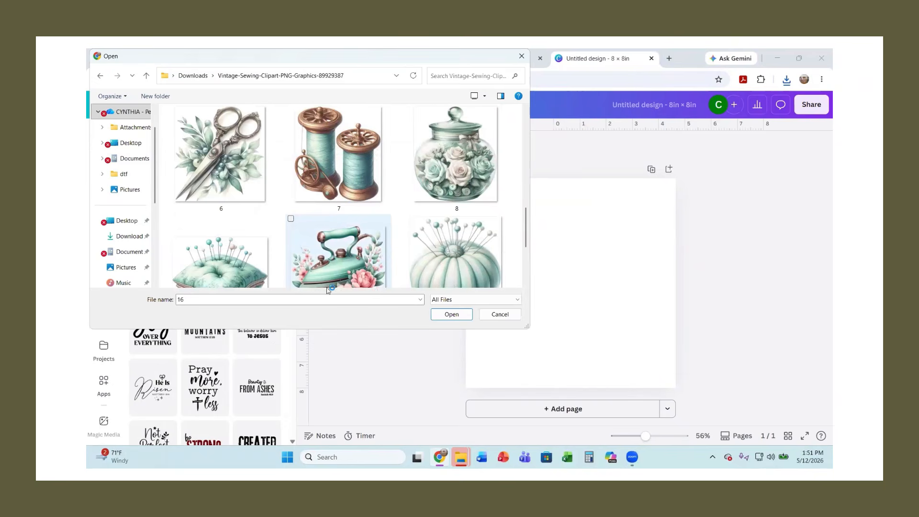
{"action": "left_click", "coordinate": [361, 271], "text": "ctrl"}
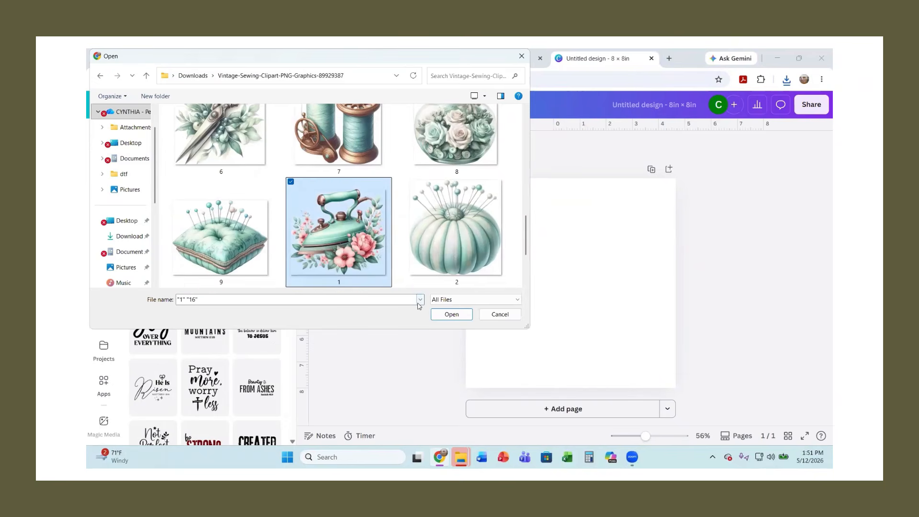
{"action": "scroll", "coordinate": [266, 278], "scroll_direction": "down", "scroll_amount": 2}
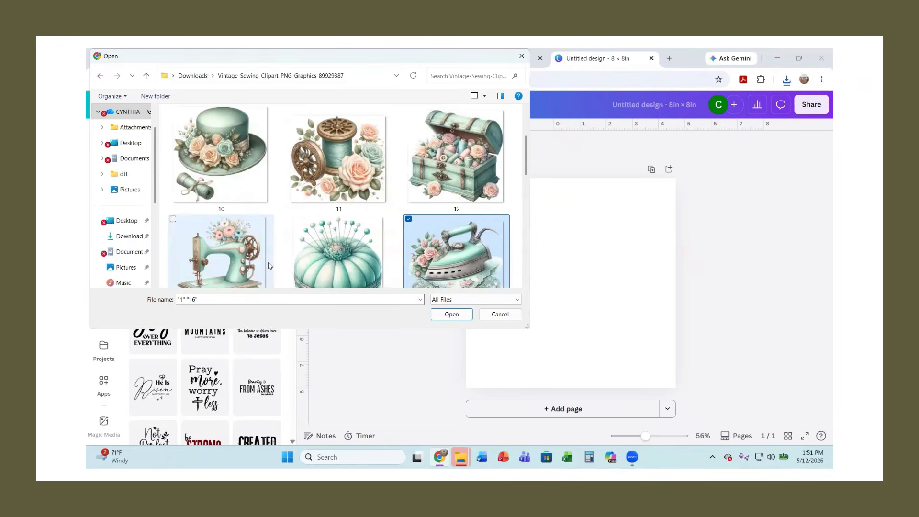
{"action": "scroll", "coordinate": [270, 267], "scroll_direction": "up", "scroll_amount": 1}
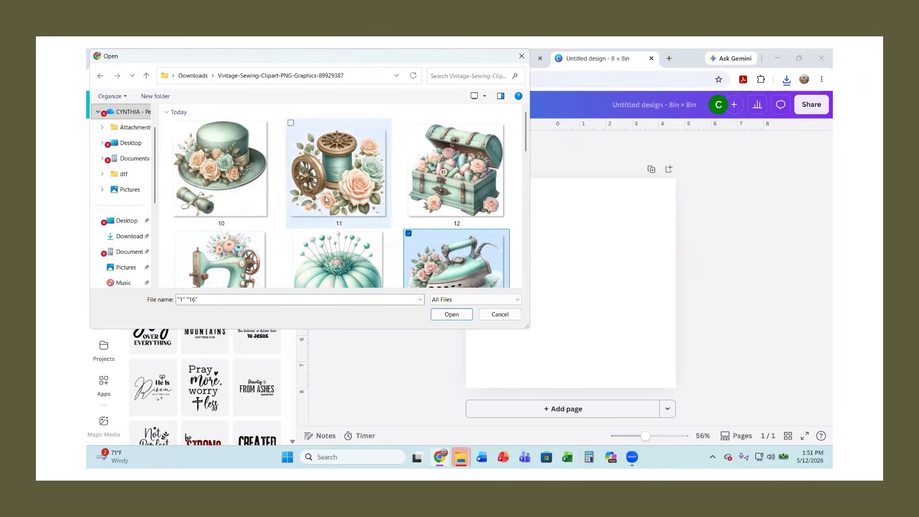
{"action": "left_click", "coordinate": [206, 197], "text": "ctrl"}
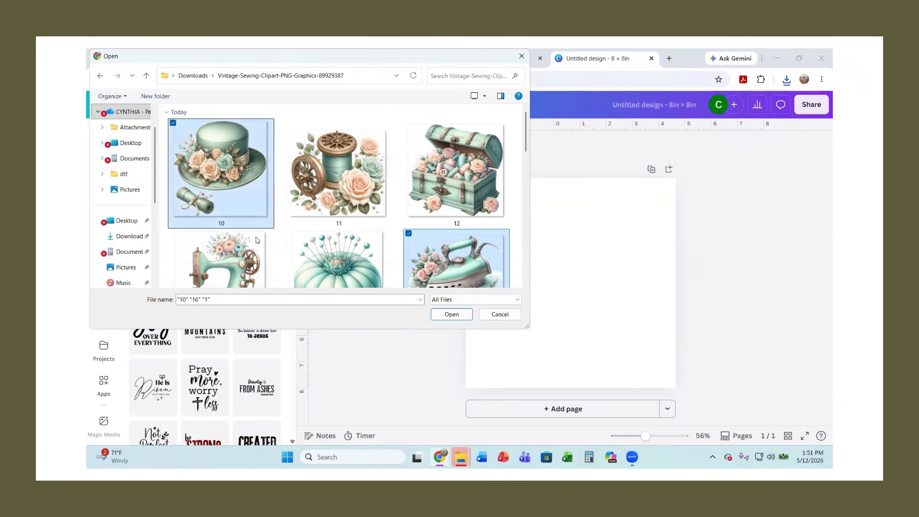
{"action": "left_click", "coordinate": [452, 314]}
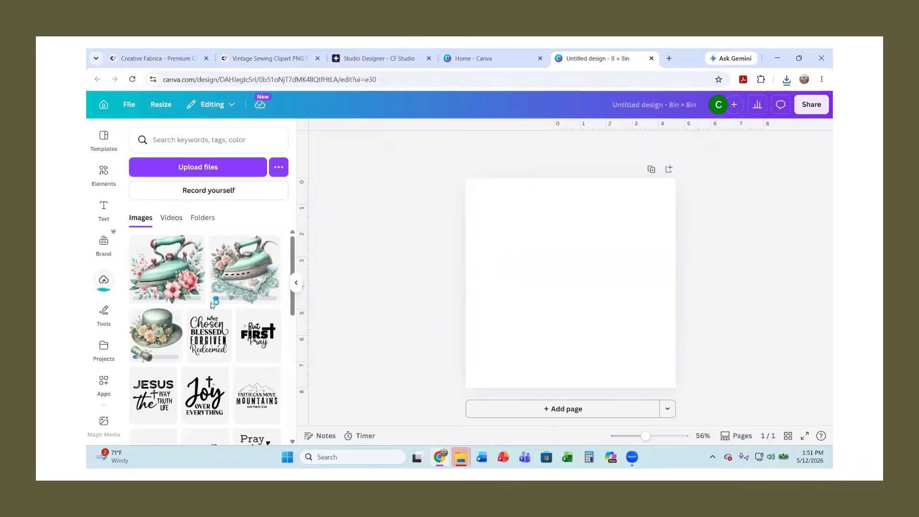
Place the uploaded iron-on-lace image on the page, enlarge it to about 6 in wide and centre it.
{"action": "left_click", "coordinate": [235, 262]}
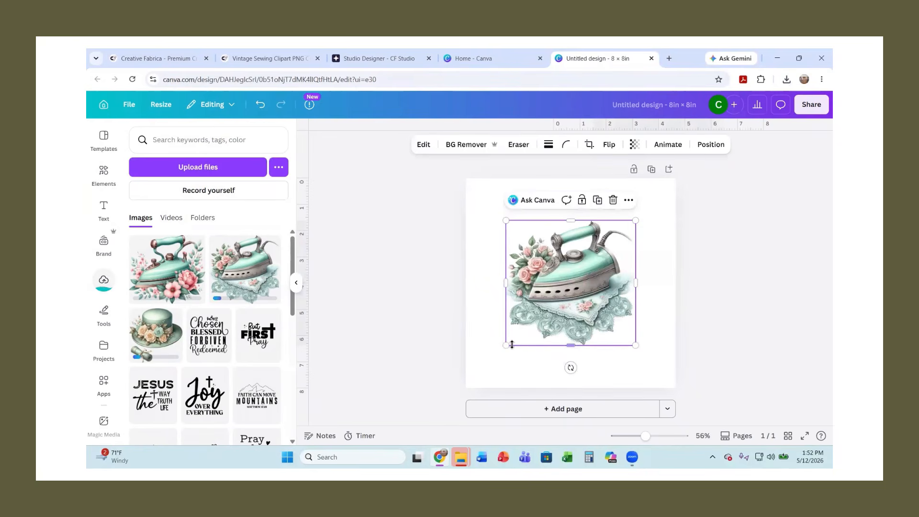
{"action": "left_click_drag", "start_coordinate": [507, 343], "coordinate": [491, 362]}
{"action": "left_click_drag", "start_coordinate": [636, 361], "coordinate": [649, 372]}
{"action": "left_click_drag", "start_coordinate": [561, 298], "coordinate": [564, 294]}
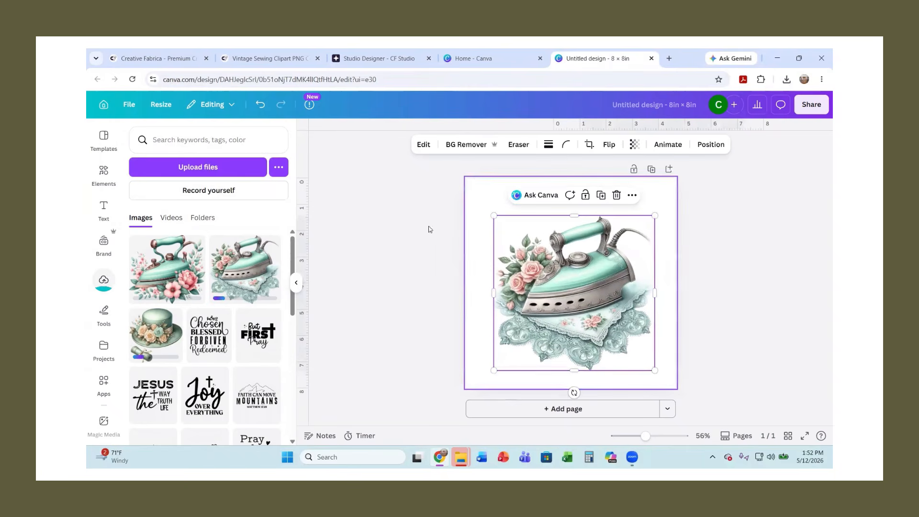
Adjust the iron image's white balance, setting temperature to 30 and tint to 46.
{"action": "left_click", "coordinate": [424, 145]}
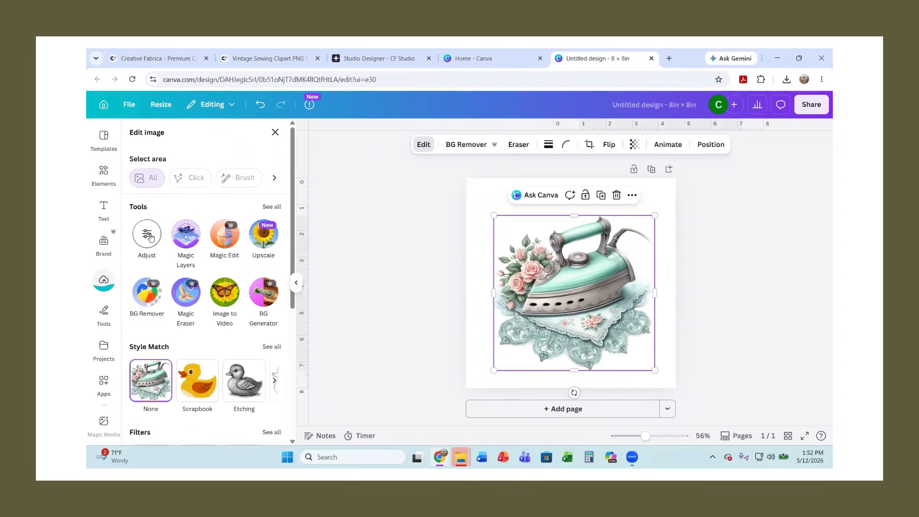
{"action": "left_click", "coordinate": [151, 238]}
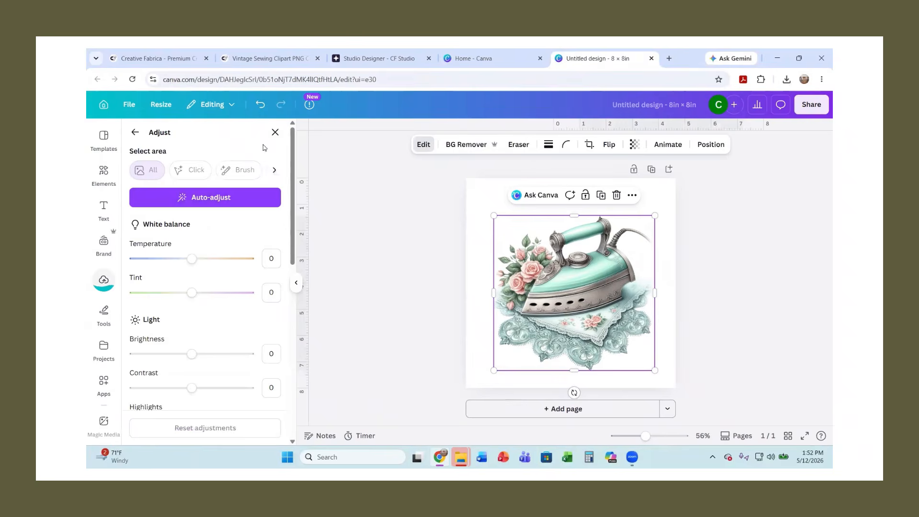
{"action": "left_click", "coordinate": [275, 132]}
{"action": "left_click", "coordinate": [424, 144]}
{"action": "left_click", "coordinate": [147, 235]}
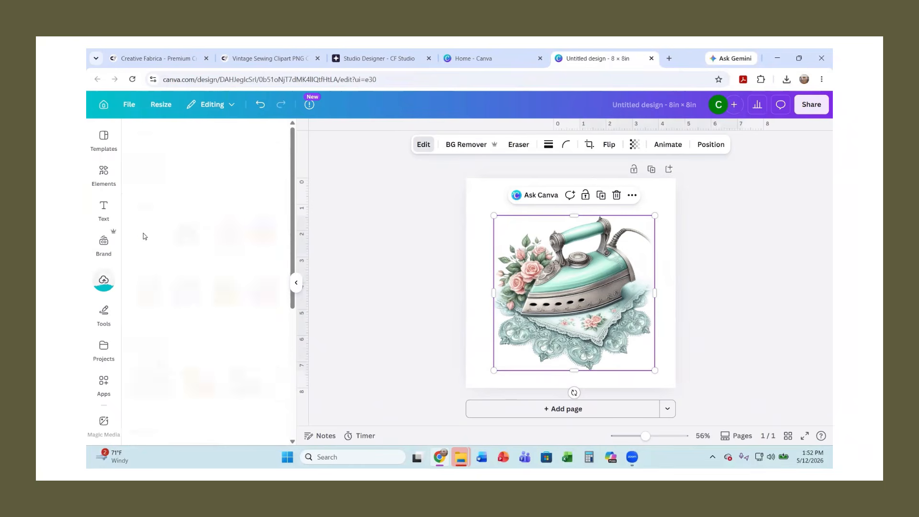
{"action": "left_click_drag", "start_coordinate": [191, 259], "coordinate": [210, 300]}
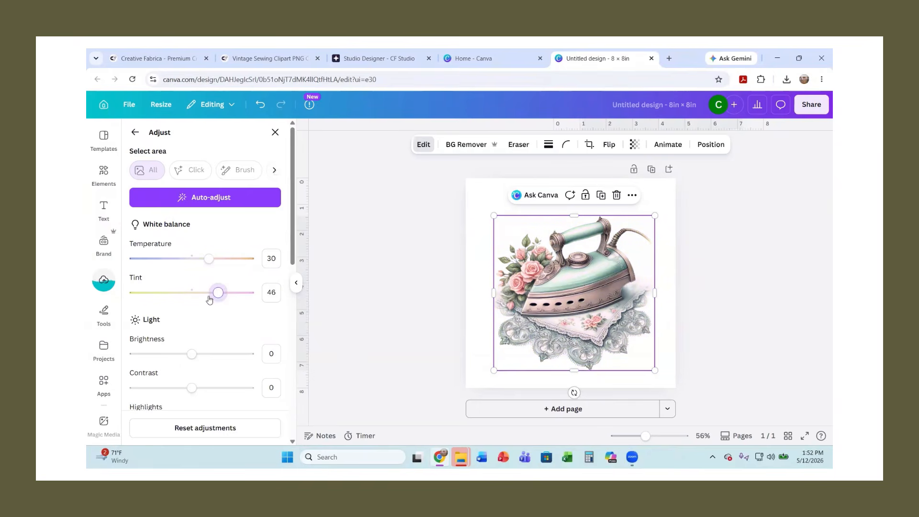
Set the iron image's brightness to -15 and contrast to 13.
{"action": "left_click_drag", "start_coordinate": [191, 354], "coordinate": [183, 333]}
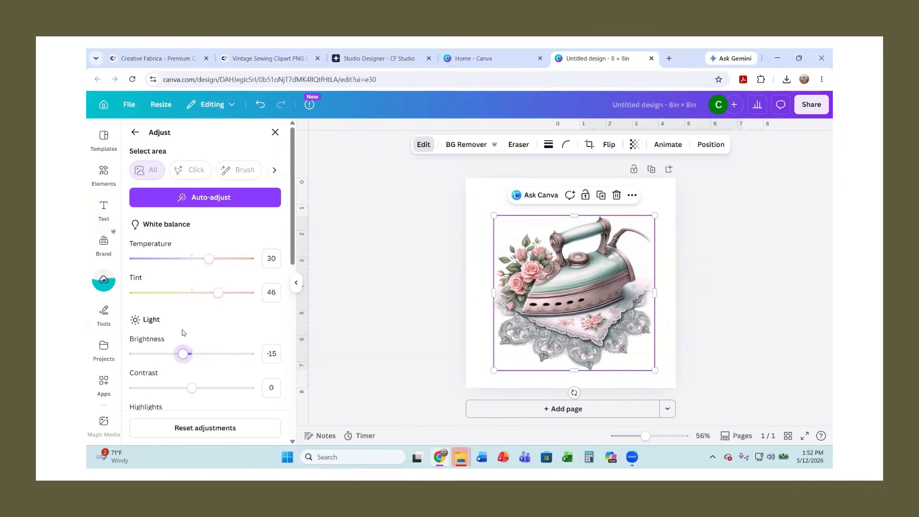
{"action": "scroll", "coordinate": [183, 332], "scroll_direction": "down", "scroll_amount": 2}
{"action": "mouse_move", "coordinate": [191, 290]}
{"action": "left_mouse_down"}
{"action": "mouse_move", "coordinate": [222, 299]}
{"action": "mouse_move", "coordinate": [192, 300]}
{"action": "mouse_move", "coordinate": [200, 301]}
{"action": "left_mouse_up"}
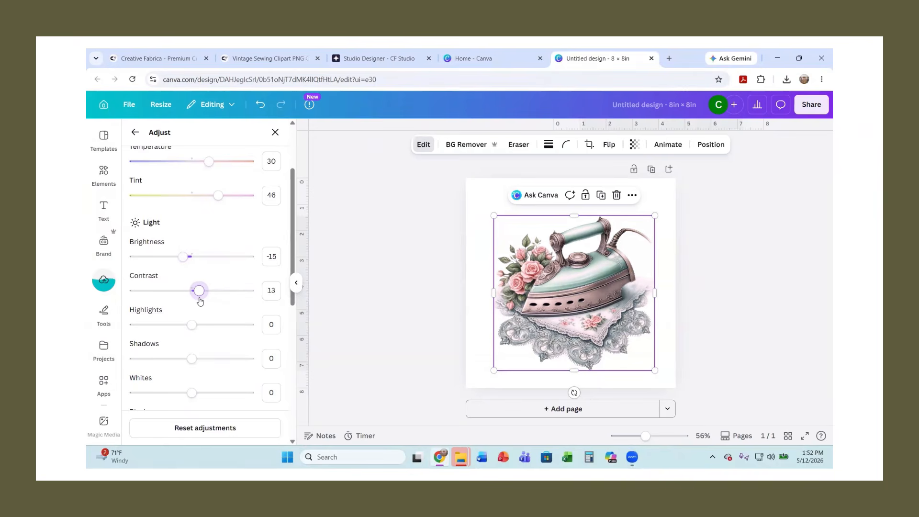
Recolour the image's pink tone #dcb0a7 with a hue of 27 and a brightness of 28, and leave the adjustments.
{"action": "scroll", "coordinate": [200, 301], "scroll_direction": "down", "scroll_amount": 2}
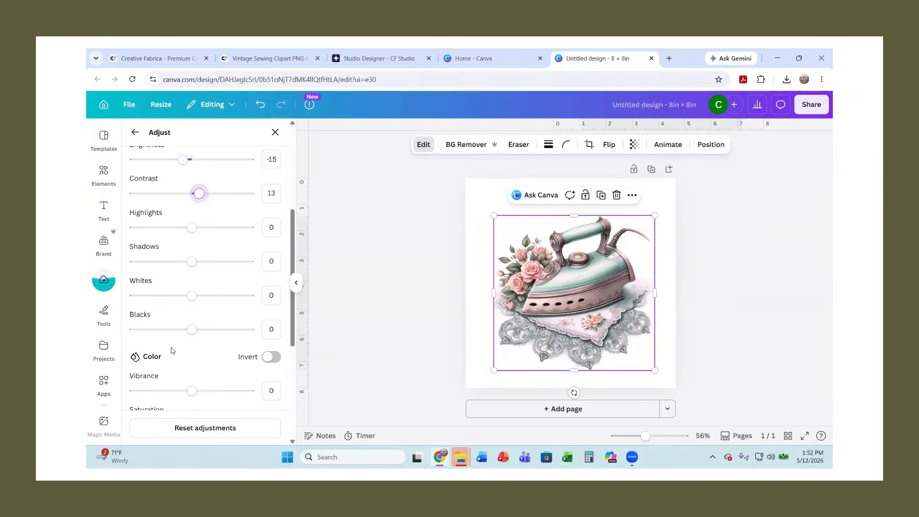
{"action": "scroll", "coordinate": [150, 306], "scroll_direction": "down", "scroll_amount": 1}
{"action": "scroll", "coordinate": [182, 334], "scroll_direction": "down", "scroll_amount": 2}
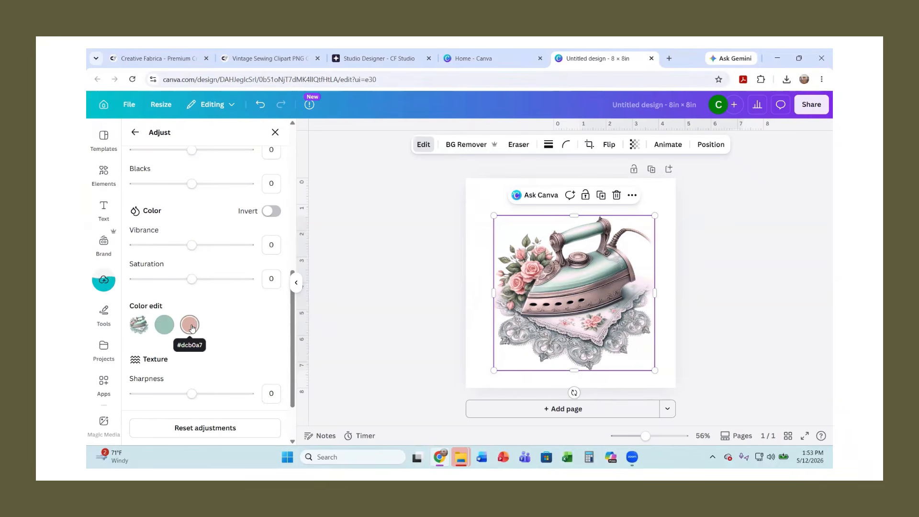
{"action": "left_click", "coordinate": [191, 326]}
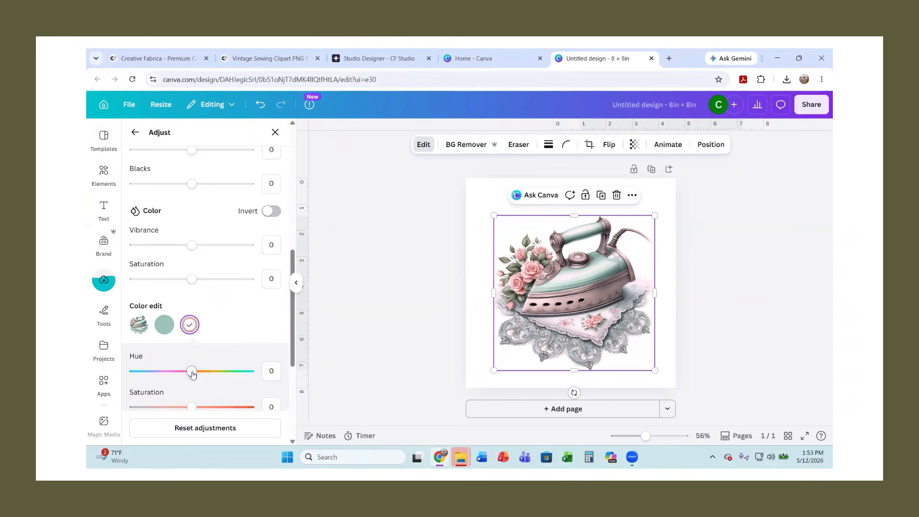
{"action": "left_click_drag", "start_coordinate": [219, 372], "coordinate": [209, 357]}
{"action": "scroll", "coordinate": [218, 337], "scroll_direction": "down", "scroll_amount": 2}
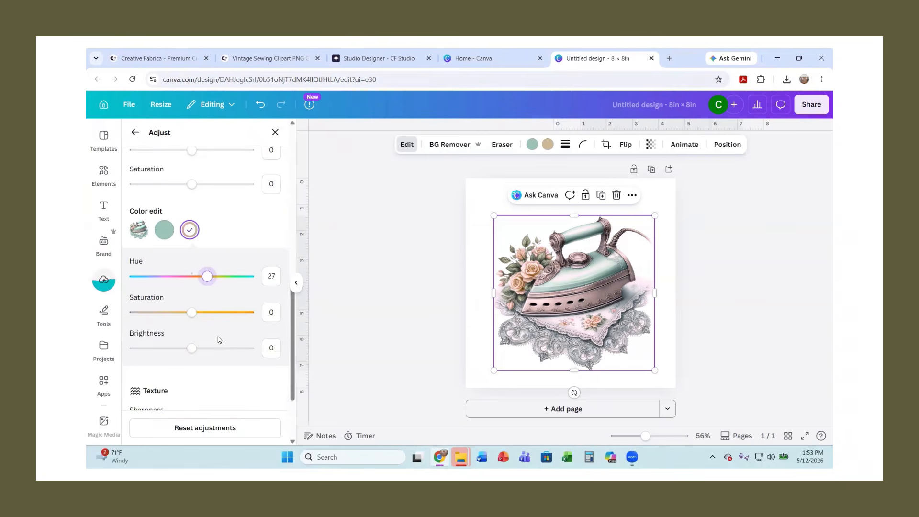
{"action": "scroll", "coordinate": [177, 283], "scroll_direction": "down", "scroll_amount": 2}
{"action": "left_click_drag", "start_coordinate": [192, 250], "coordinate": [210, 250]}
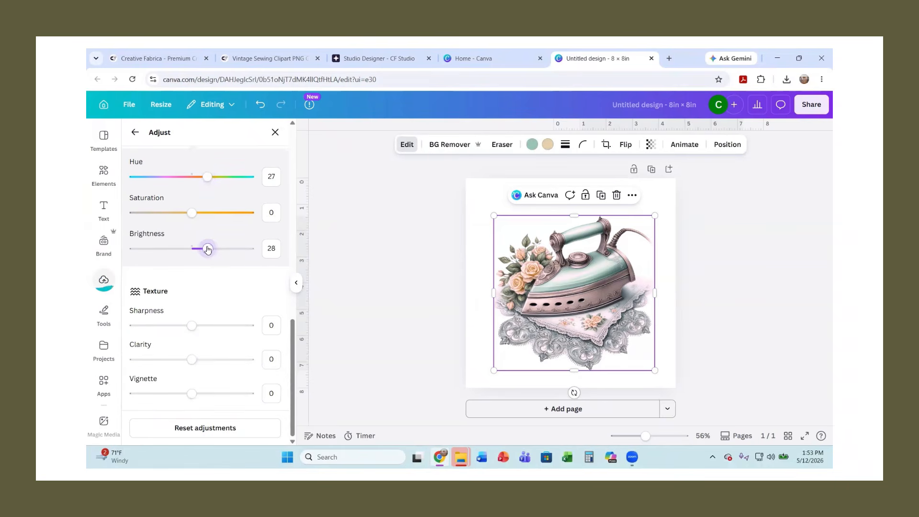
{"action": "left_click", "coordinate": [771, 290]}
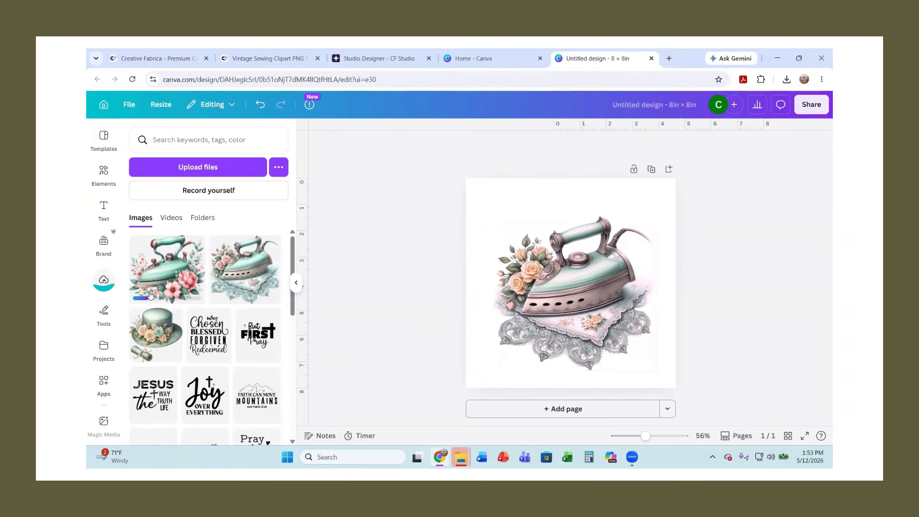
Add an unedited copy of the iron-on-lace image beside the recoloured one for comparison, and delete the copy.
{"action": "left_click", "coordinate": [259, 289]}
{"action": "left_click_drag", "start_coordinate": [525, 281], "coordinate": [507, 254]}
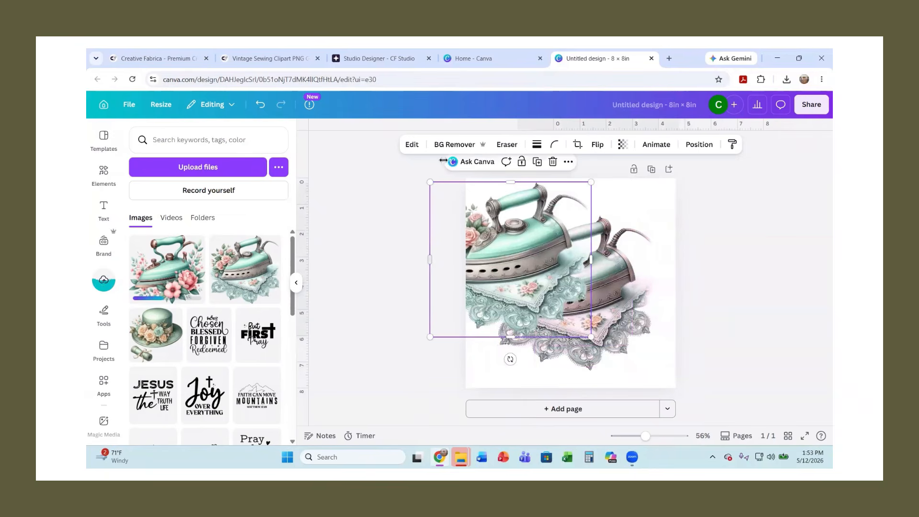
{"action": "left_click", "coordinate": [553, 163]}
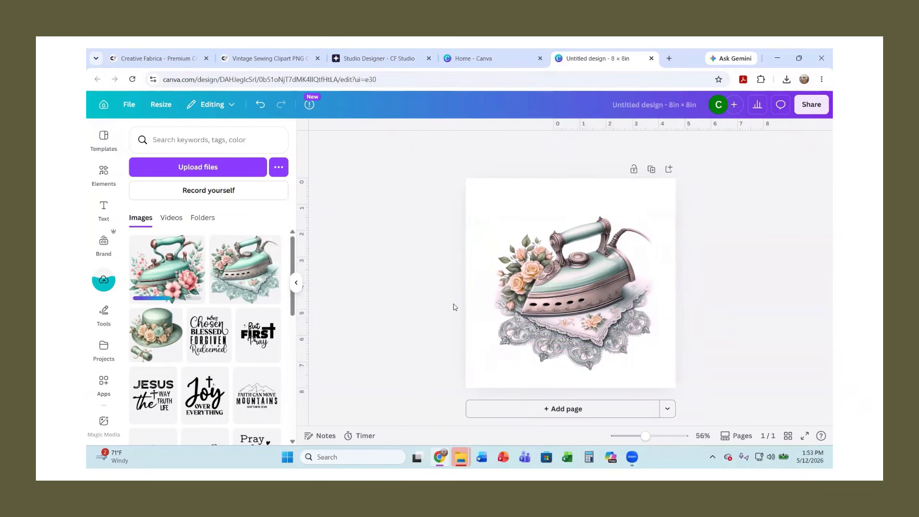
{"action": "left_click", "coordinate": [590, 308]}
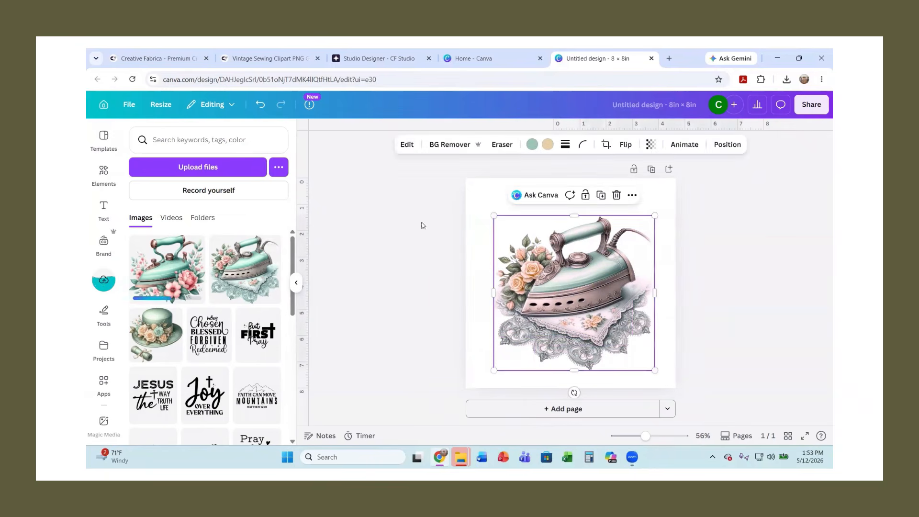
{"action": "left_click", "coordinate": [406, 144]}
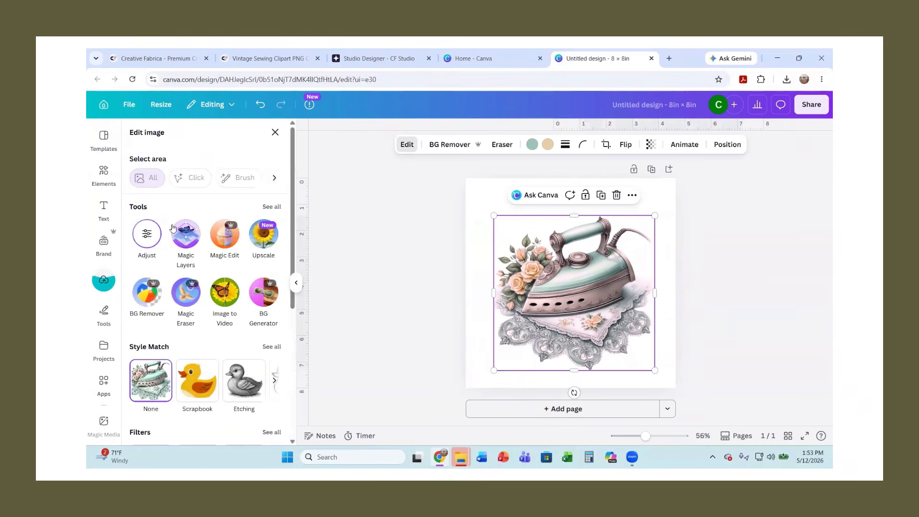
{"action": "left_click", "coordinate": [186, 292]}
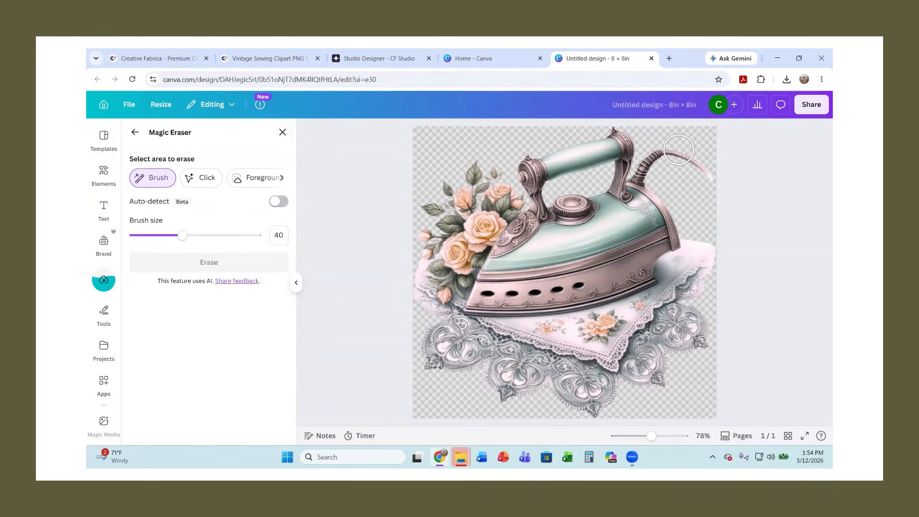
{"action": "left_click_drag", "start_coordinate": [707, 161], "coordinate": [641, 221]}
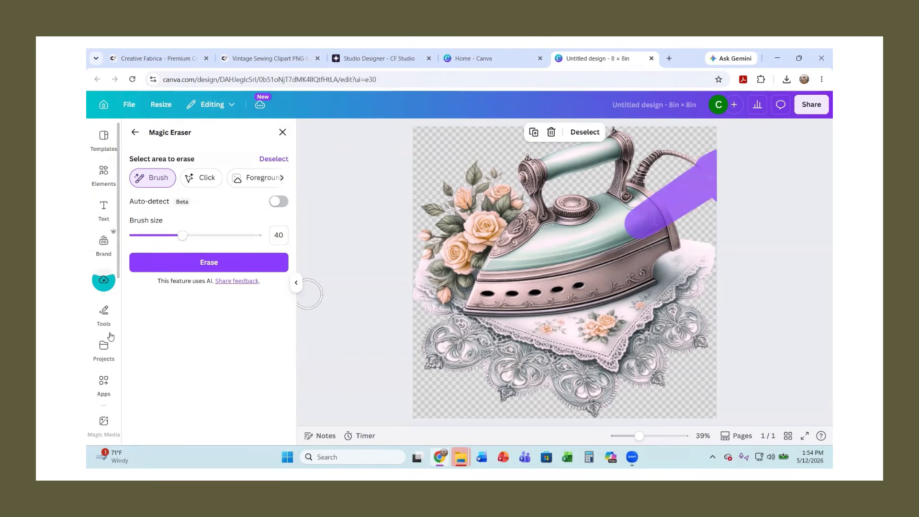
{"action": "left_click", "coordinate": [283, 132]}
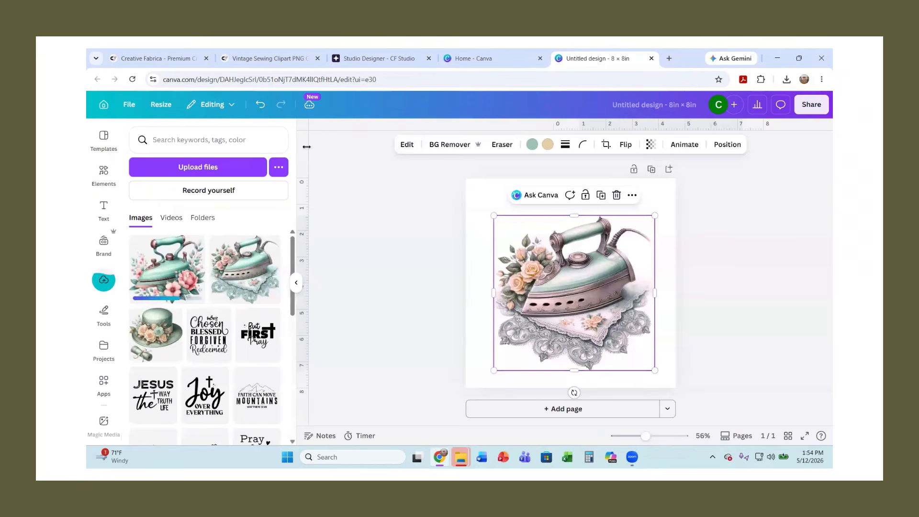
Brush over the loose end of the iron's cord with Magic Eraser at brush size 40 and erase it.
{"action": "left_click", "coordinate": [407, 145]}
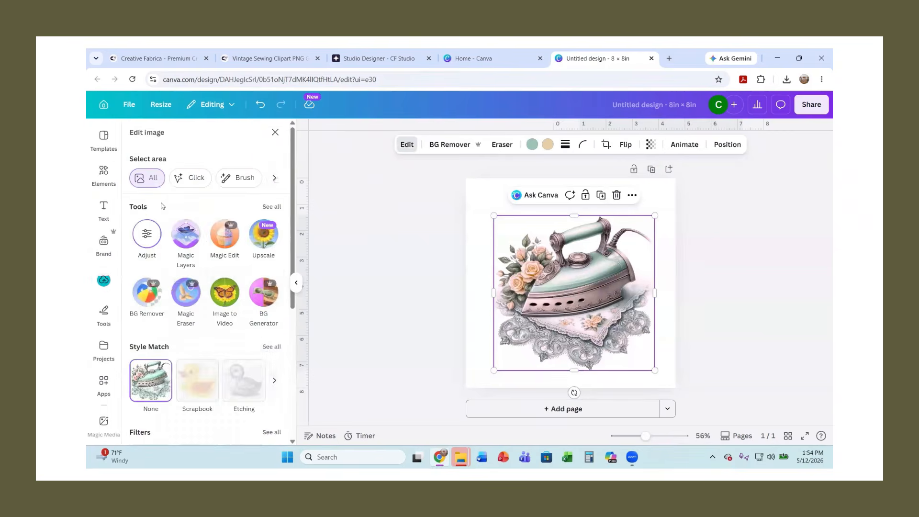
{"action": "left_click", "coordinate": [187, 293]}
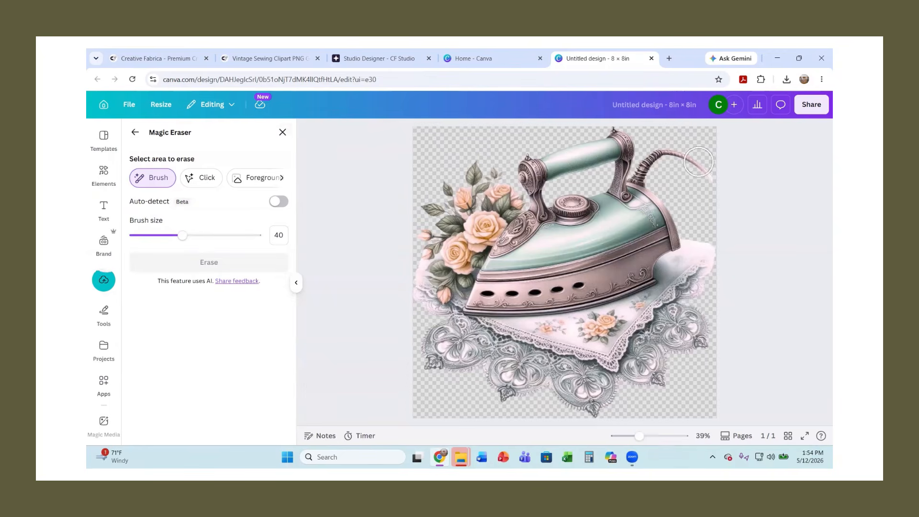
{"action": "mouse_move", "coordinate": [699, 162]}
{"action": "left_mouse_down"}
{"action": "mouse_move", "coordinate": [714, 184]}
{"action": "mouse_move", "coordinate": [675, 149]}
{"action": "left_mouse_up"}
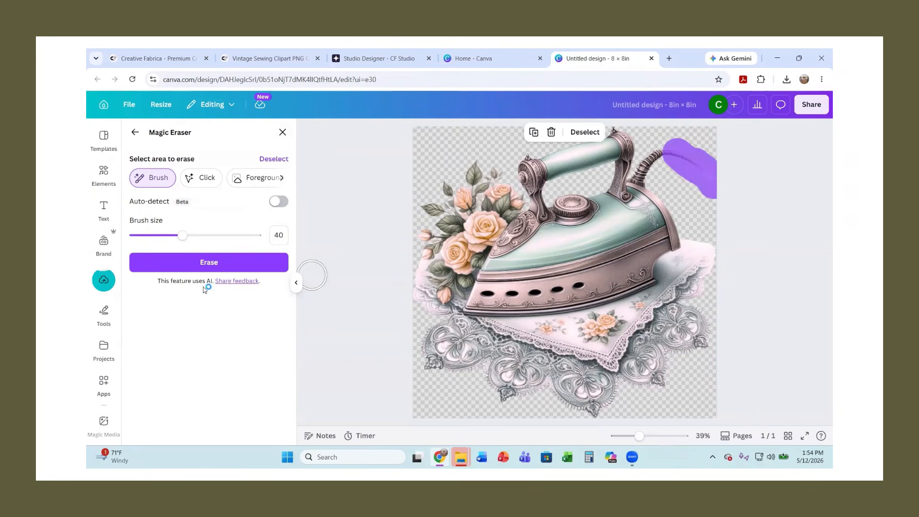
{"action": "left_click", "coordinate": [203, 264]}
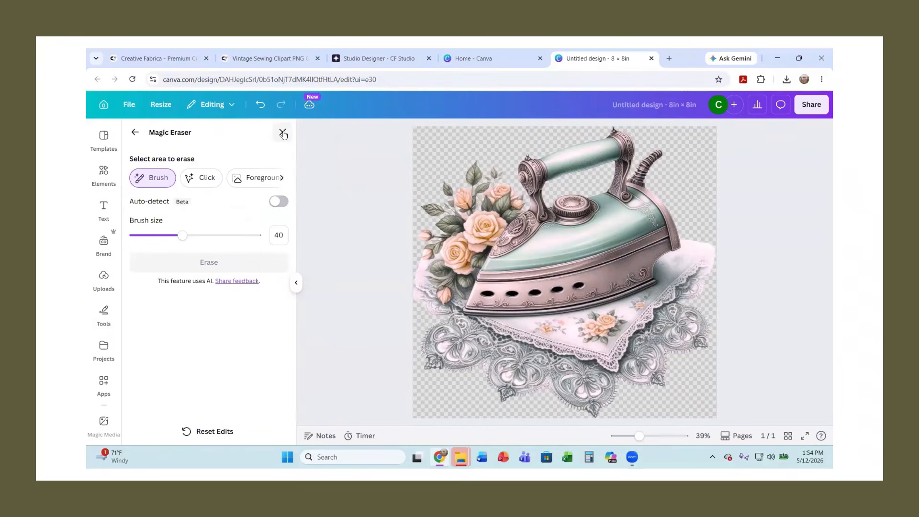
Leave Magic Eraser, add a text box to the page and place it above the iron image.
{"action": "left_click", "coordinate": [282, 132]}
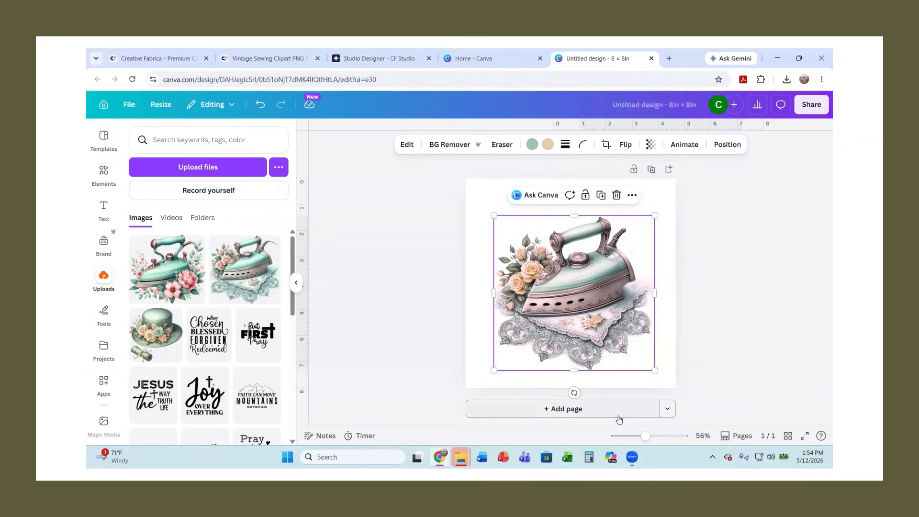
{"action": "left_click", "coordinate": [102, 208]}
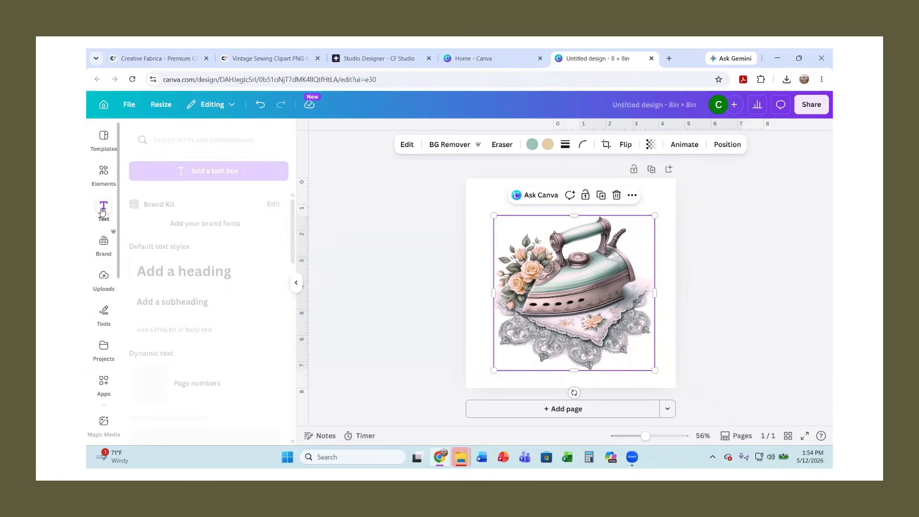
{"action": "left_click", "coordinate": [223, 171]}
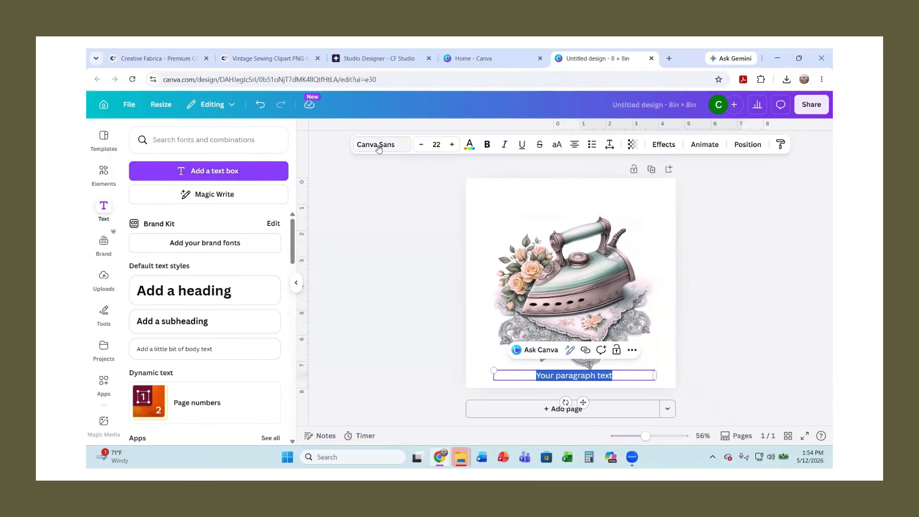
{"action": "left_click", "coordinate": [716, 383]}
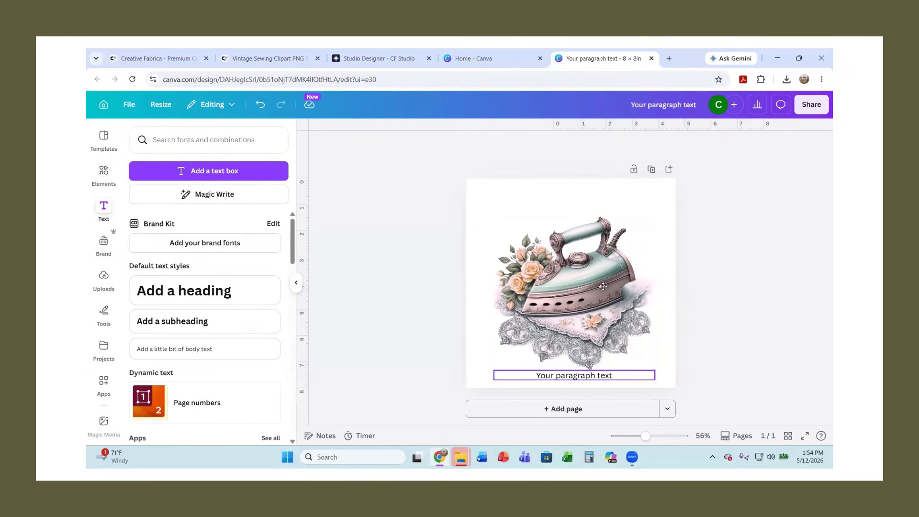
{"action": "left_click_drag", "start_coordinate": [601, 376], "coordinate": [594, 206]}
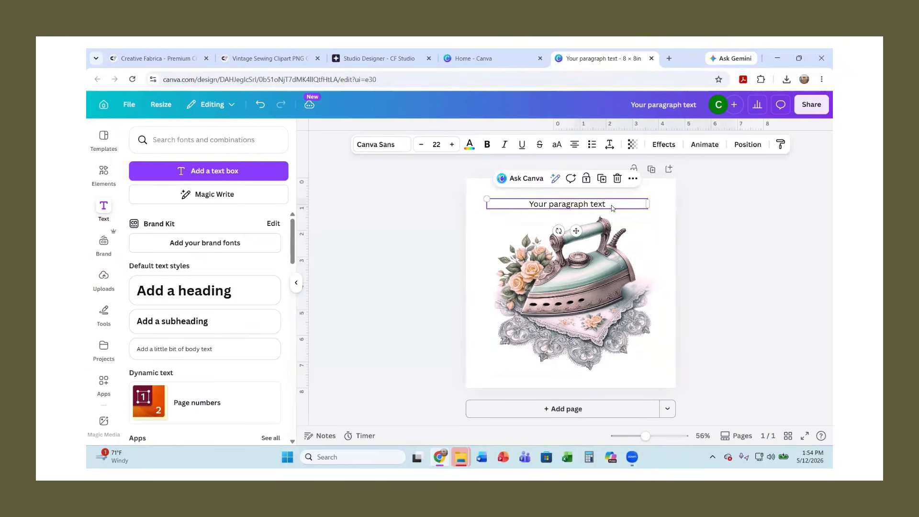
Replace the placeholder text above the iron with "Iron on".
{"action": "double_click", "coordinate": [613, 209]}
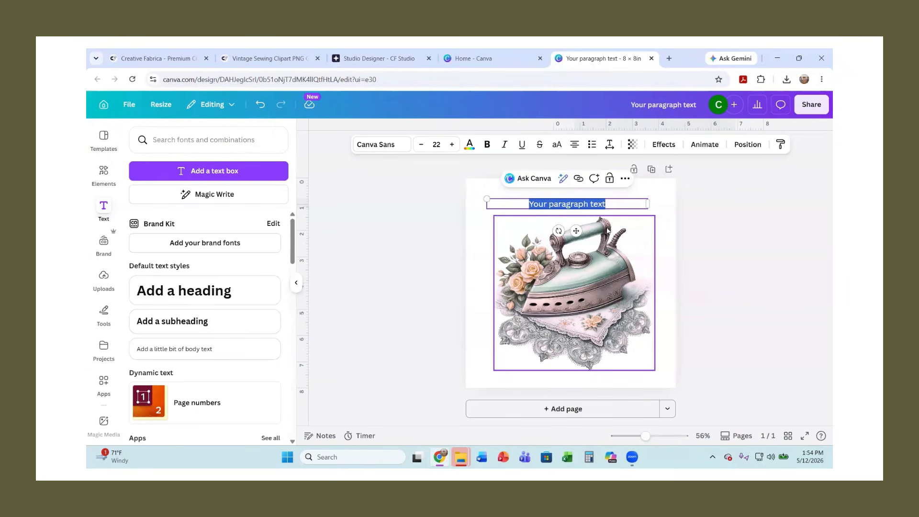
{"action": "key", "text": "BackSpace"}
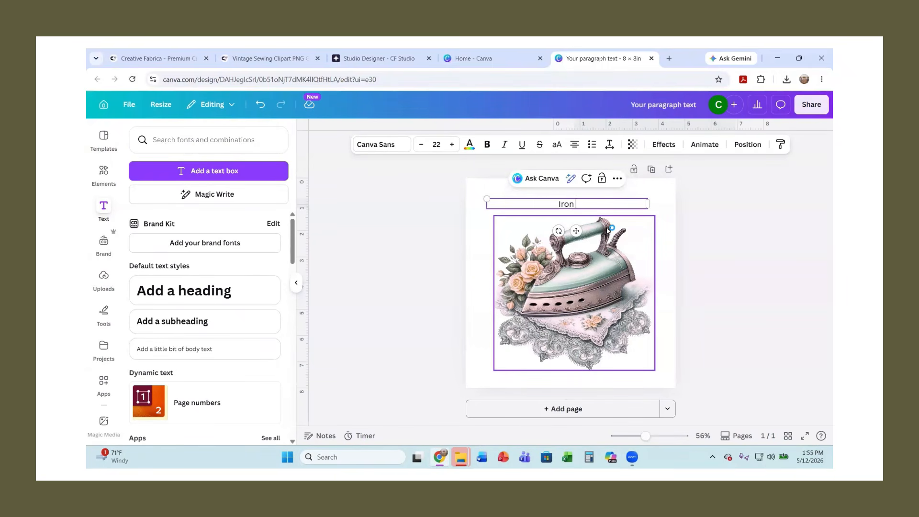
{"action": "type", "text": "Iron on"}
Select the "Iron on" text and look through the fonts available for it, including the uploaded ones.
{"action": "left_click_drag", "start_coordinate": [617, 202], "coordinate": [501, 207]}
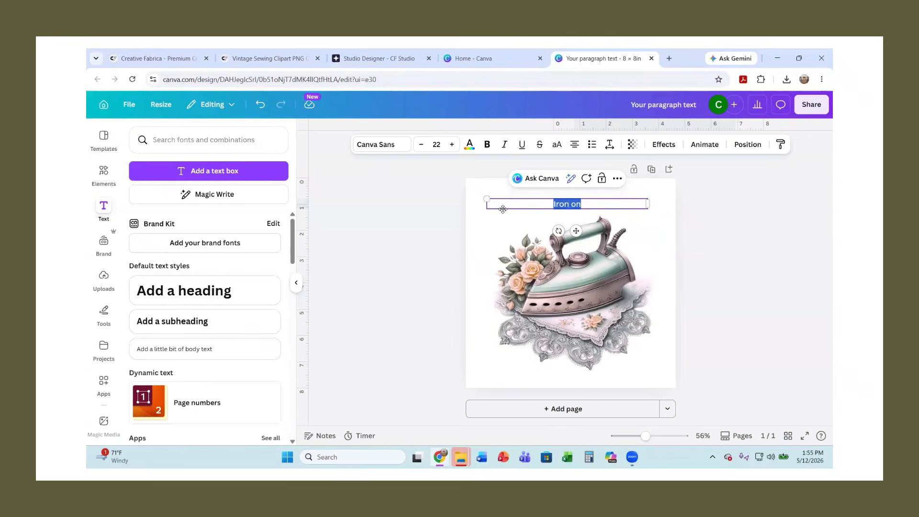
{"action": "left_click", "coordinate": [375, 145]}
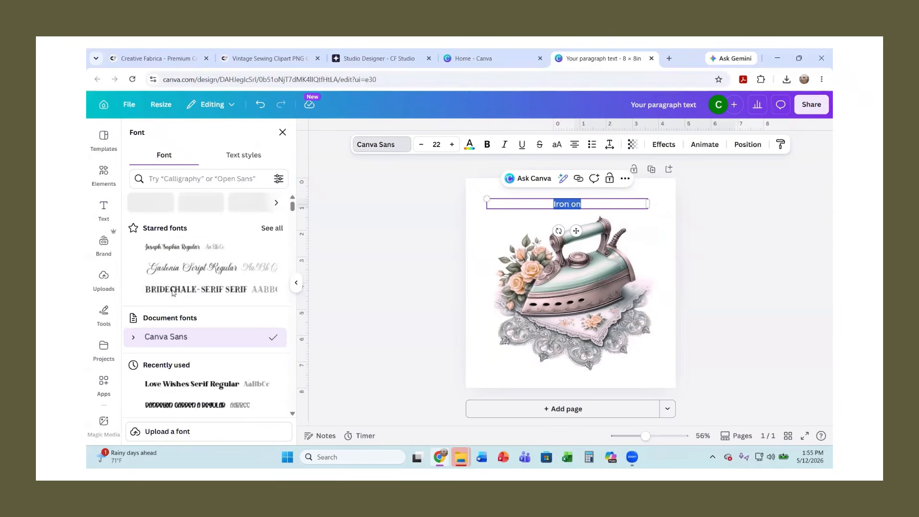
{"action": "scroll", "coordinate": [183, 277], "scroll_direction": "down", "scroll_amount": 10}
{"action": "scroll", "coordinate": [181, 304], "scroll_direction": "down", "scroll_amount": 3}
{"action": "scroll", "coordinate": [182, 304], "scroll_direction": "up", "scroll_amount": 12}
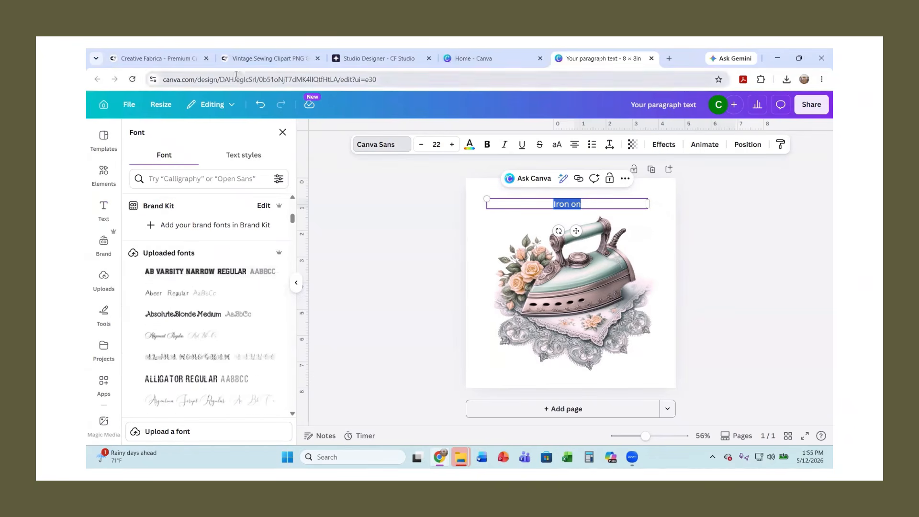
Switch to Creative Fabrica, go to its fonts section and search for "font duo".
{"action": "left_click", "coordinate": [263, 61]}
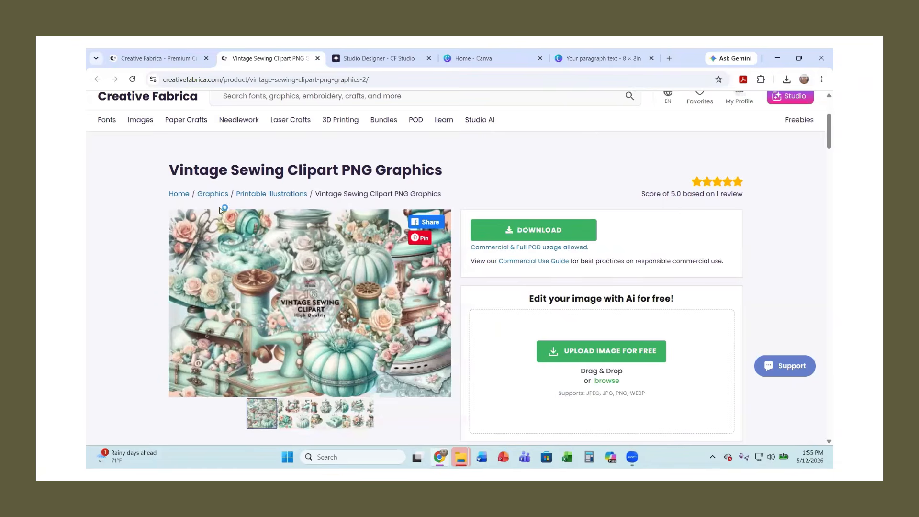
{"action": "left_click", "coordinate": [106, 120]}
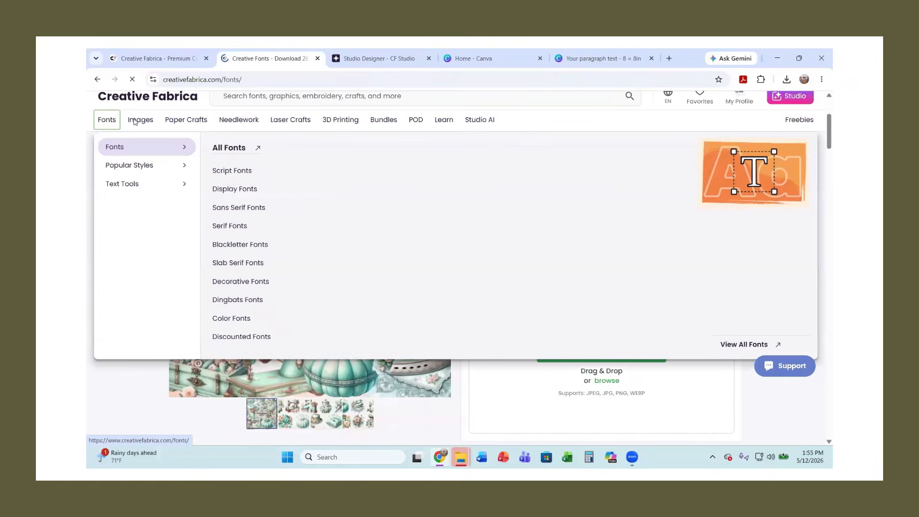
{"action": "left_click", "coordinate": [275, 242]}
{"action": "type", "text": "font d"}
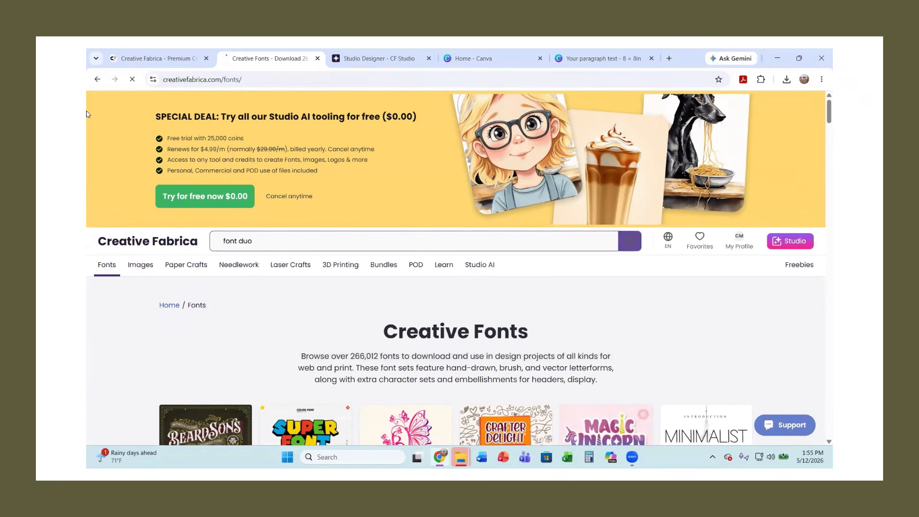
{"action": "type", "text": "uo"}
{"action": "key", "text": "Return"}
Browse the font duo results, open Billiard Font Duo and download it.
{"action": "scroll", "coordinate": [612, 286], "scroll_direction": "down", "scroll_amount": 3}
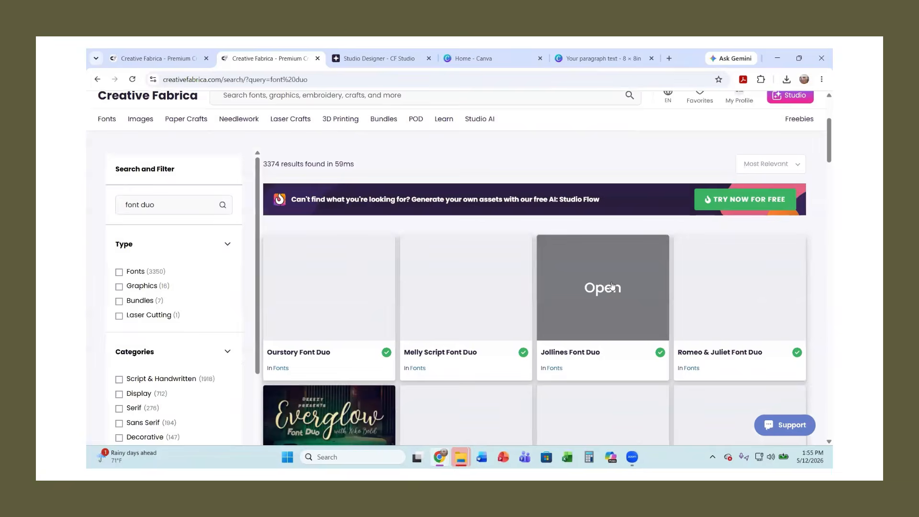
{"action": "scroll", "coordinate": [611, 286], "scroll_direction": "down", "scroll_amount": 2}
{"action": "scroll", "coordinate": [610, 287], "scroll_direction": "down", "scroll_amount": 6}
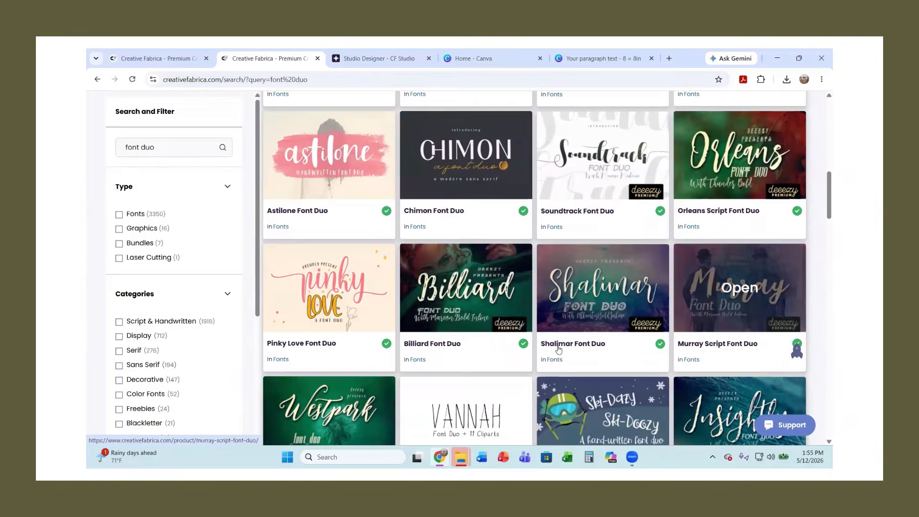
{"action": "scroll", "coordinate": [558, 350], "scroll_direction": "down", "scroll_amount": 2}
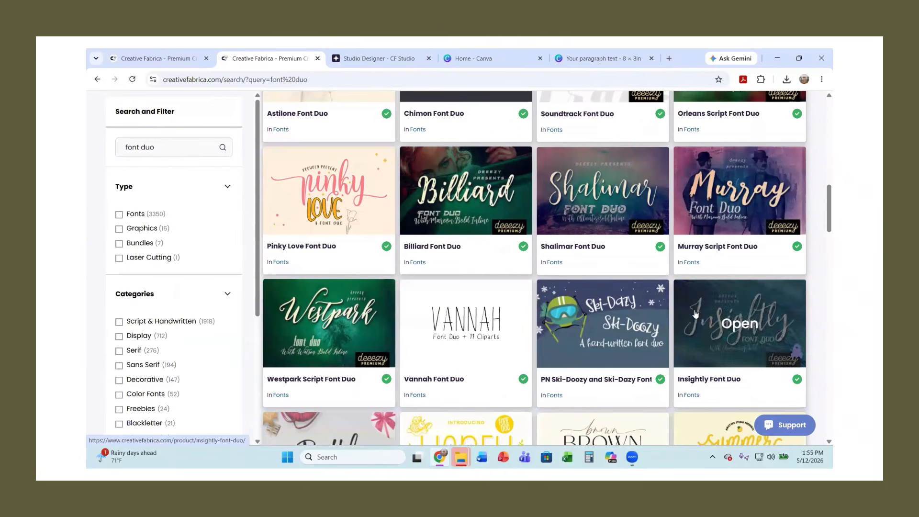
{"action": "scroll", "coordinate": [619, 335], "scroll_direction": "up", "scroll_amount": 4}
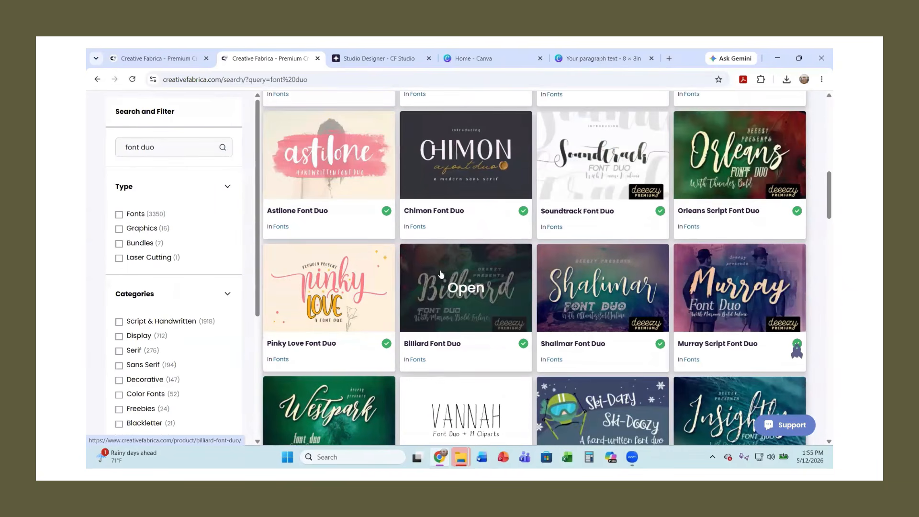
{"action": "scroll", "coordinate": [444, 261], "scroll_direction": "up", "scroll_amount": 1}
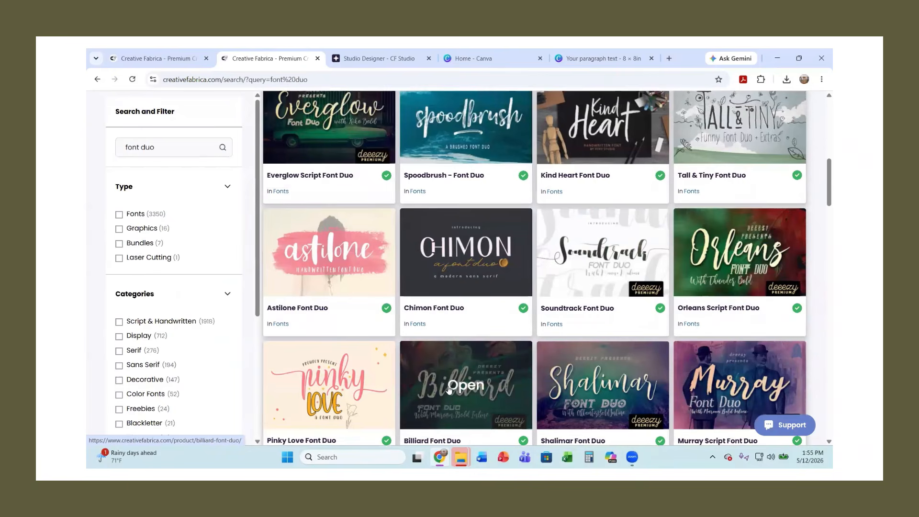
{"action": "left_click", "coordinate": [444, 387]}
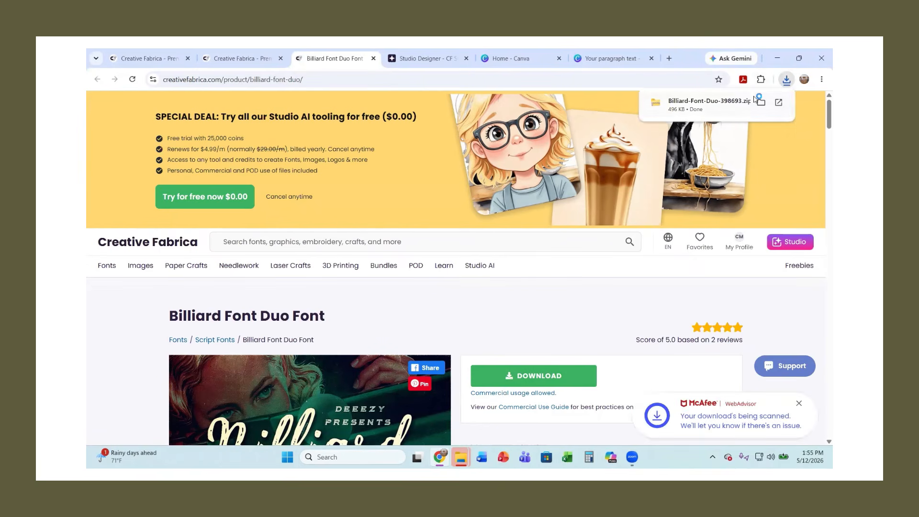
Open the downloaded Billiard-Font-Duo-398693 archive and extract all its font files to the suggested folder in Downloads.
{"action": "left_click", "coordinate": [742, 99]}
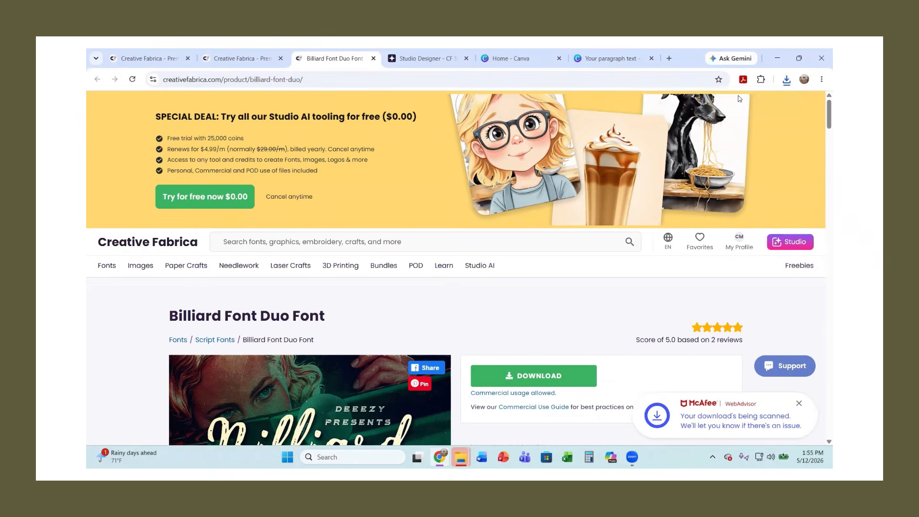
{"action": "left_click", "coordinate": [786, 80]}
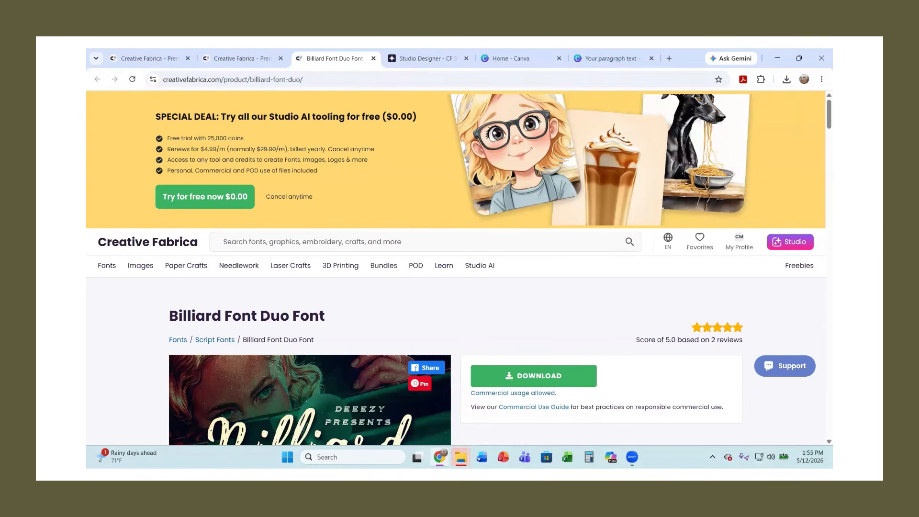
{"action": "mouse_move", "coordinate": [460, 457]}
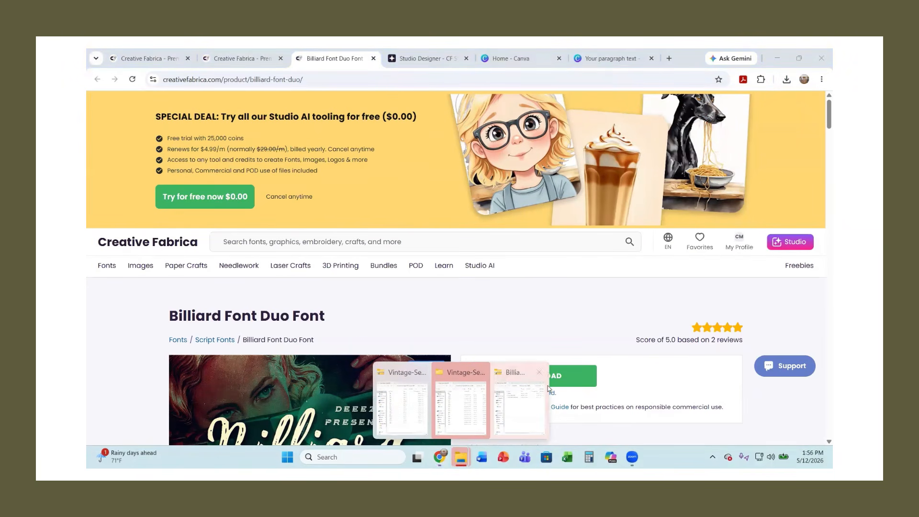
{"action": "left_click", "coordinate": [536, 398]}
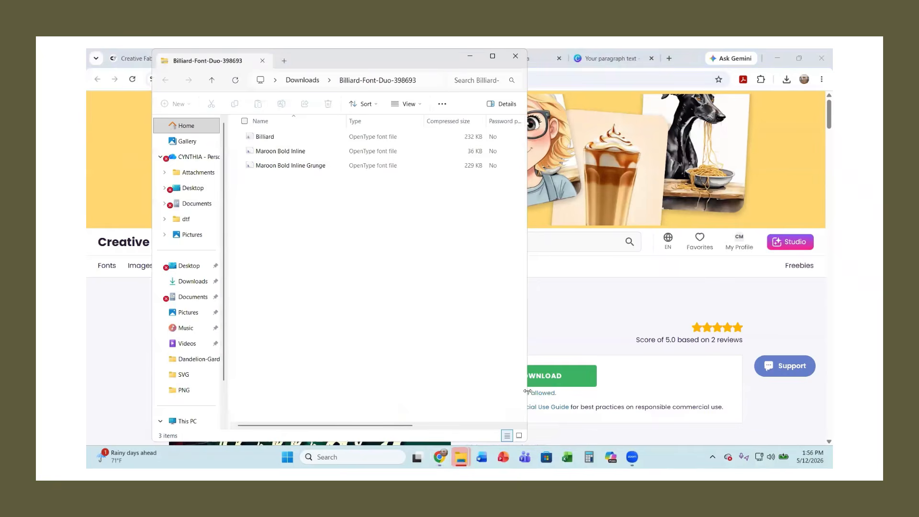
{"action": "left_click", "coordinate": [443, 104]}
{"action": "left_click", "coordinate": [414, 129]}
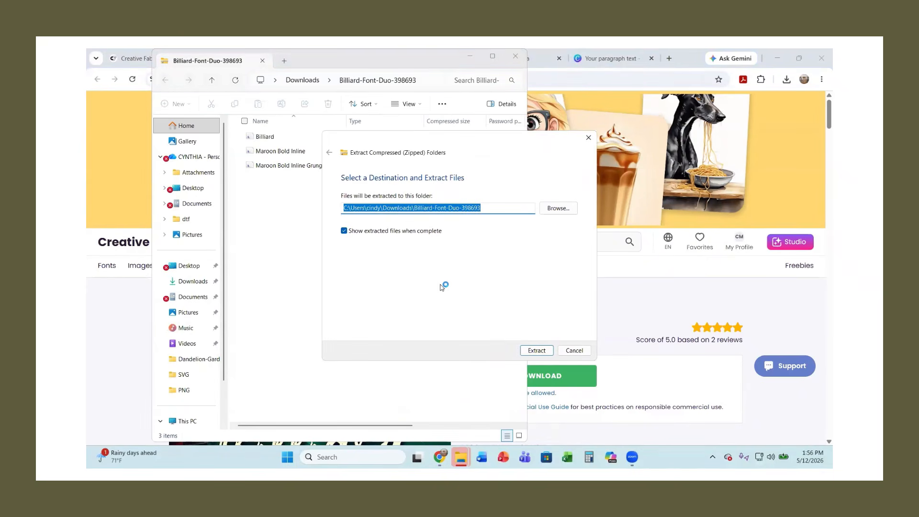
{"action": "left_click", "coordinate": [535, 351]}
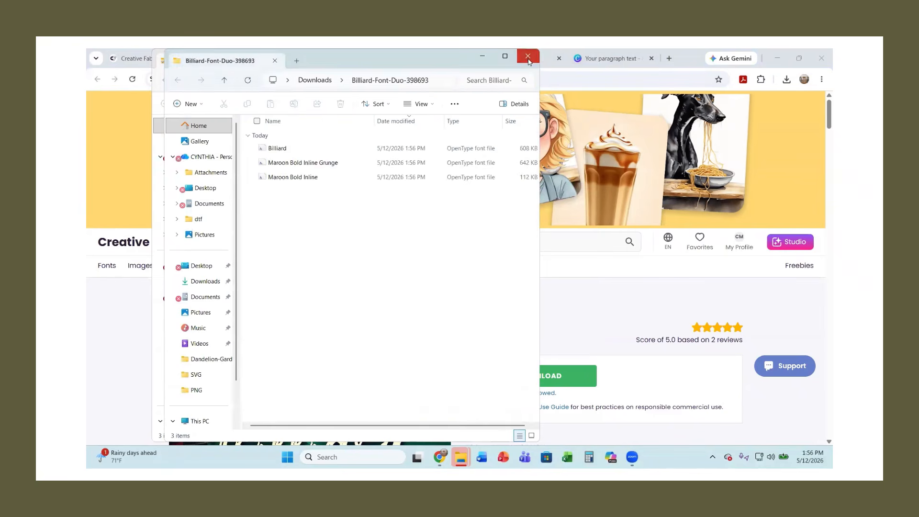
Close both Billiard font folder windows and return to the Canva design with the "Iron on" text.
{"action": "left_click", "coordinate": [528, 56]}
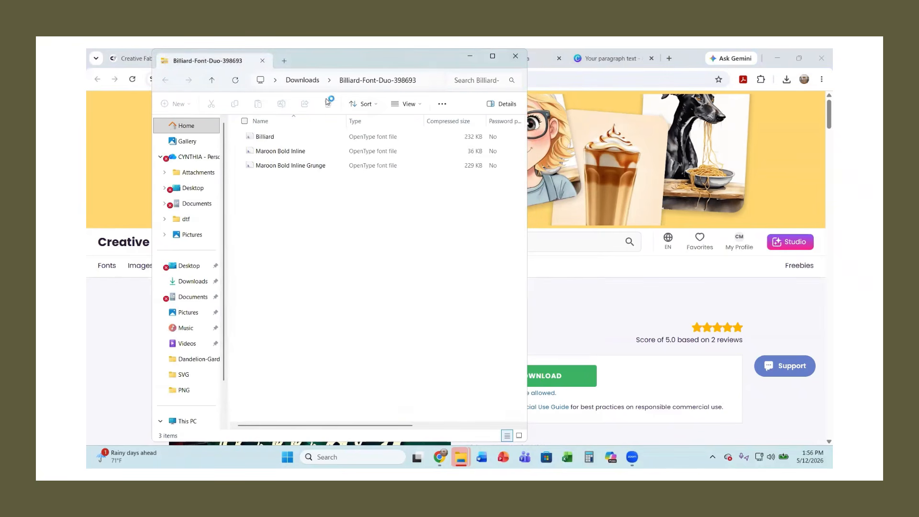
{"action": "left_click", "coordinate": [513, 57]}
{"action": "left_click", "coordinate": [501, 64]}
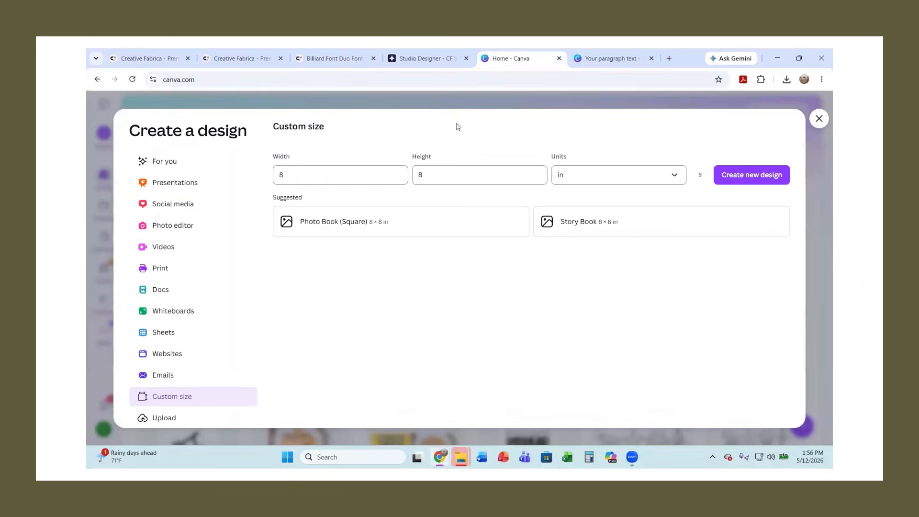
{"action": "left_click", "coordinate": [611, 65]}
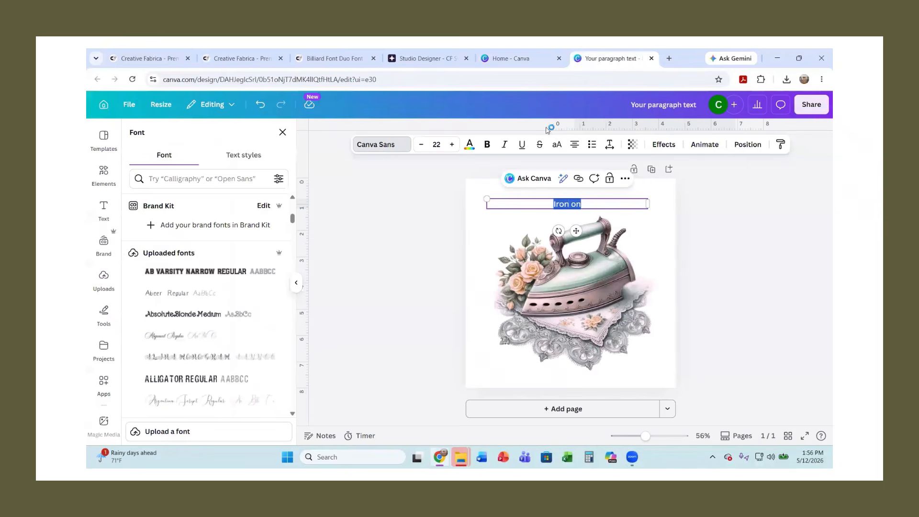
Upload the Billiard font from the extracted Billiard-Font-Duo-398693 folder as a custom font and confirm the right to use it.
{"action": "left_click", "coordinate": [377, 146]}
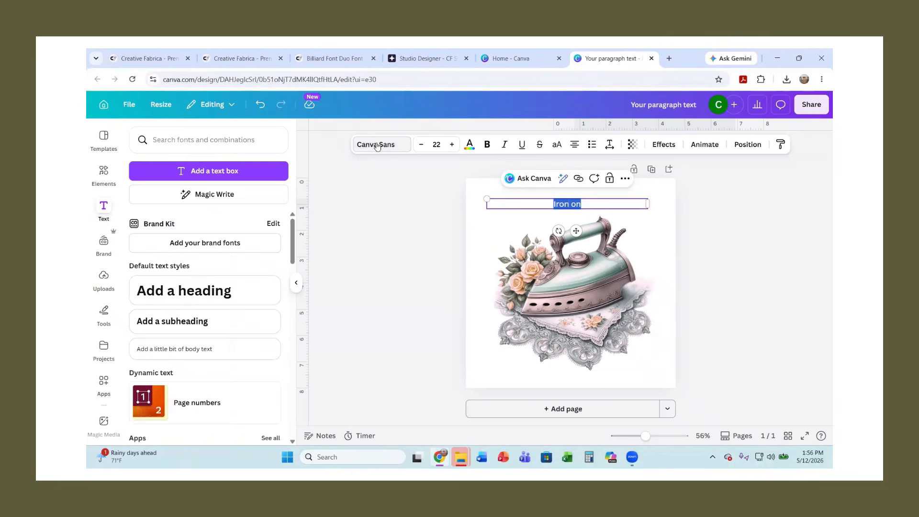
{"action": "left_click", "coordinate": [377, 146]}
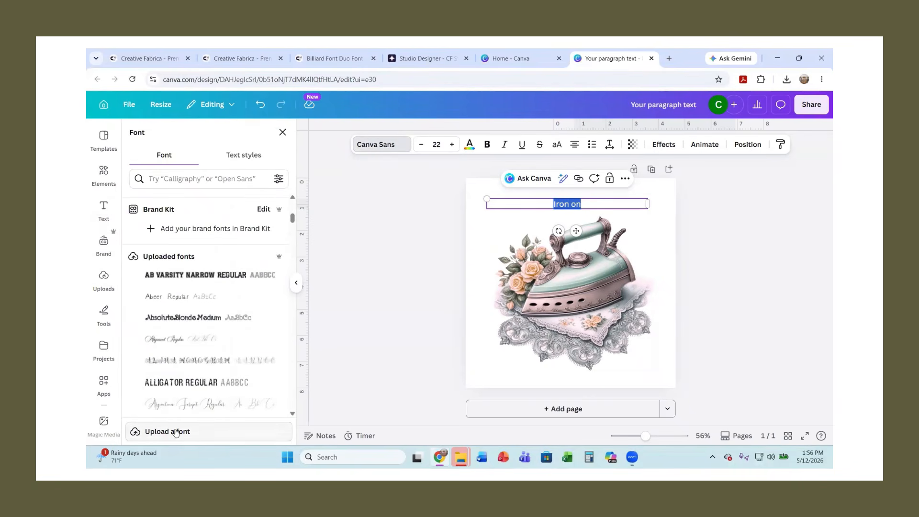
{"action": "left_click", "coordinate": [154, 432]}
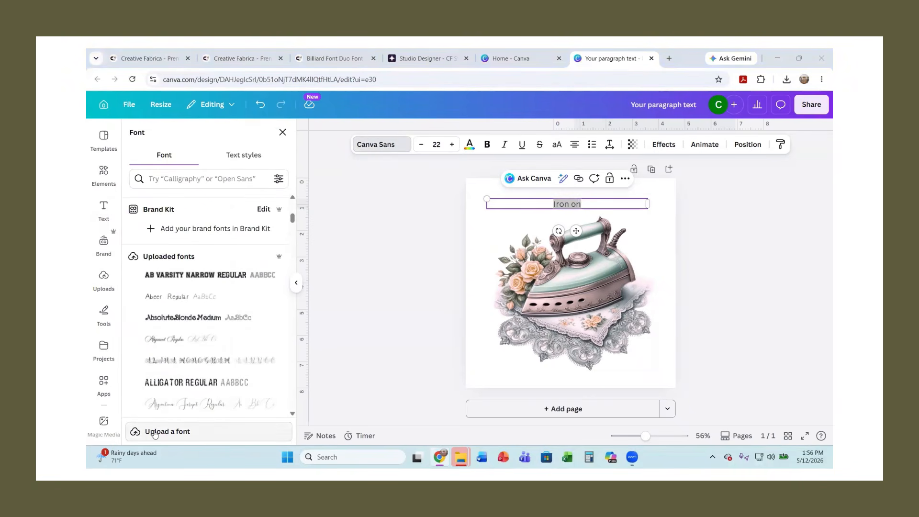
{"action": "left_click", "coordinate": [126, 236]}
{"action": "double_click", "coordinate": [230, 201]}
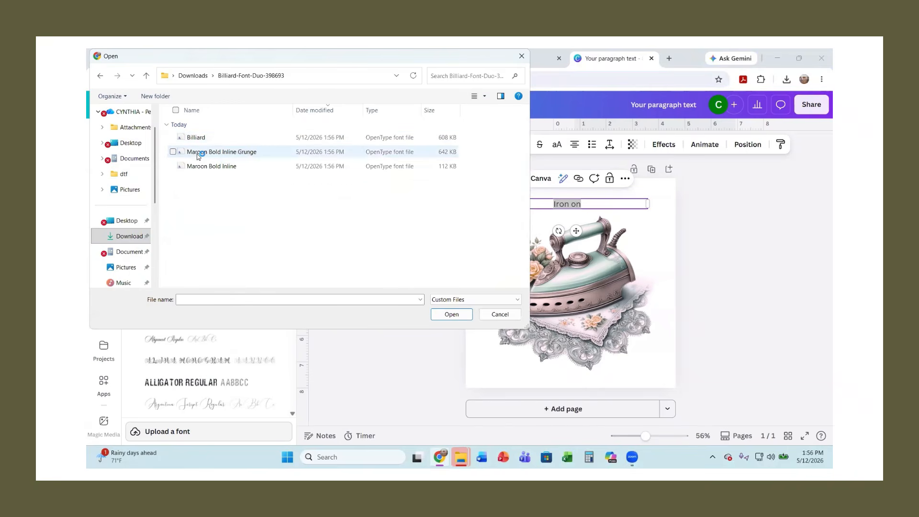
{"action": "left_click", "coordinate": [225, 139]}
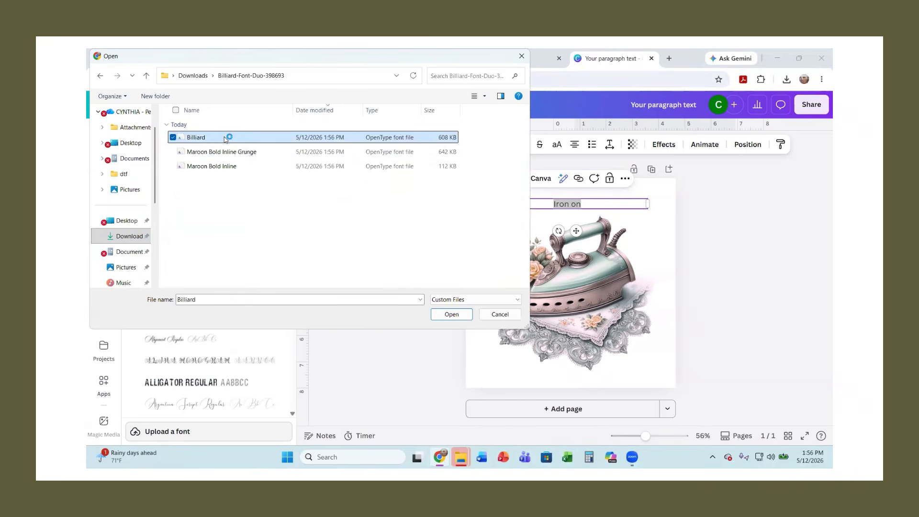
{"action": "left_click", "coordinate": [448, 314]}
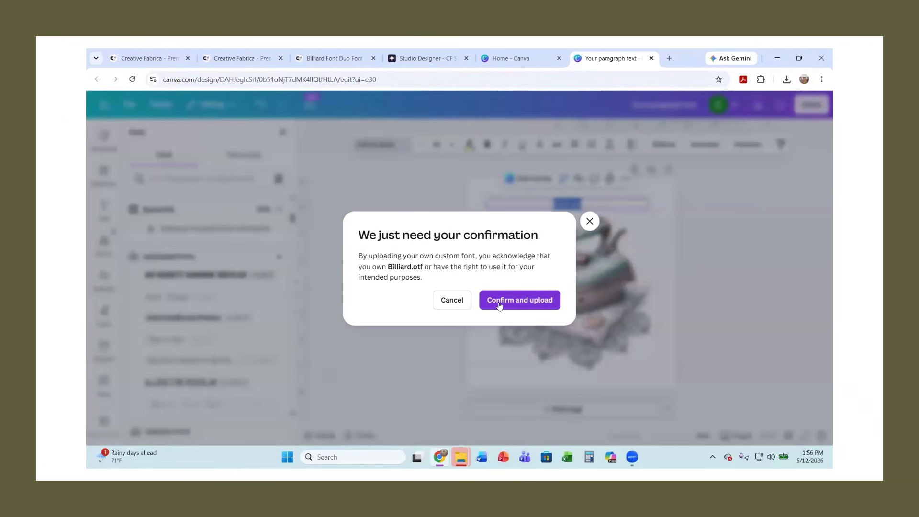
{"action": "left_click", "coordinate": [499, 305]}
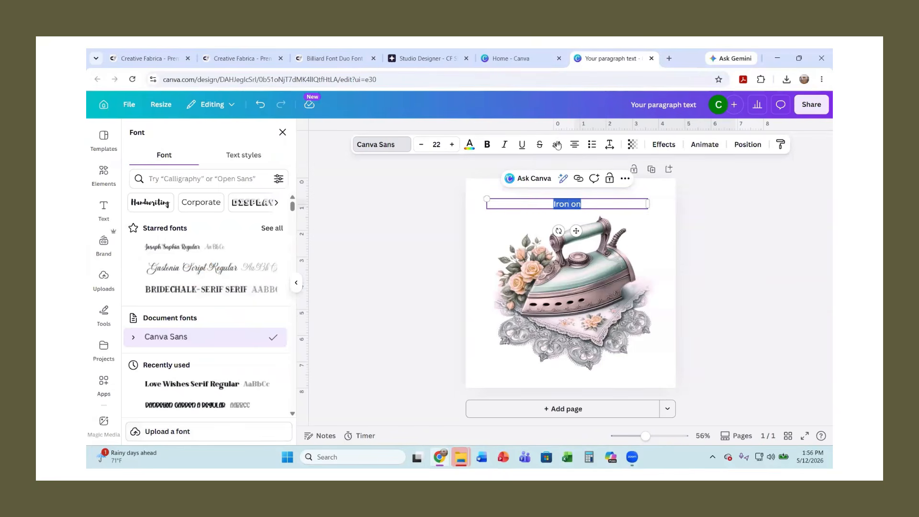
Apply the uploaded Billiard Regular font to the "Iron on" text.
{"action": "scroll", "coordinate": [199, 357], "scroll_direction": "down", "scroll_amount": 5}
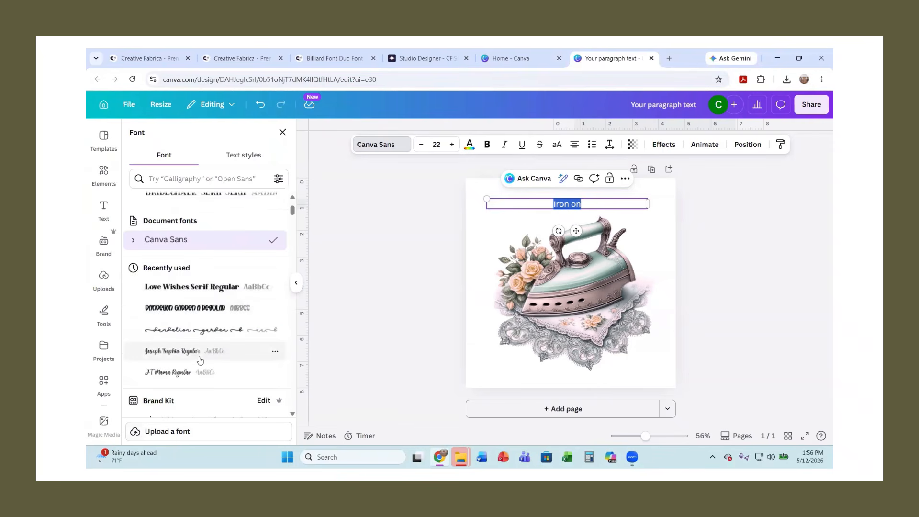
{"action": "scroll", "coordinate": [199, 356], "scroll_direction": "down", "scroll_amount": 10}
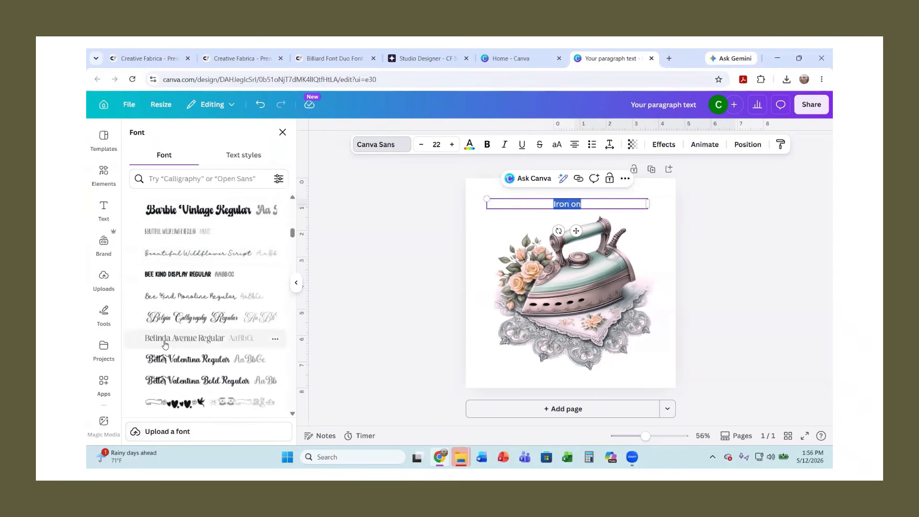
{"action": "scroll", "coordinate": [165, 345], "scroll_direction": "down", "scroll_amount": 2}
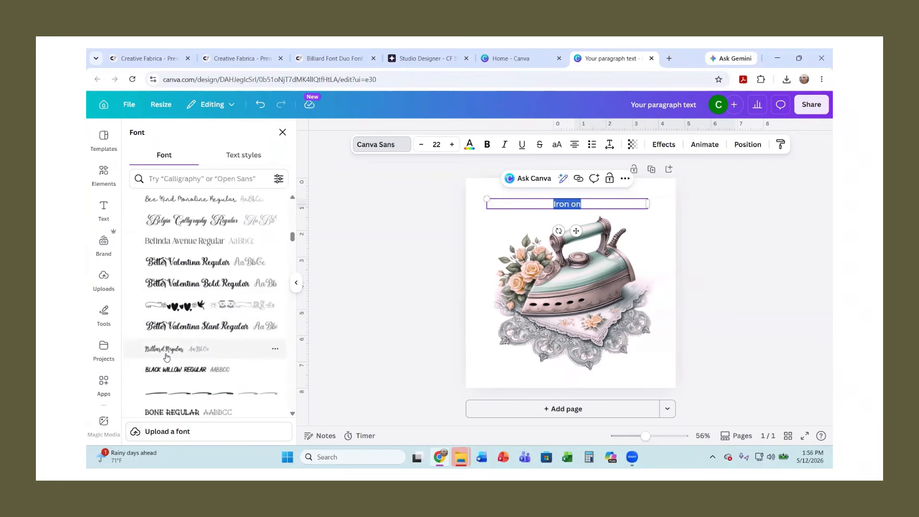
{"action": "left_click", "coordinate": [167, 353]}
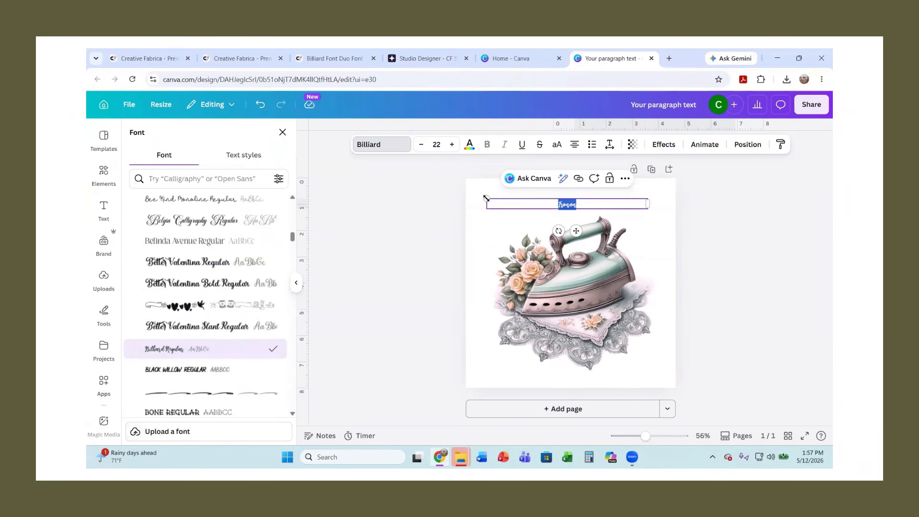
Enlarge the "Iron on" text box until the font size is 81.6.
{"action": "left_click_drag", "start_coordinate": [486, 197], "coordinate": [339, 190]}
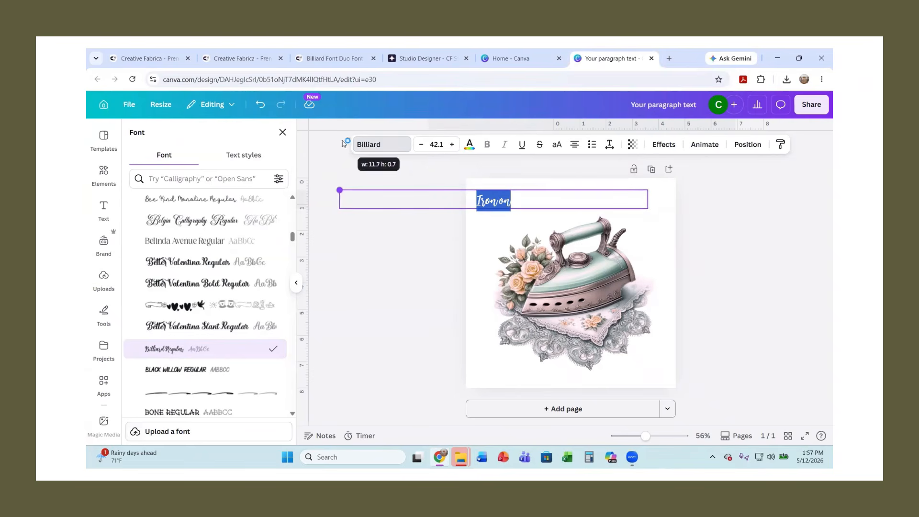
{"action": "left_click", "coordinate": [452, 145]}
{"action": "left_click", "coordinate": [453, 145]}
{"action": "left_click", "coordinate": [452, 144]}
{"action": "left_click", "coordinate": [452, 145]}
{"action": "left_click", "coordinate": [452, 144]}
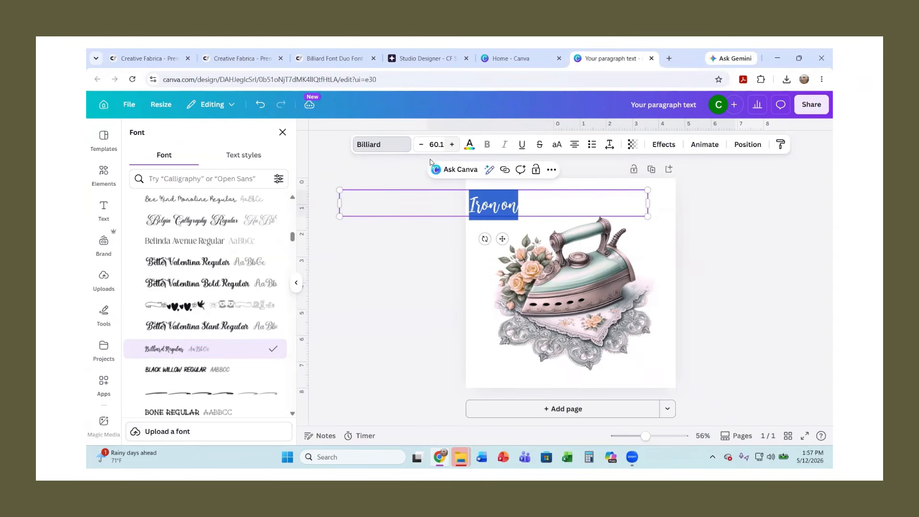
{"action": "double_click", "coordinate": [522, 207]}
{"action": "left_click_drag", "start_coordinate": [648, 216], "coordinate": [758, 281]}
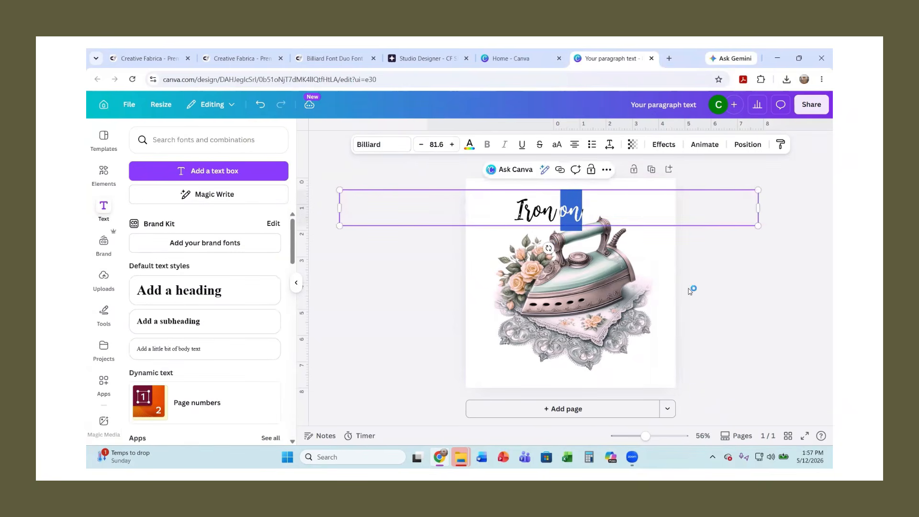
{"action": "left_click", "coordinate": [689, 289]}
Recolour the whole "Iron on" text with the dark charcoal from the iron clipart's photo colours.
{"action": "left_click", "coordinate": [581, 211]}
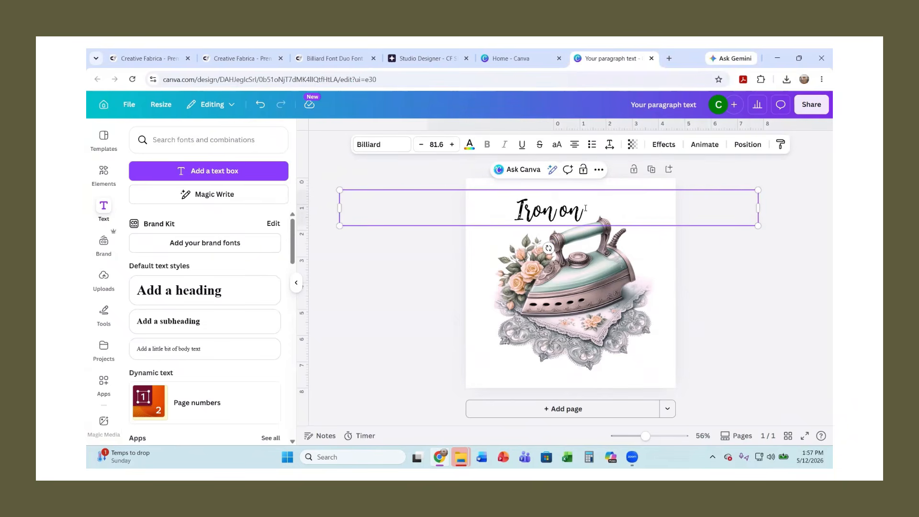
{"action": "mouse_move", "coordinate": [586, 208]}
{"action": "left_mouse_down"}
{"action": "mouse_move", "coordinate": [526, 204]}
{"action": "mouse_move", "coordinate": [589, 204]}
{"action": "left_mouse_up"}
{"action": "triple_click", "coordinate": [555, 208]}
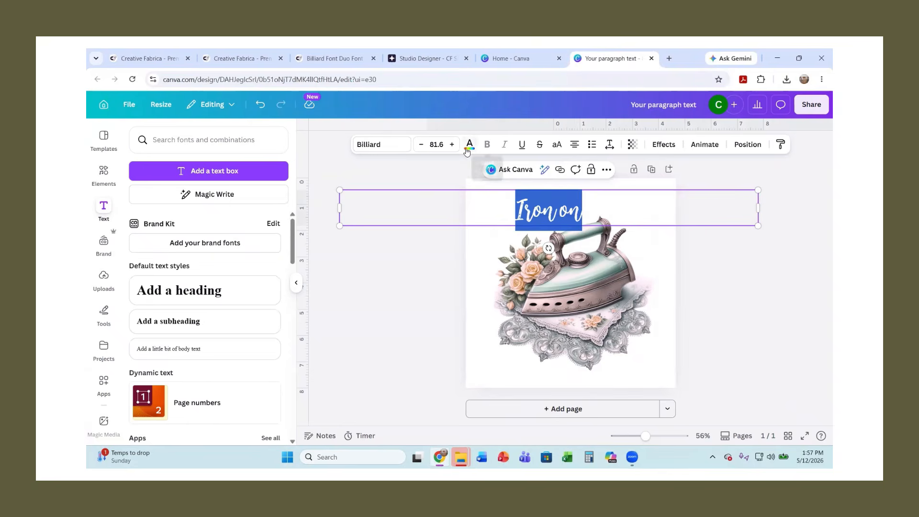
{"action": "left_click", "coordinate": [469, 144]}
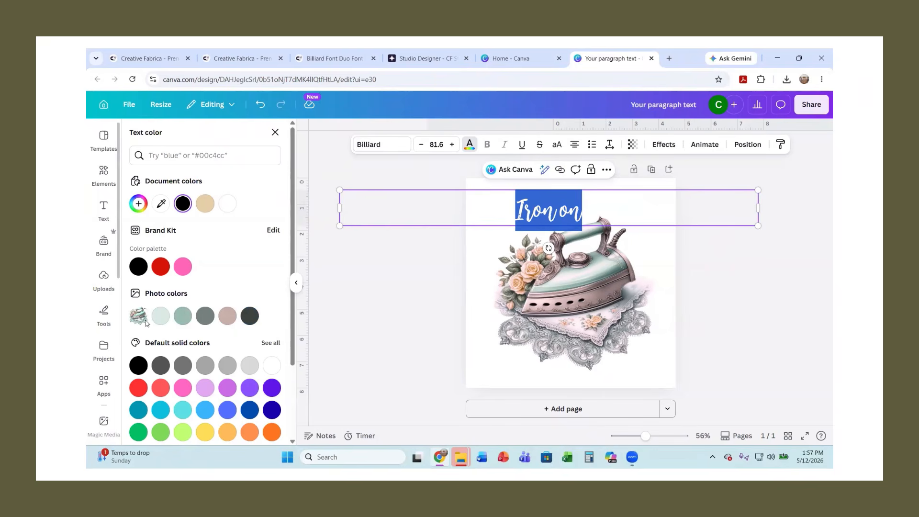
{"action": "left_click", "coordinate": [249, 318]}
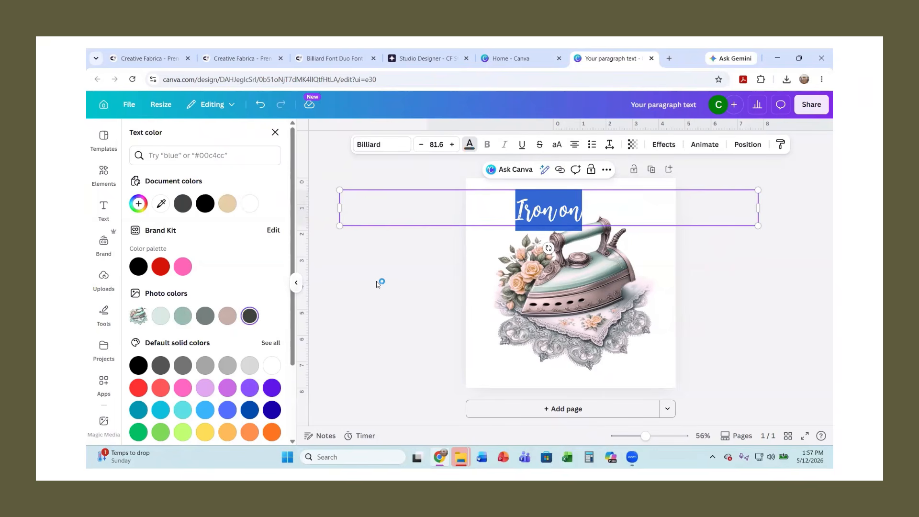
{"action": "key", "text": "Escape"}
{"action": "left_click", "coordinate": [662, 280]}
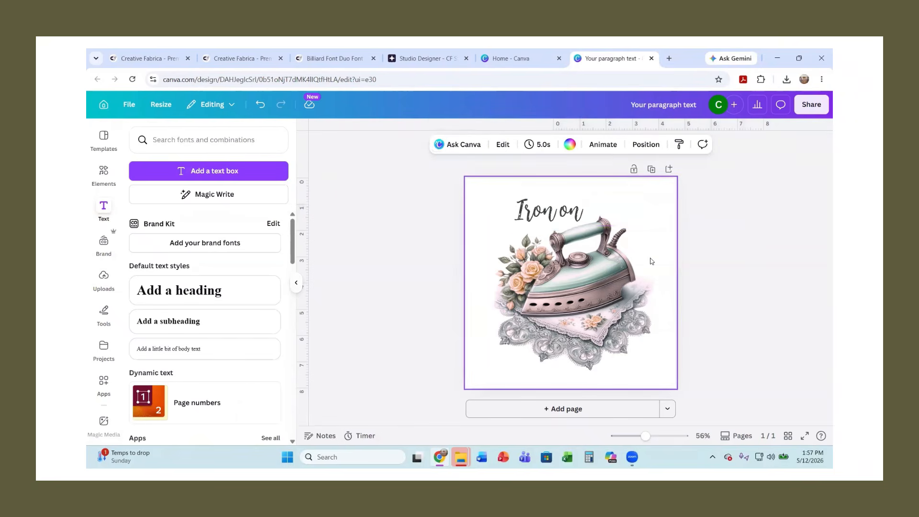
Recolour the "Iron on" text with the medium sage green from the iron clipart's photo colours.
{"action": "left_click", "coordinate": [580, 218]}
{"action": "left_click_drag", "start_coordinate": [592, 214], "coordinate": [514, 214]}
{"action": "left_click", "coordinate": [470, 144]}
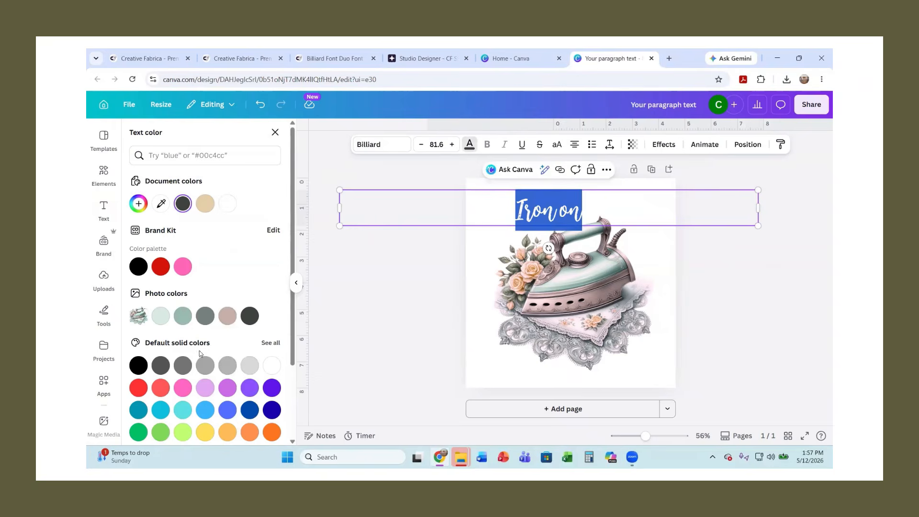
{"action": "left_click", "coordinate": [183, 316]}
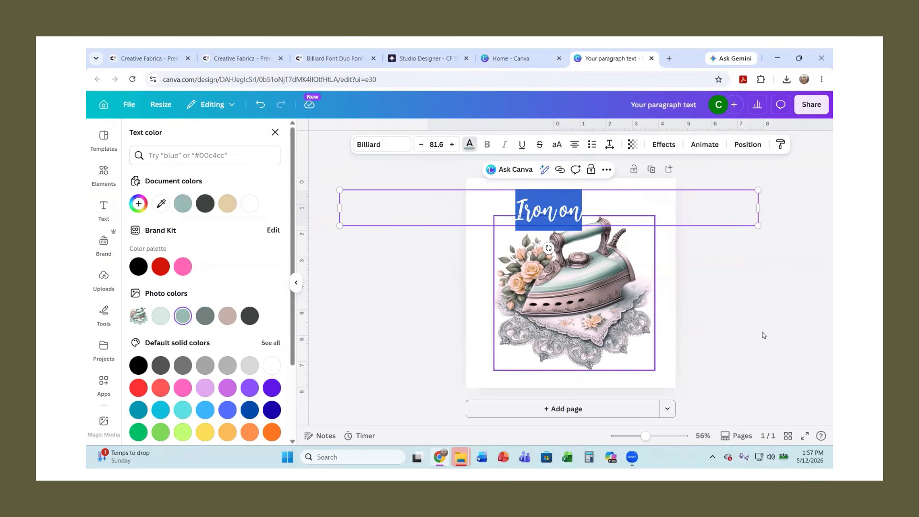
{"action": "left_click", "coordinate": [728, 338]}
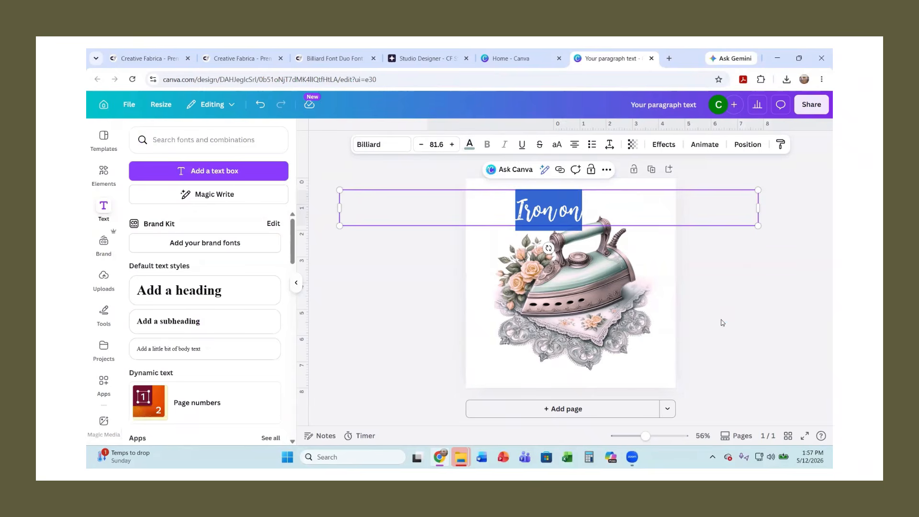
{"action": "left_click", "coordinate": [722, 320]}
Apply the Curve effect to the "Iron on" text with a curve of 58 and shift the text slightly up and right.
{"action": "left_click", "coordinate": [588, 212]}
{"action": "left_click", "coordinate": [587, 213]}
{"action": "key", "text": "ctrl+a"}
{"action": "left_click", "coordinate": [660, 145]}
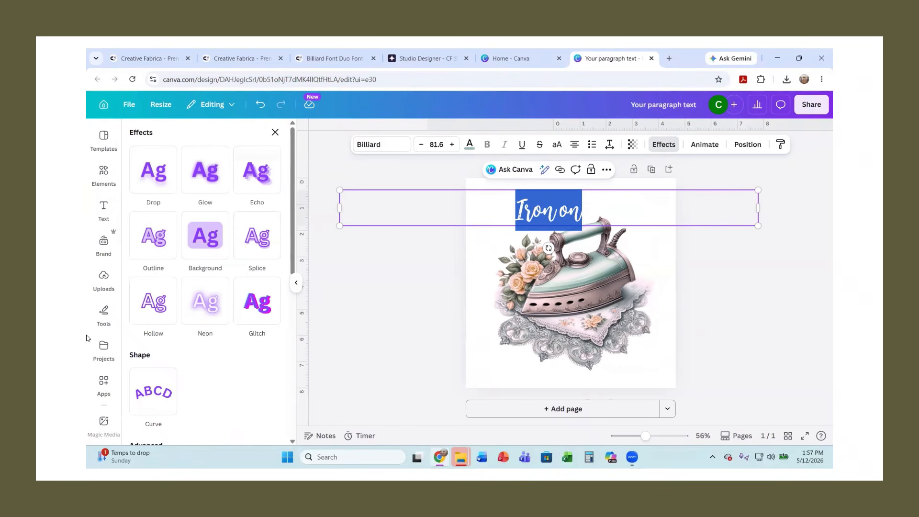
{"action": "left_click", "coordinate": [138, 393]}
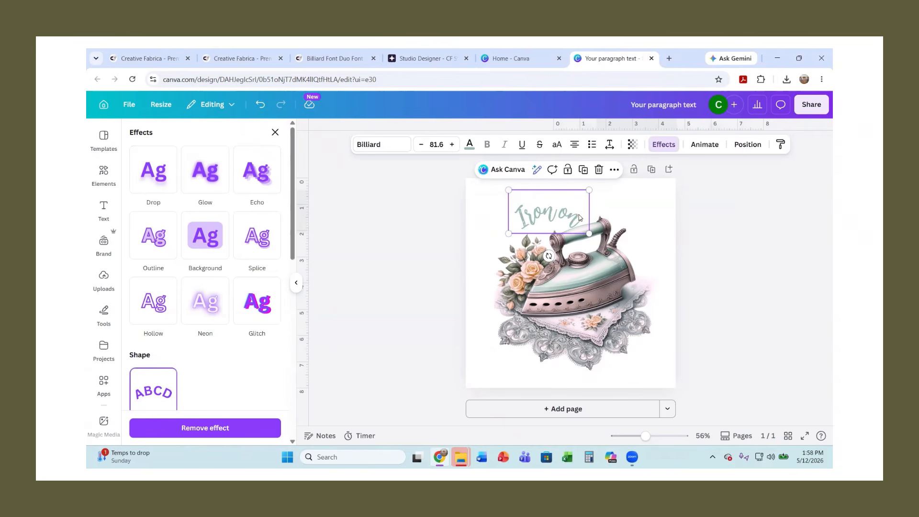
{"action": "scroll", "coordinate": [218, 369], "scroll_direction": "down", "scroll_amount": 2}
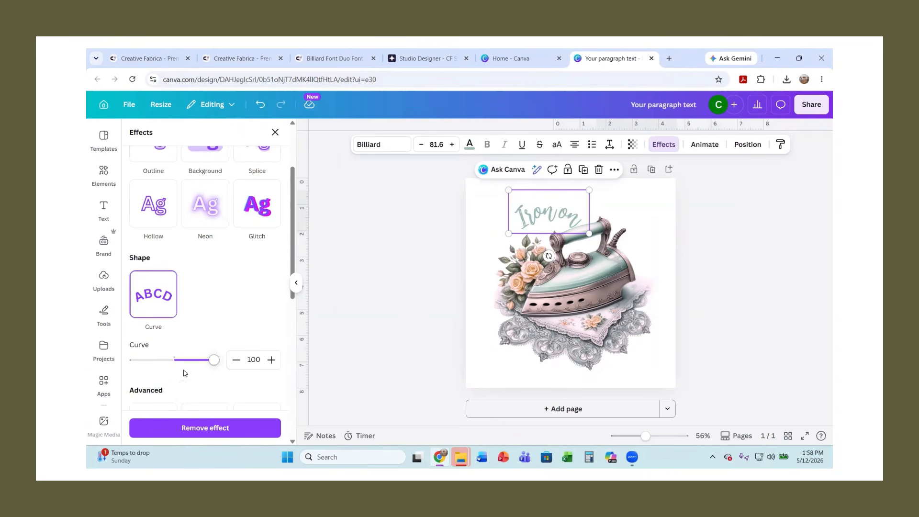
{"action": "left_click_drag", "start_coordinate": [214, 364], "coordinate": [199, 355]}
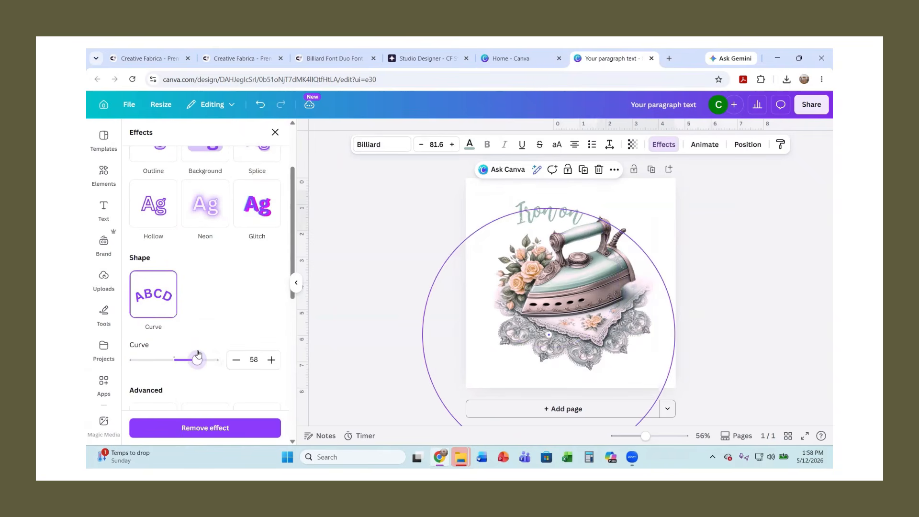
{"action": "left_click", "coordinate": [545, 210]}
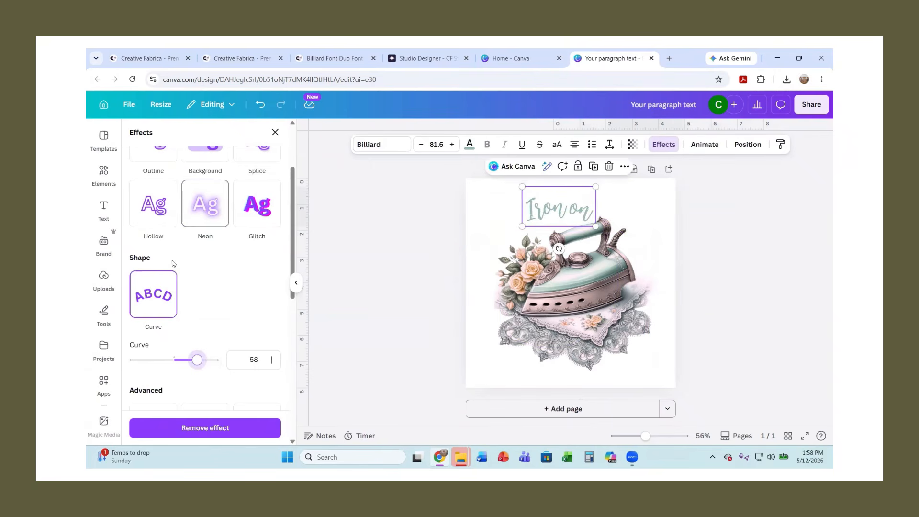
Add an Outline effect to the "Iron on" text and colour it with the document's beige.
{"action": "scroll", "coordinate": [155, 223], "scroll_direction": "up", "scroll_amount": 2}
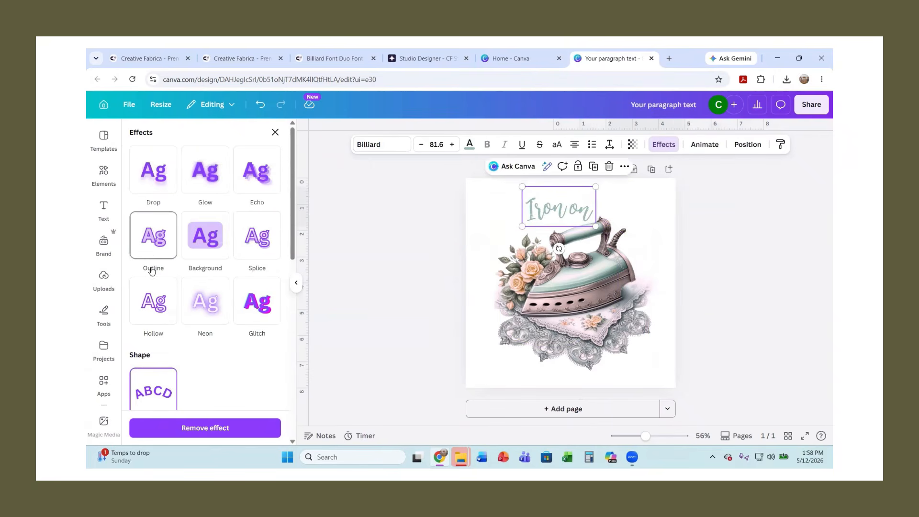
{"action": "left_click", "coordinate": [153, 246]}
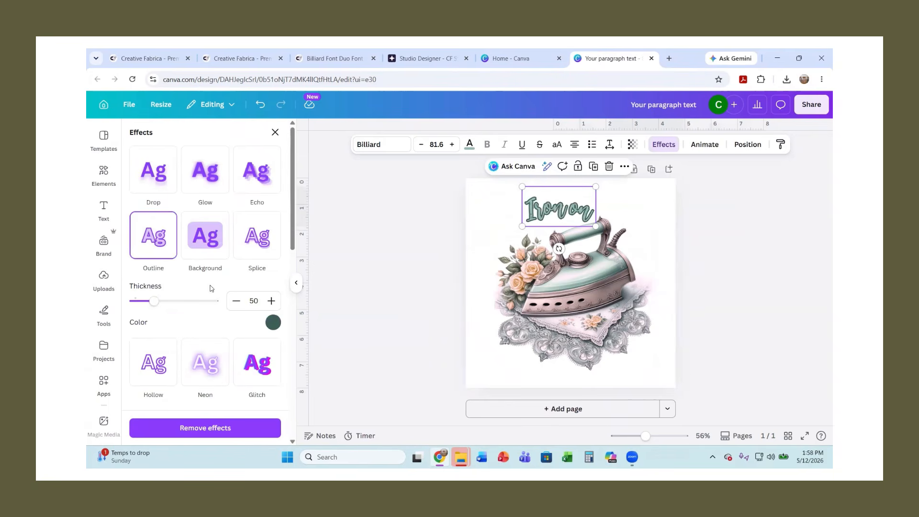
{"action": "left_click", "coordinate": [272, 323]}
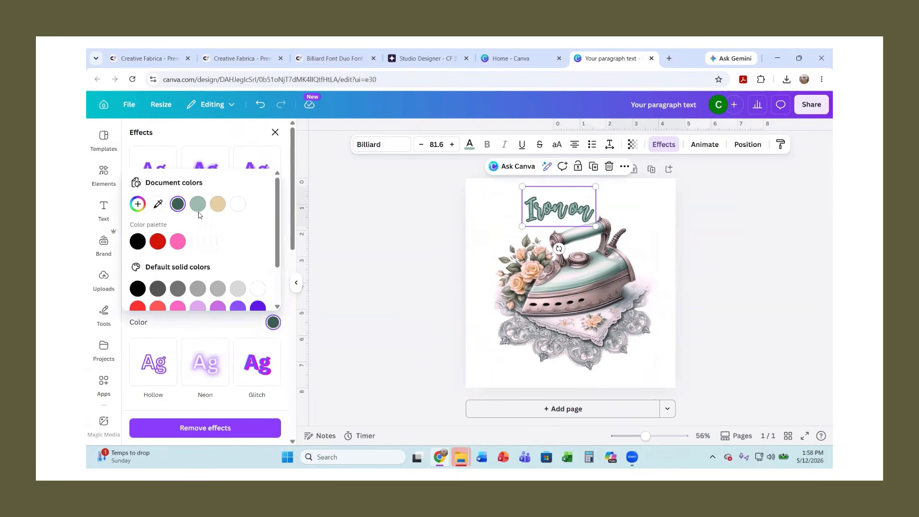
{"action": "left_click", "coordinate": [218, 204]}
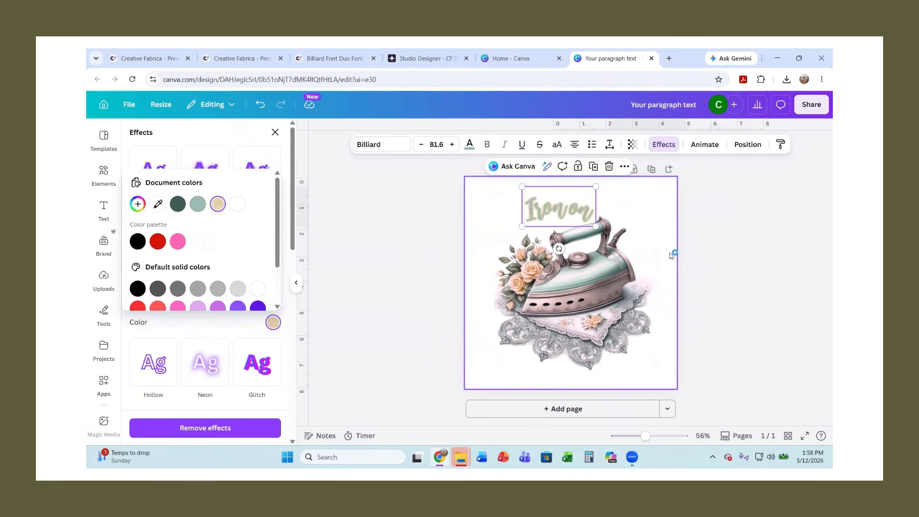
{"action": "left_click", "coordinate": [697, 265]}
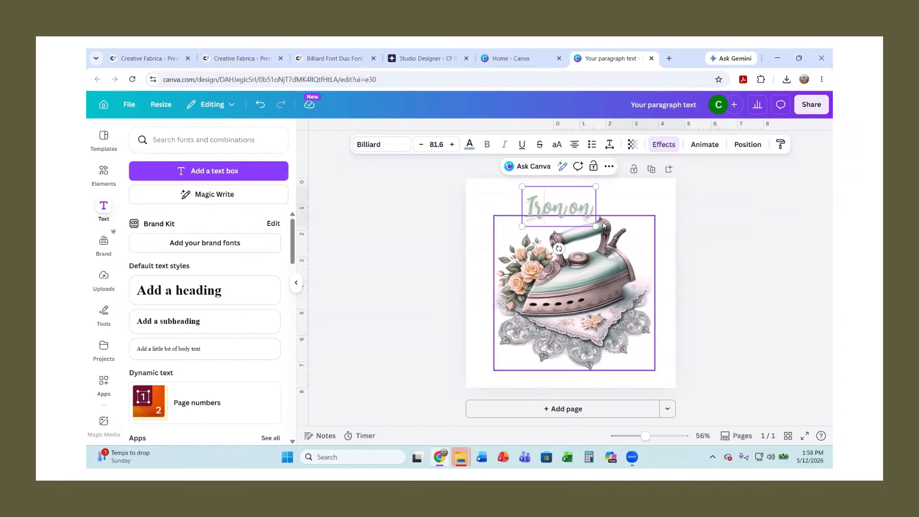
Enlarge the "Iron on" text to size 112 and move it to the page's upper-left area, clear of the iron's handle.
{"action": "left_click_drag", "start_coordinate": [600, 236], "coordinate": [628, 252]}
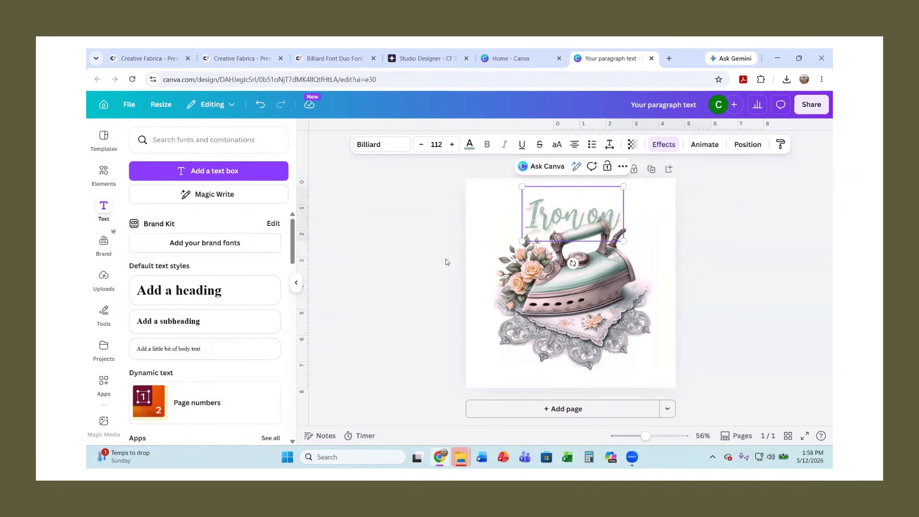
{"action": "left_click", "coordinate": [766, 302]}
{"action": "left_click_drag", "start_coordinate": [523, 228], "coordinate": [501, 223]}
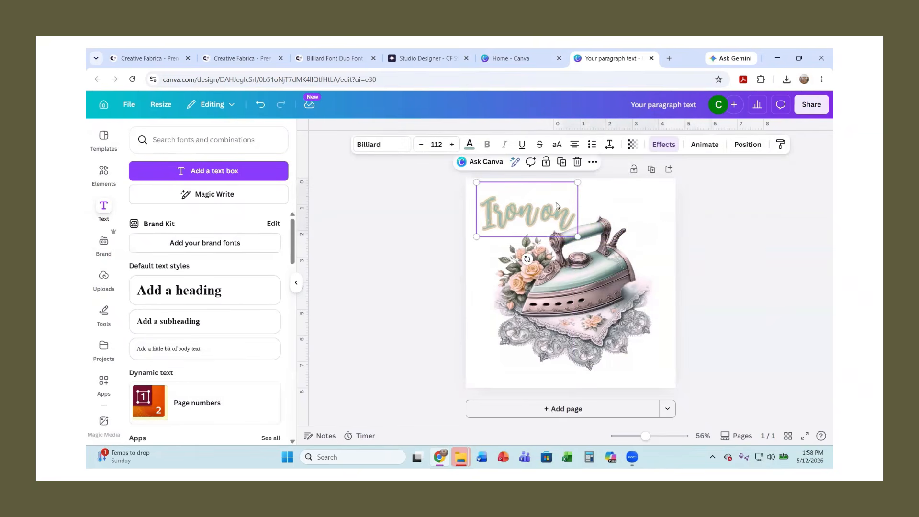
Change the outline colour of the "Iron on" text to the default solid yellow.
{"action": "left_click", "coordinate": [665, 144]}
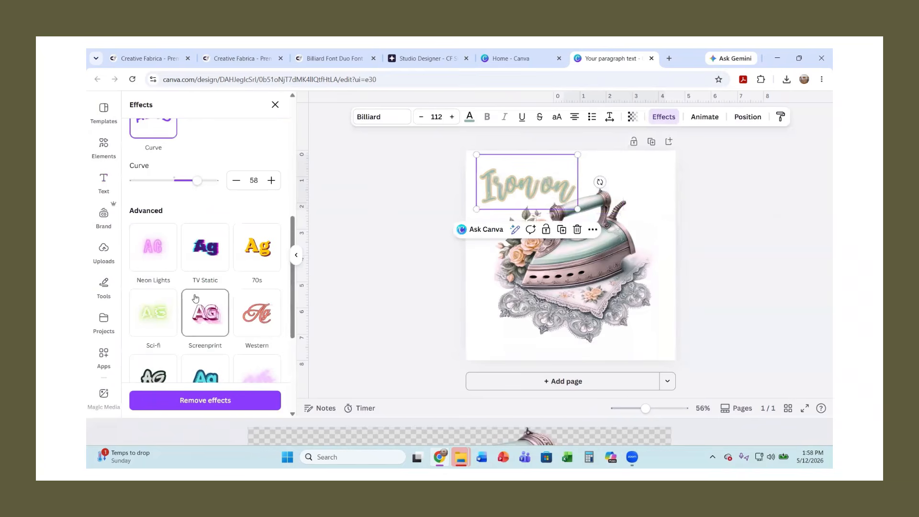
{"action": "scroll", "coordinate": [206, 246], "scroll_direction": "up", "scroll_amount": 5}
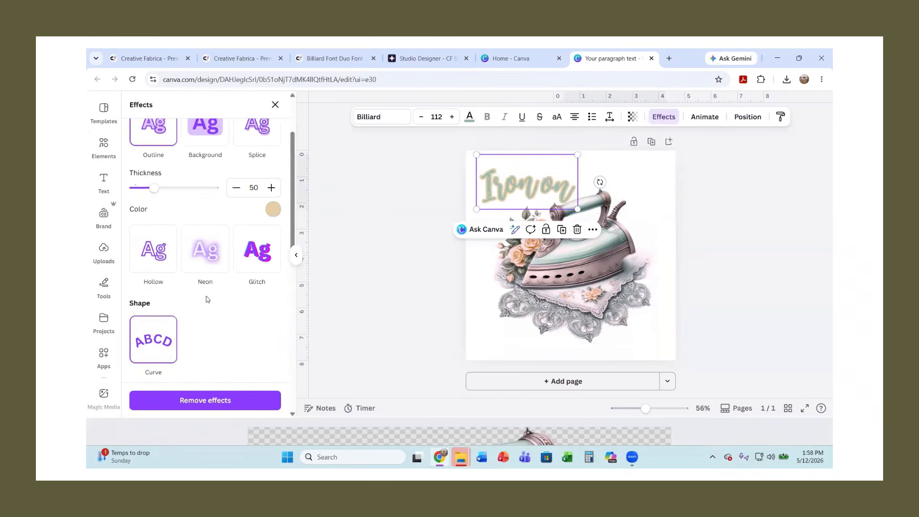
{"action": "left_click", "coordinate": [274, 276]}
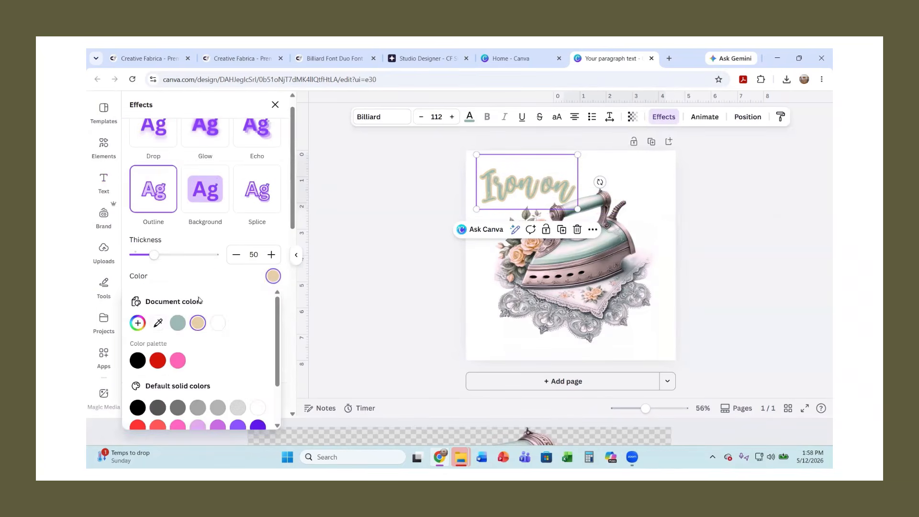
{"action": "scroll", "coordinate": [181, 385], "scroll_direction": "down", "scroll_amount": 2}
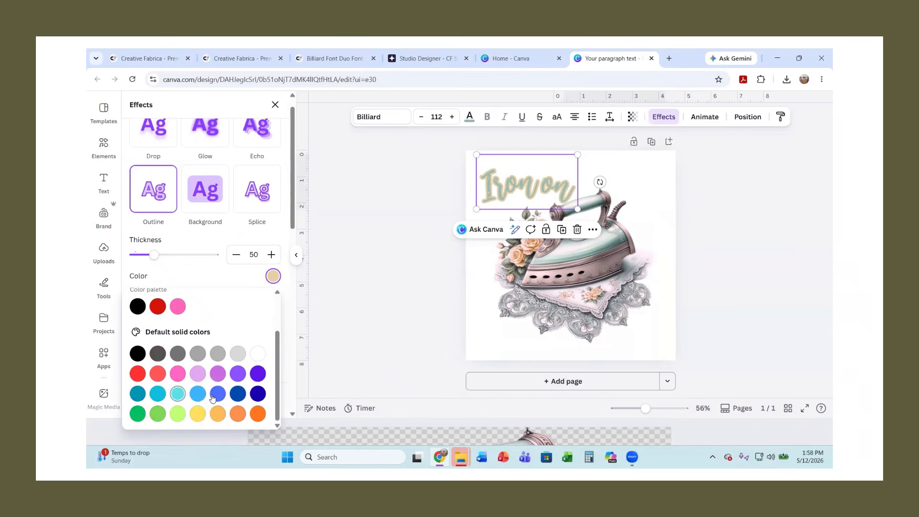
{"action": "left_click", "coordinate": [197, 413]}
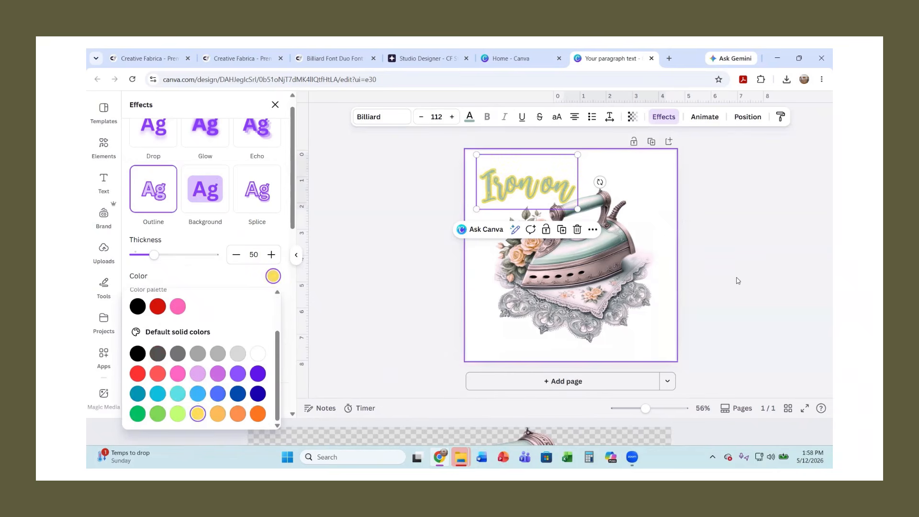
{"action": "left_click", "coordinate": [721, 264]}
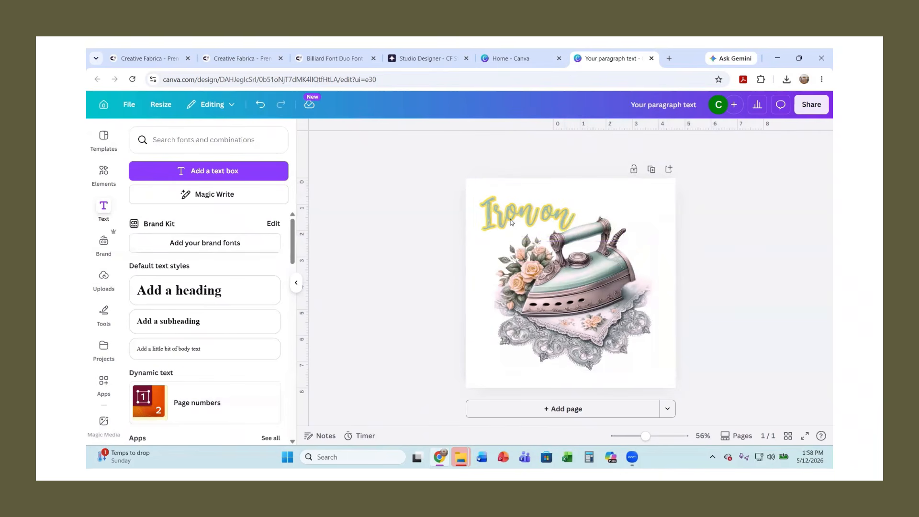
Delete the "Iron on" text and move the iron clipart into the page's upper-right area.
{"action": "left_click", "coordinate": [549, 220]}
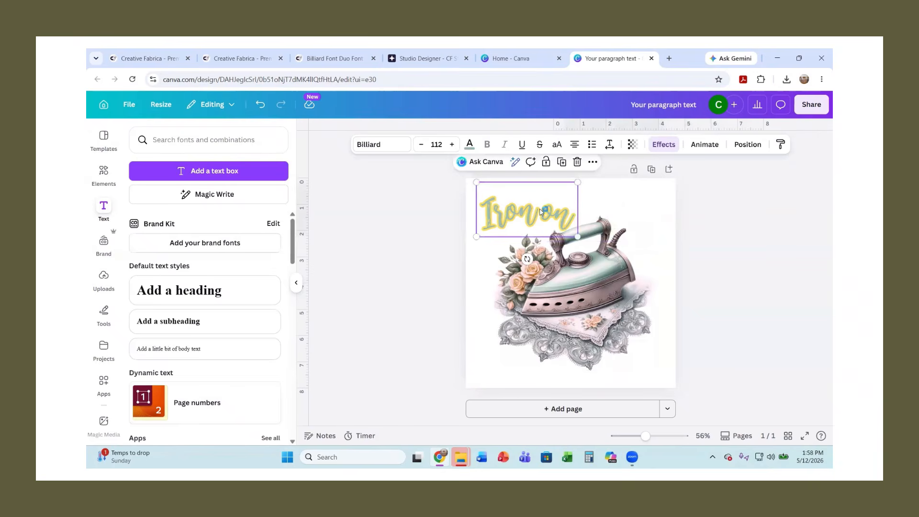
{"action": "key", "text": "Delete"}
{"action": "left_click_drag", "start_coordinate": [585, 300], "coordinate": [599, 269]}
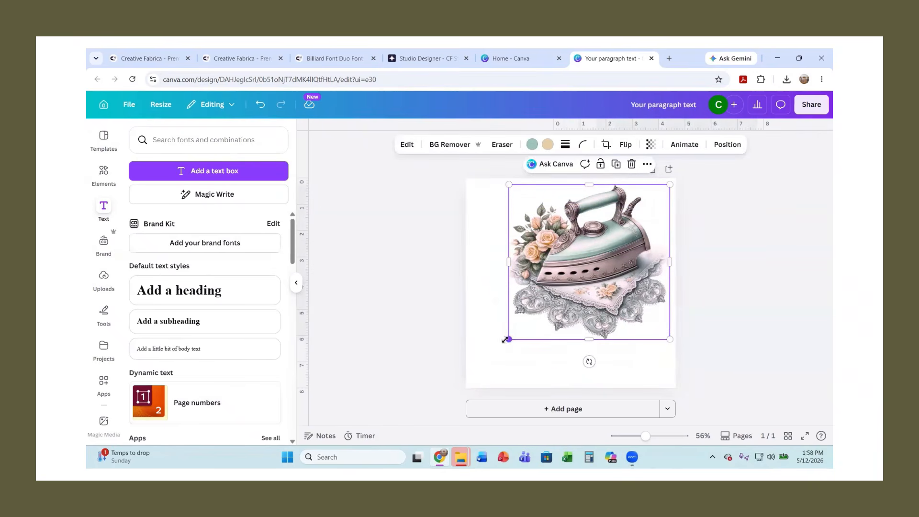
Enlarge the iron clipart to nearly fill page 1 and centre it on the page.
{"action": "left_click_drag", "start_coordinate": [492, 360], "coordinate": [476, 376]}
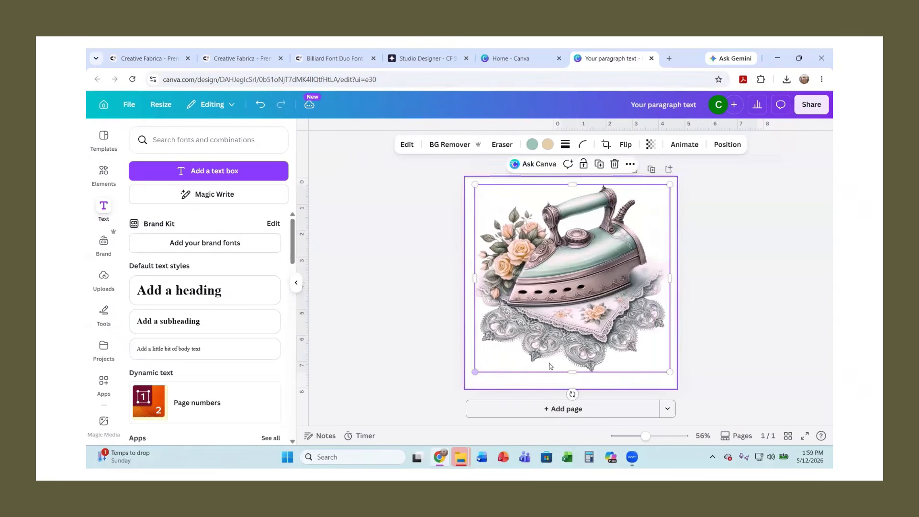
{"action": "left_click_drag", "start_coordinate": [574, 310], "coordinate": [566, 338]}
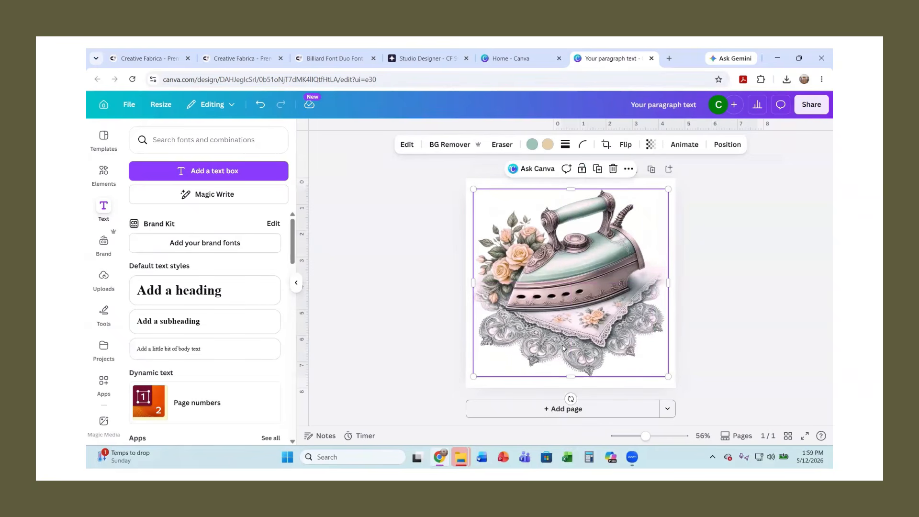
Add a second page with the uploaded teal iron and pink roses image, and compare it with the iron on page 1.
{"action": "left_click", "coordinate": [554, 410]}
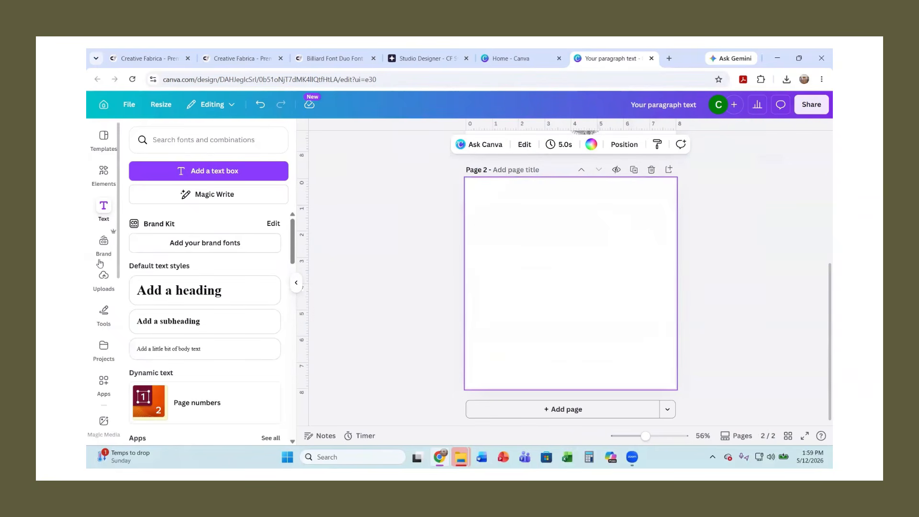
{"action": "left_click", "coordinate": [105, 277]}
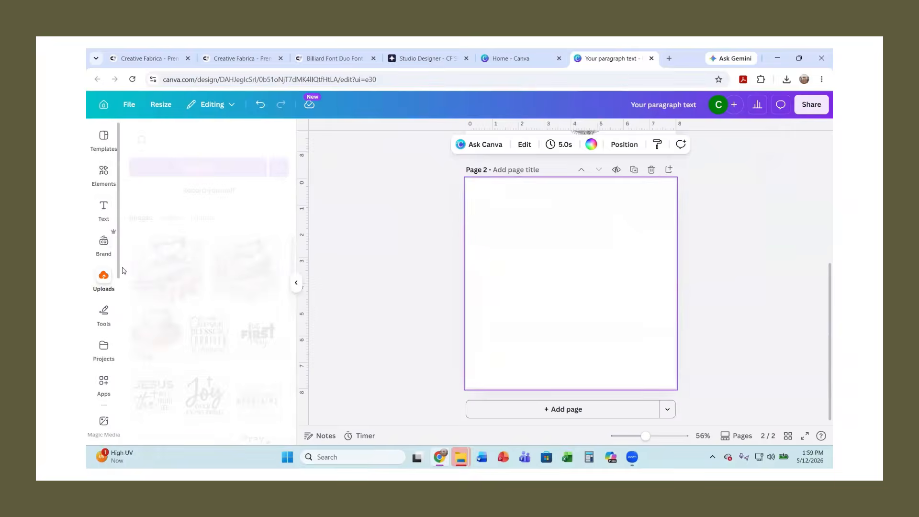
{"action": "left_click", "coordinate": [266, 263]}
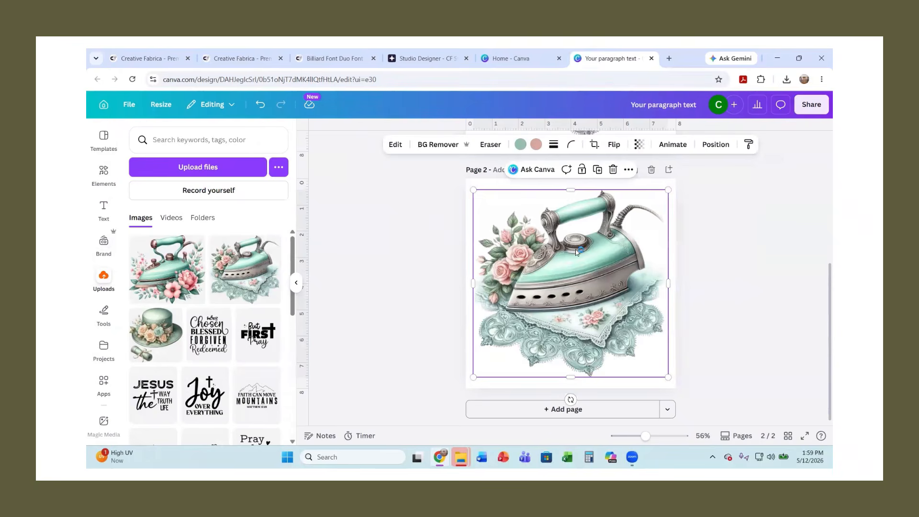
{"action": "scroll", "coordinate": [742, 309], "scroll_direction": "up", "scroll_amount": 5}
{"action": "scroll", "coordinate": [742, 309], "scroll_direction": "down", "scroll_amount": 4}
{"action": "scroll", "coordinate": [742, 306], "scroll_direction": "down", "scroll_amount": 1}
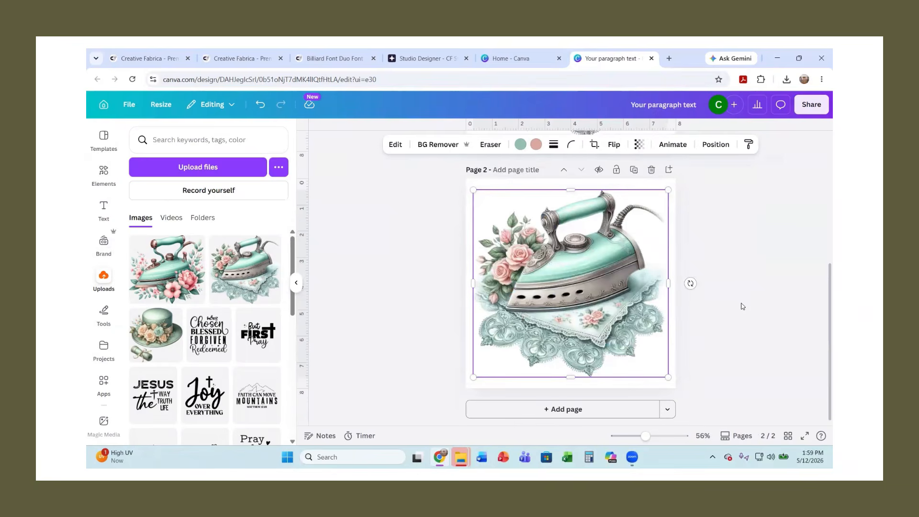
{"action": "scroll", "coordinate": [743, 306], "scroll_direction": "up", "scroll_amount": 4}
{"action": "scroll", "coordinate": [742, 307], "scroll_direction": "up", "scroll_amount": 1}
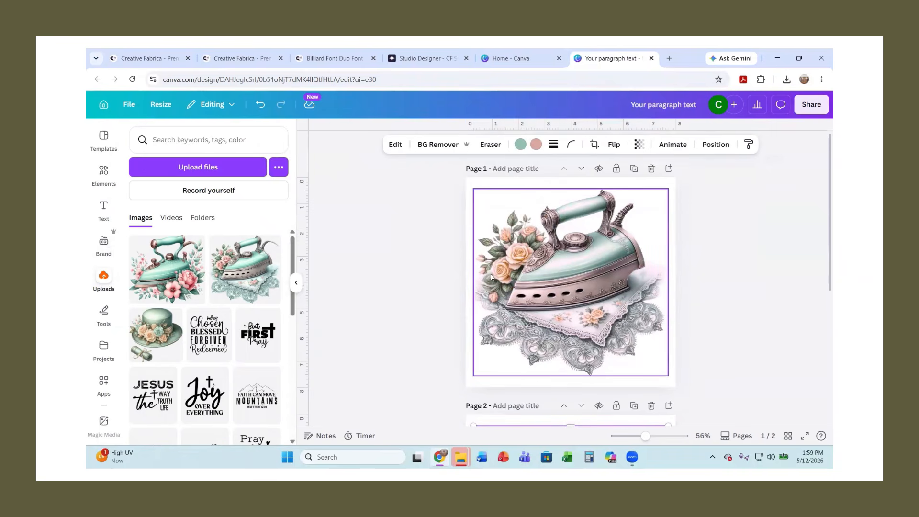
{"action": "scroll", "coordinate": [618, 323], "scroll_direction": "down", "scroll_amount": 5}
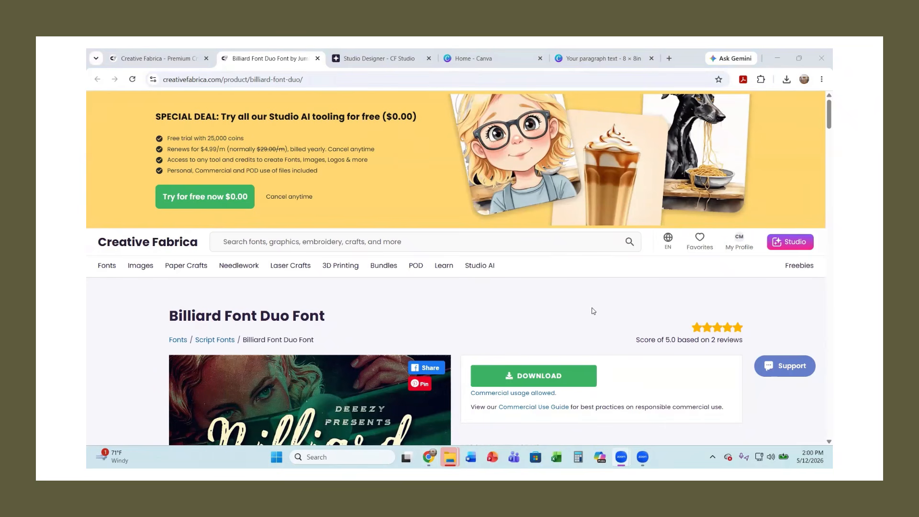
Switch to Creative Fabrica, go to its home page and open the account's own crafter profile.
{"action": "left_click", "coordinate": [134, 239]}
{"action": "scroll", "coordinate": [137, 205], "scroll_direction": "down", "scroll_amount": 2}
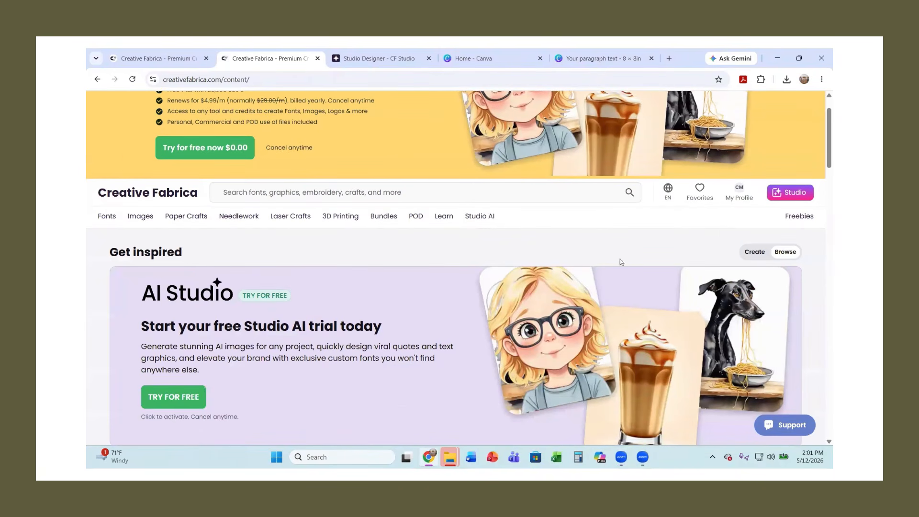
{"action": "left_click", "coordinate": [744, 190]}
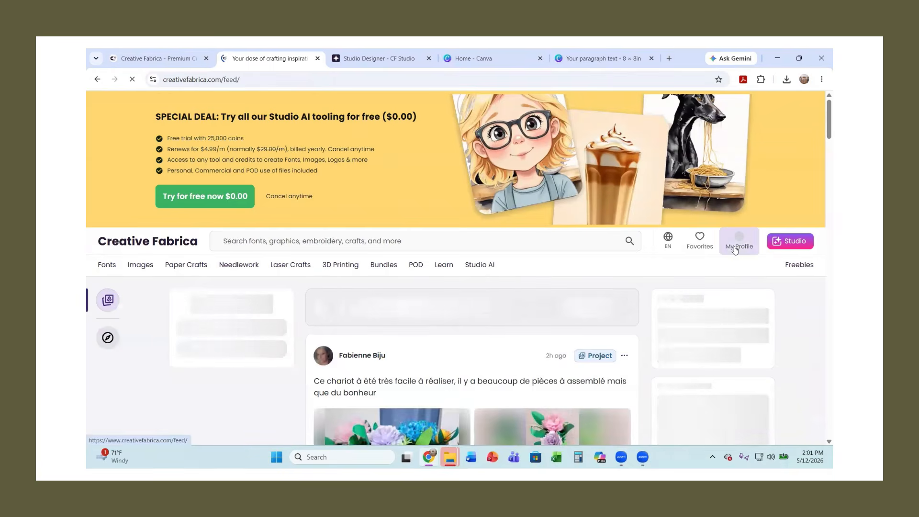
{"action": "mouse_move", "coordinate": [735, 249]}
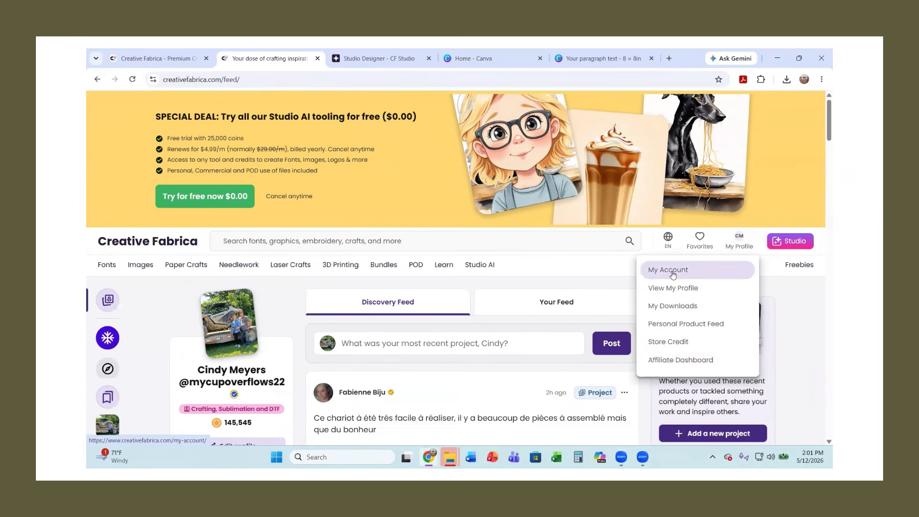
{"action": "left_click", "coordinate": [673, 293]}
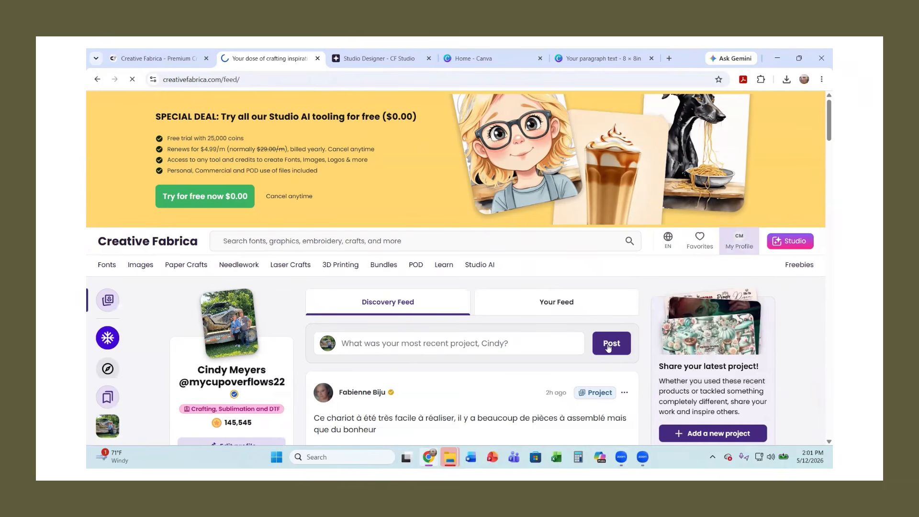
Look through the profile's project posts, including the fridge magnets post and its linked Christian Bible Verse SVG bundle.
{"action": "scroll", "coordinate": [428, 352], "scroll_direction": "down", "scroll_amount": 5}
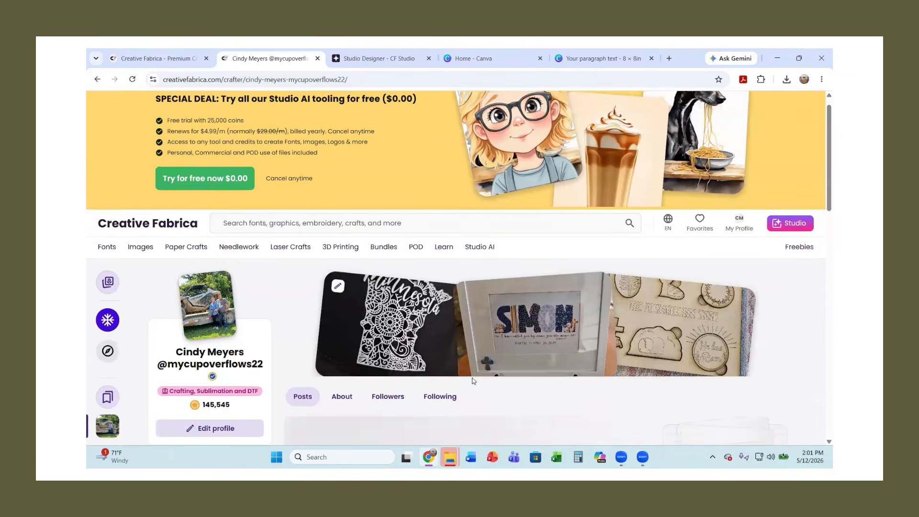
{"action": "scroll", "coordinate": [475, 371], "scroll_direction": "down", "scroll_amount": 12}
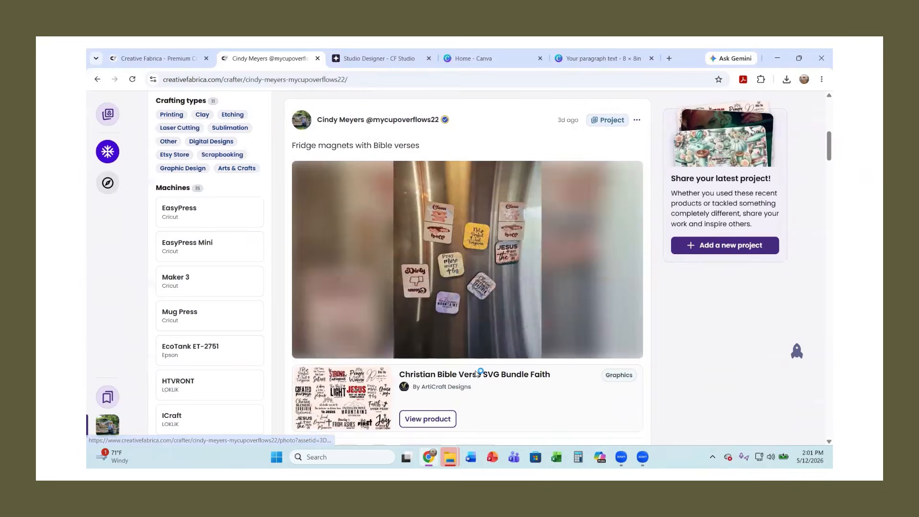
{"action": "scroll", "coordinate": [463, 391], "scroll_direction": "down", "scroll_amount": 5}
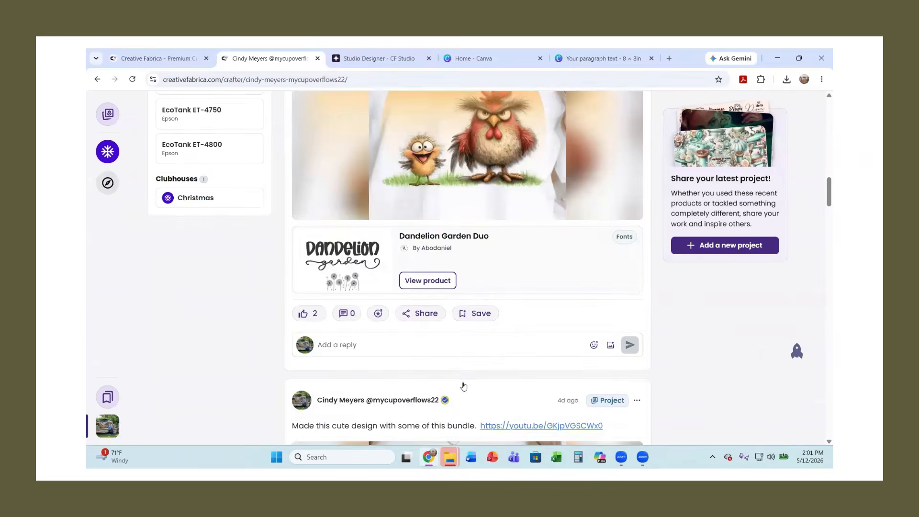
{"action": "scroll", "coordinate": [543, 362], "scroll_direction": "up", "scroll_amount": 3}
{"action": "scroll", "coordinate": [543, 363], "scroll_direction": "up", "scroll_amount": 15}
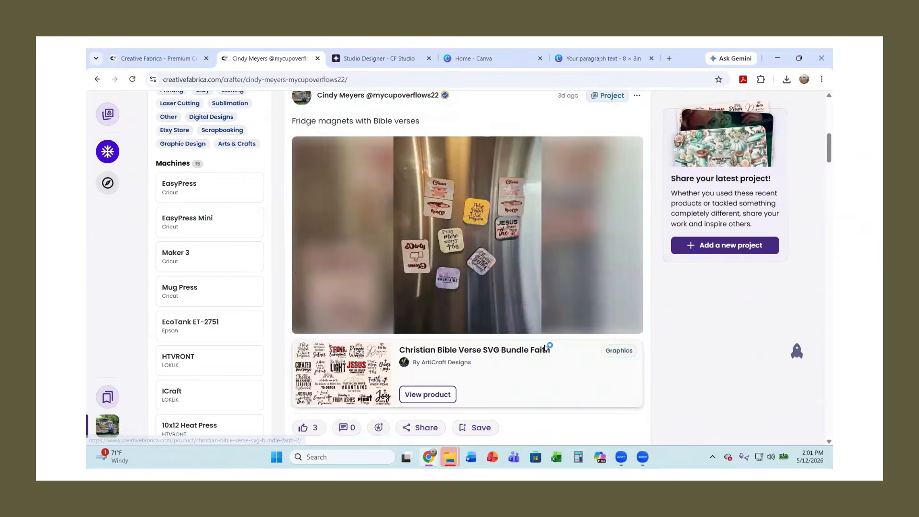
{"action": "scroll", "coordinate": [540, 352], "scroll_direction": "down", "scroll_amount": 5}
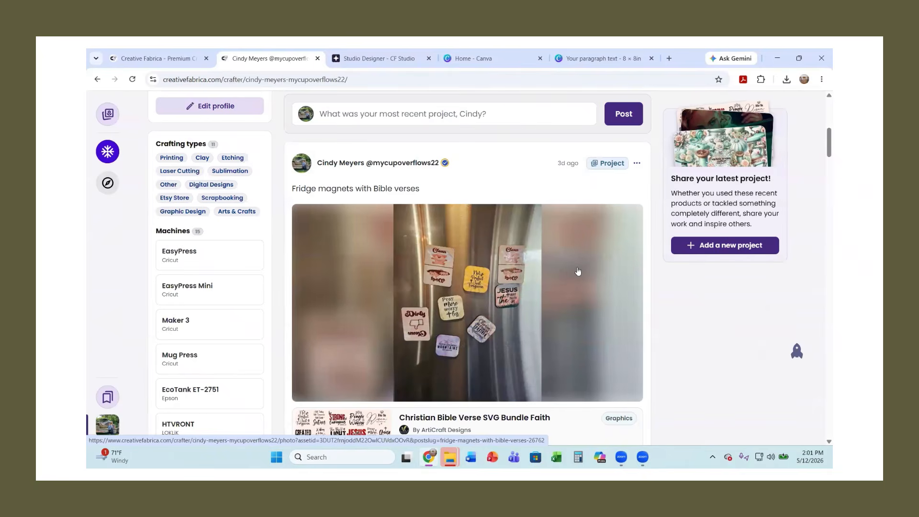
{"action": "scroll", "coordinate": [541, 328], "scroll_direction": "down", "scroll_amount": 4}
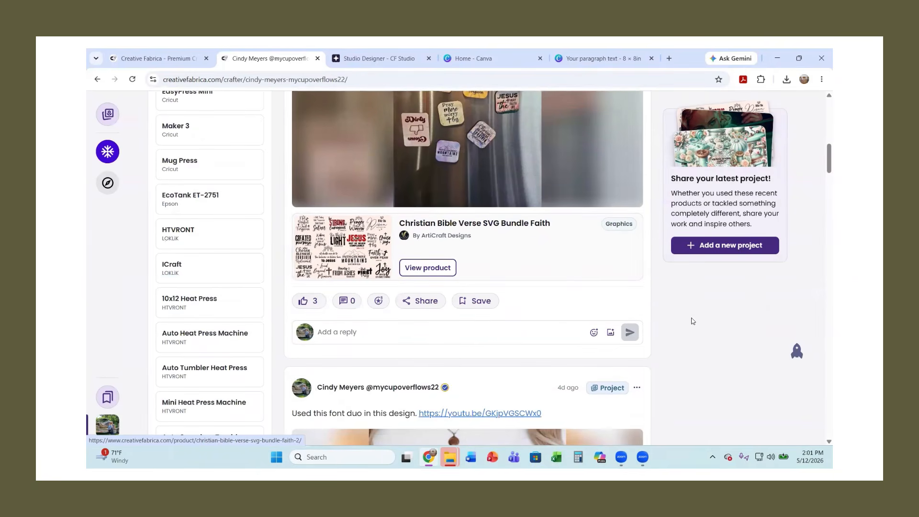
{"action": "scroll", "coordinate": [693, 321], "scroll_direction": "up", "scroll_amount": 10}
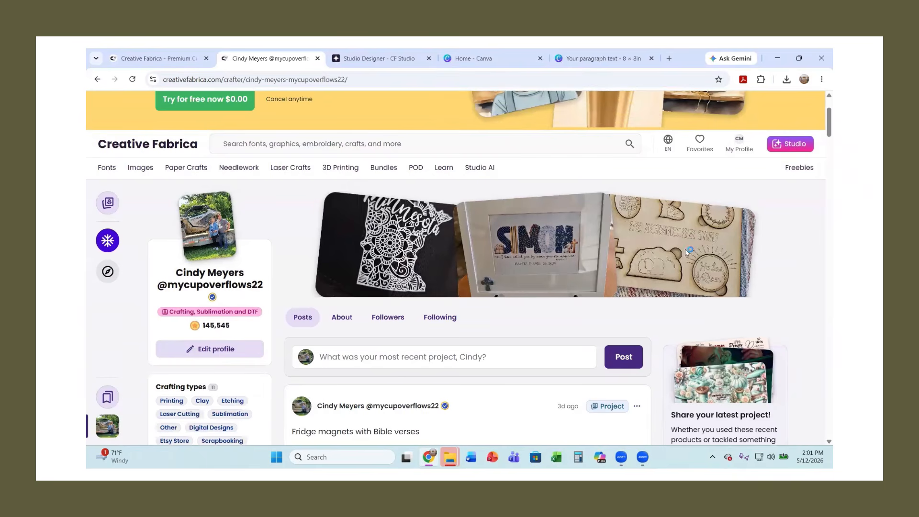
Open the account's downloads and look through the list of downloaded fonts and graphics.
{"action": "mouse_move", "coordinate": [745, 154]}
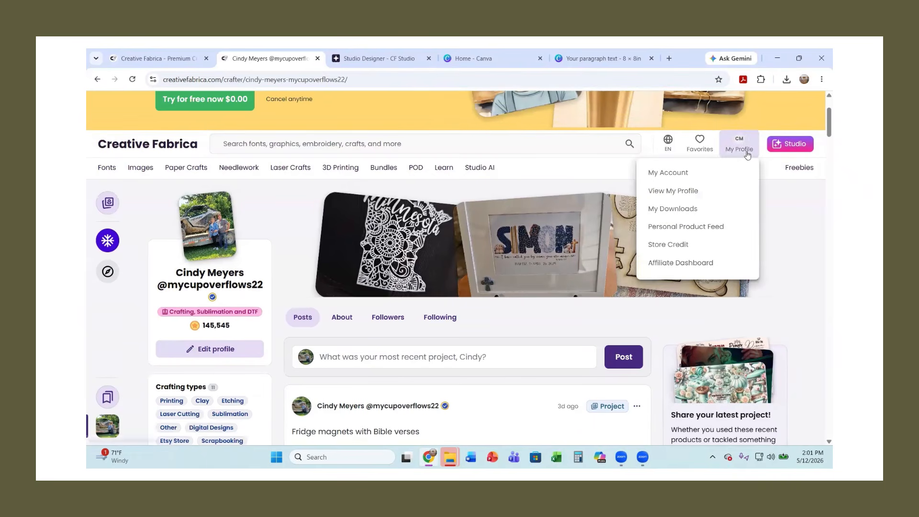
{"action": "left_click", "coordinate": [675, 213]}
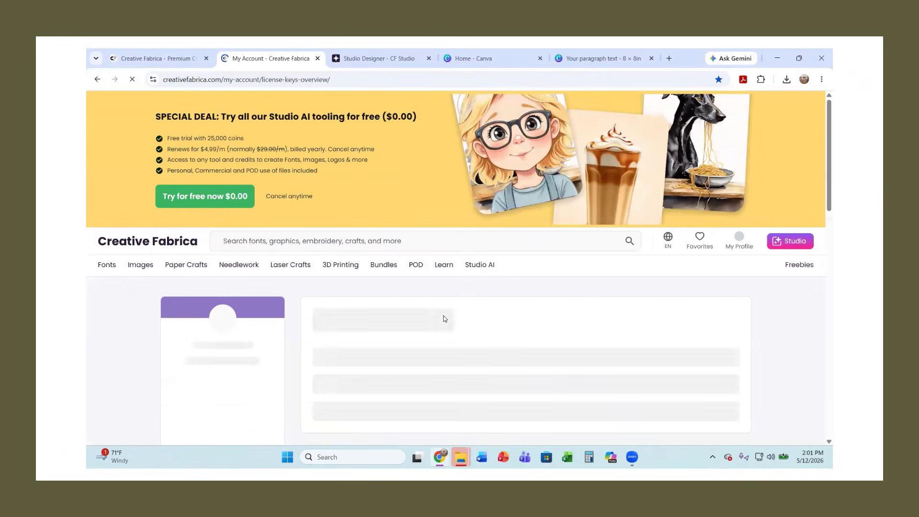
{"action": "scroll", "coordinate": [385, 325], "scroll_direction": "down", "scroll_amount": 5}
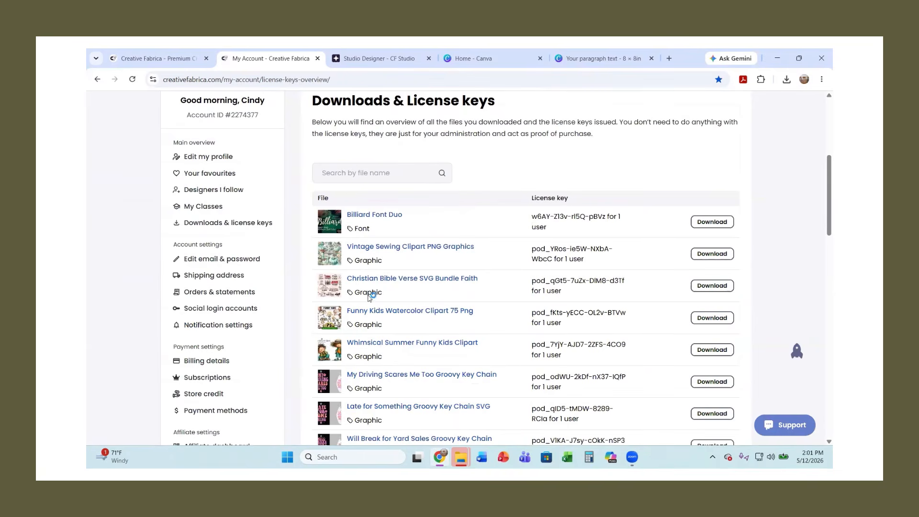
{"action": "scroll", "coordinate": [368, 309], "scroll_direction": "down", "scroll_amount": 1}
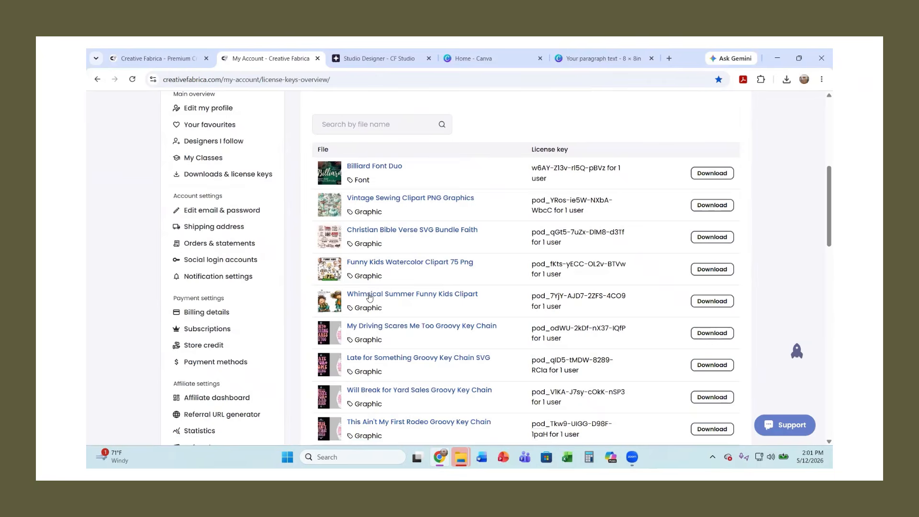
{"action": "scroll", "coordinate": [370, 297], "scroll_direction": "down", "scroll_amount": 5}
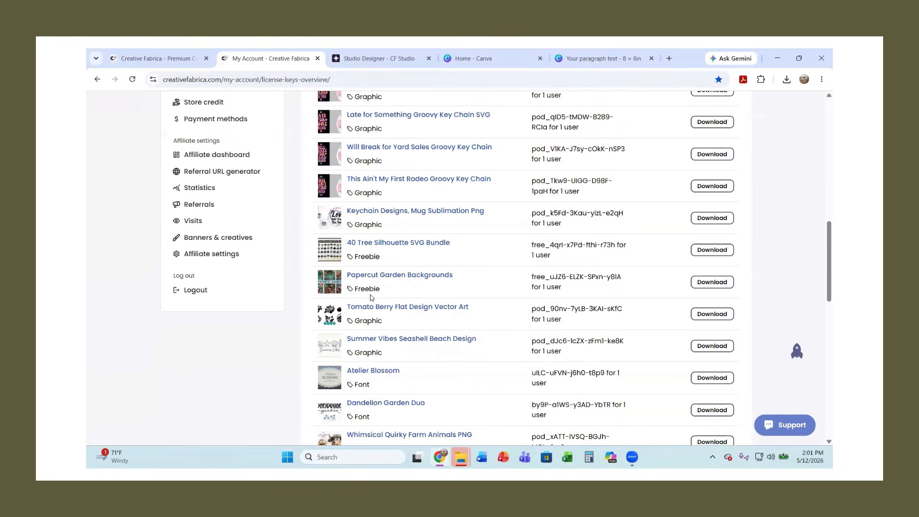
{"action": "scroll", "coordinate": [367, 335], "scroll_direction": "up", "scroll_amount": 6}
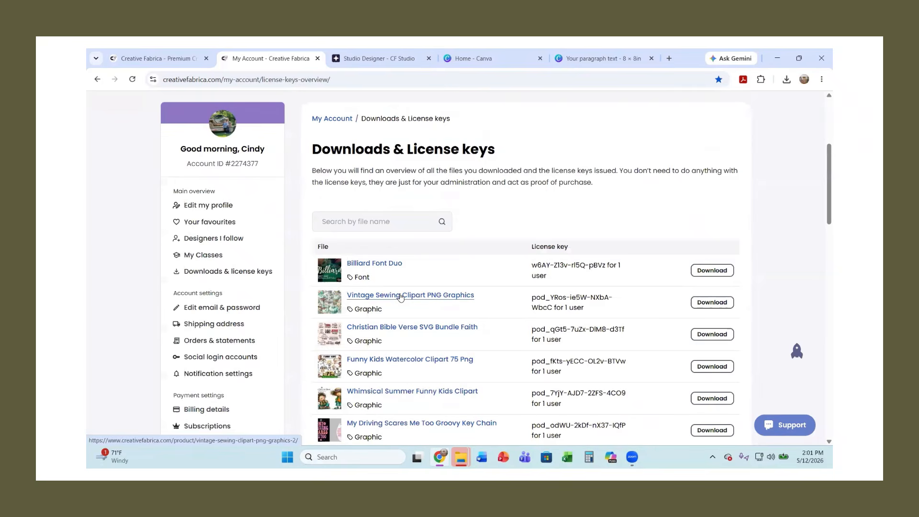
Open the Vintage Sewing Clipart PNG Graphics product page, view its form for posting a project, and close the form.
{"action": "left_click", "coordinate": [402, 296]}
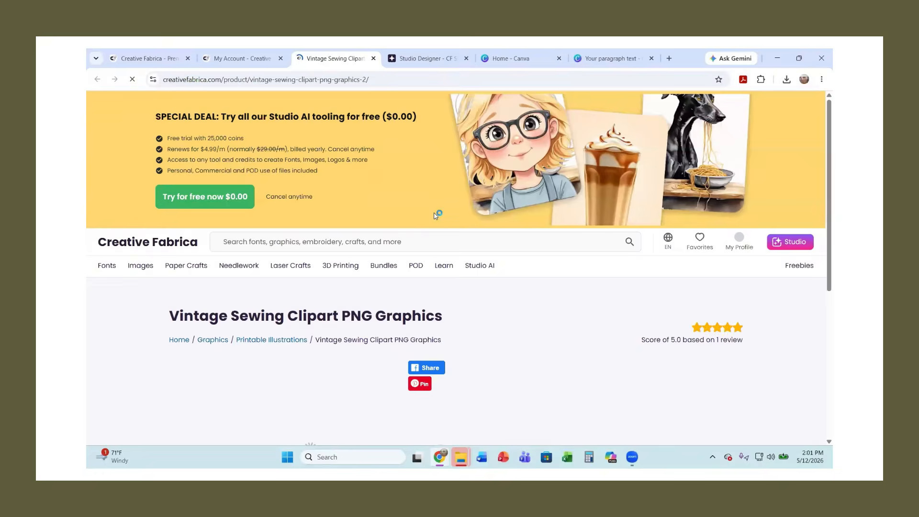
{"action": "scroll", "coordinate": [445, 303], "scroll_direction": "down", "scroll_amount": 6}
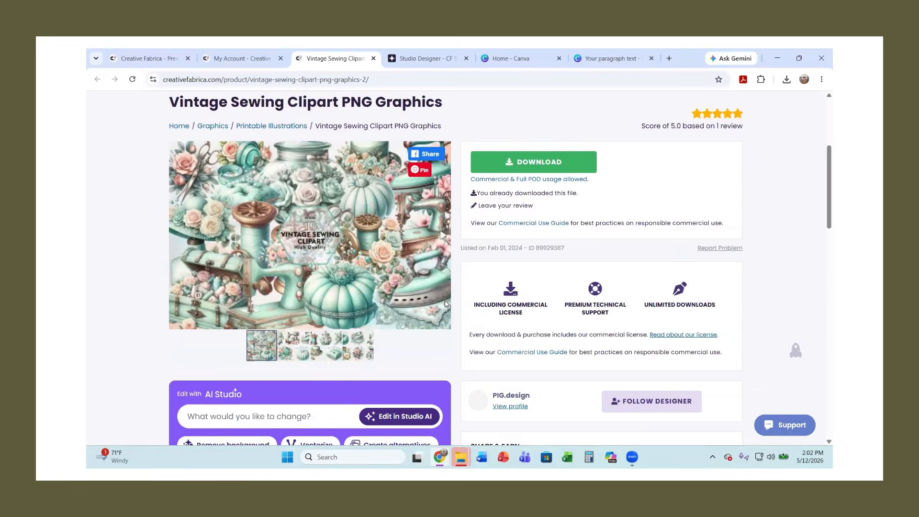
{"action": "scroll", "coordinate": [371, 283], "scroll_direction": "down", "scroll_amount": 7}
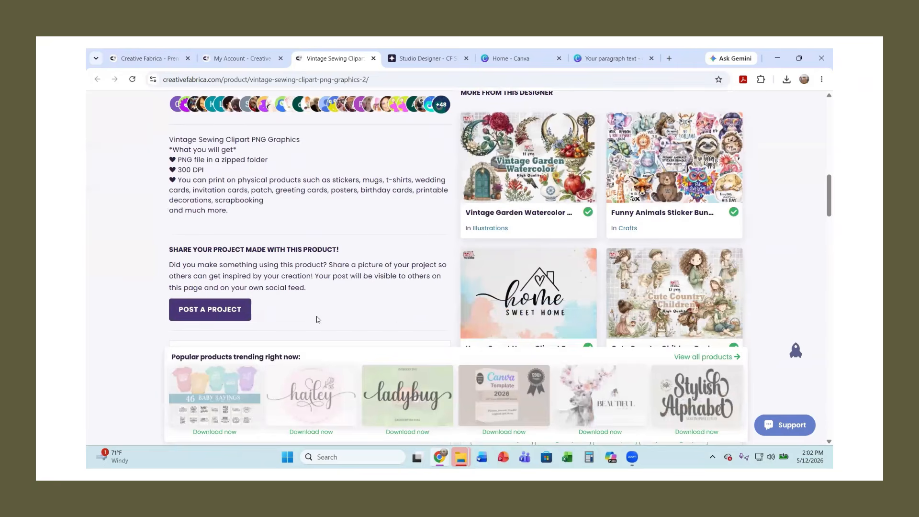
{"action": "left_click", "coordinate": [206, 310]}
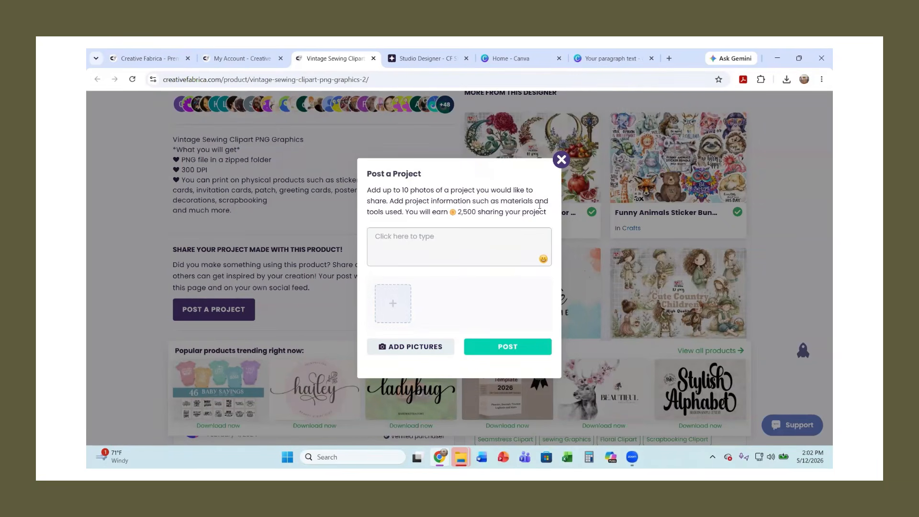
{"action": "left_click", "coordinate": [561, 160]}
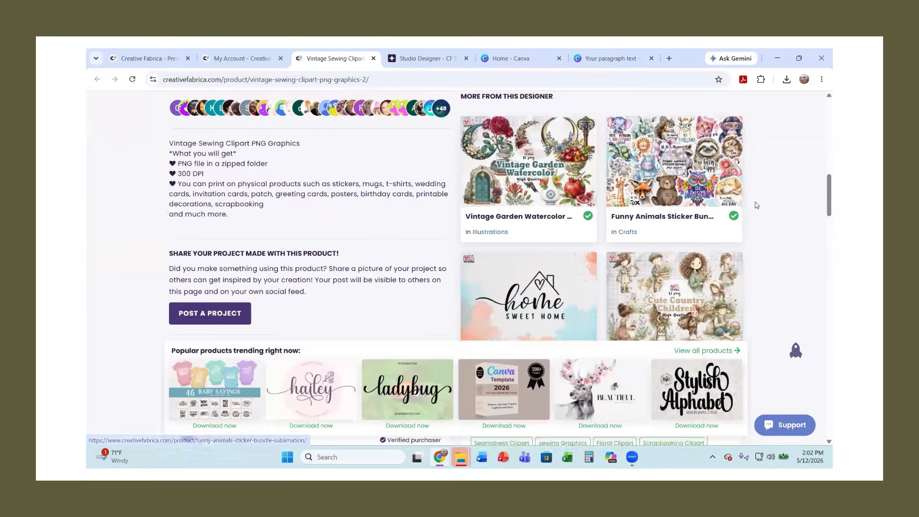
Open the My Account page and review its subscription extension deal, profile summary and settings sections.
{"action": "scroll", "coordinate": [760, 205], "scroll_direction": "up", "scroll_amount": 10}
{"action": "scroll", "coordinate": [760, 204], "scroll_direction": "up", "scroll_amount": 3}
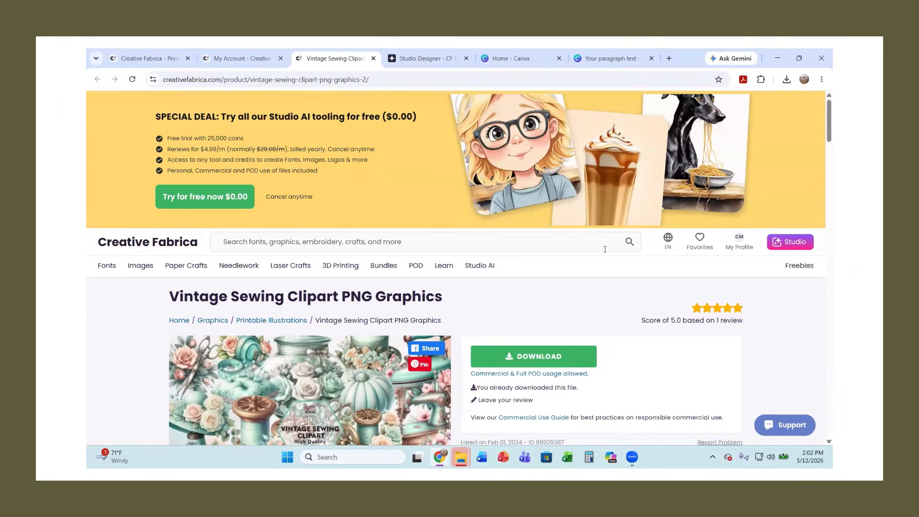
{"action": "mouse_move", "coordinate": [742, 244]}
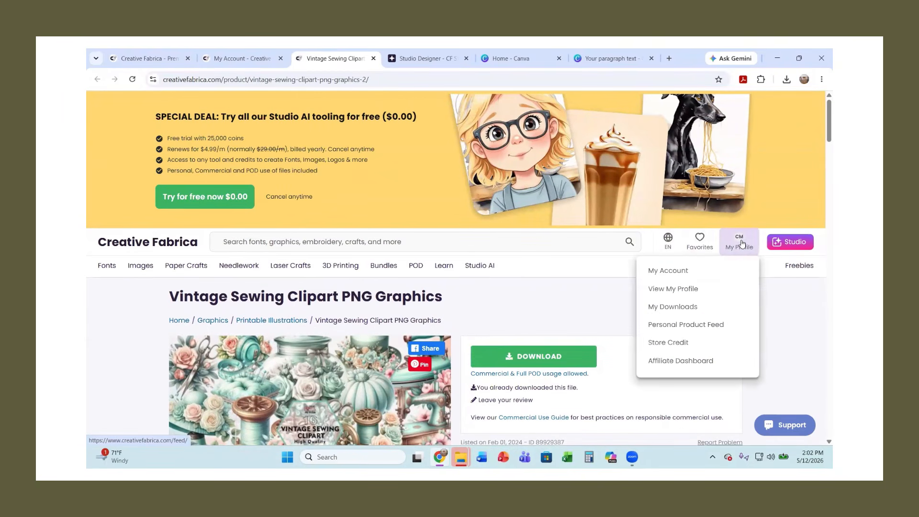
{"action": "left_click", "coordinate": [669, 271]}
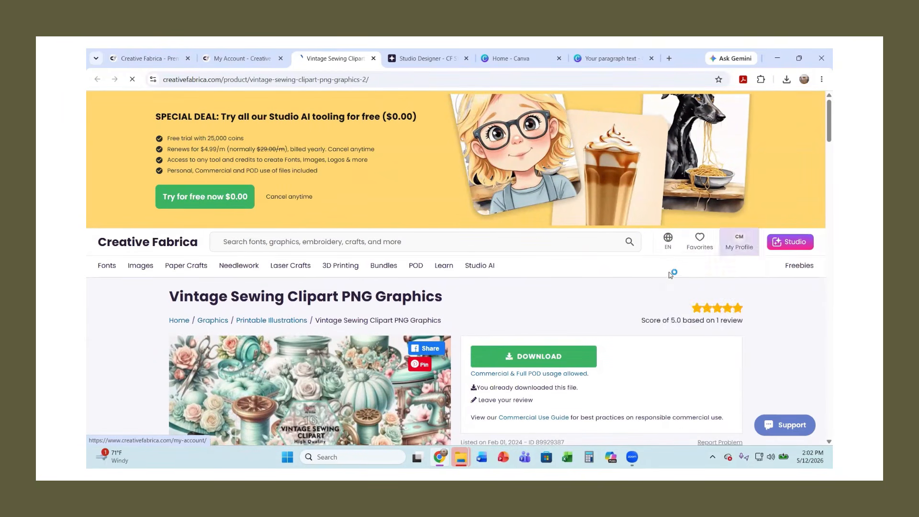
{"action": "scroll", "coordinate": [651, 269], "scroll_direction": "down", "scroll_amount": 3}
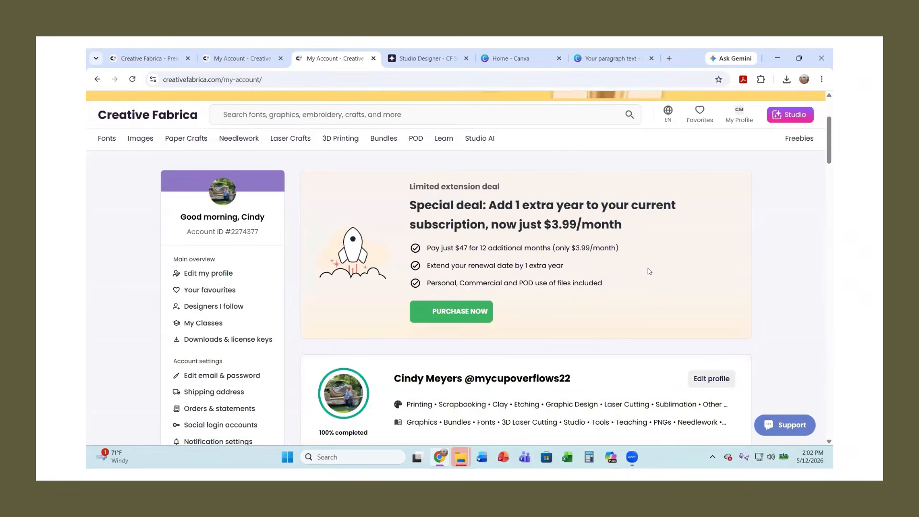
{"action": "scroll", "coordinate": [649, 268], "scroll_direction": "down", "scroll_amount": 3}
{"action": "scroll", "coordinate": [656, 244], "scroll_direction": "up", "scroll_amount": 6}
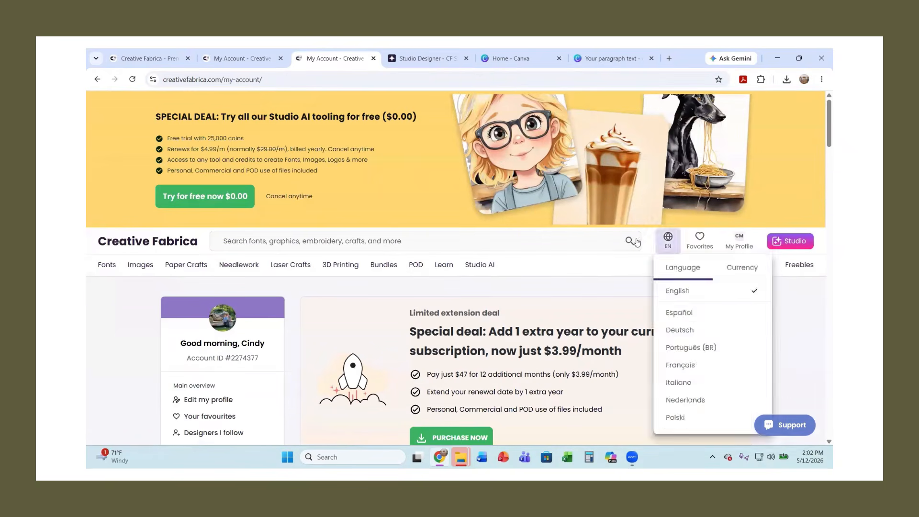
{"action": "scroll", "coordinate": [331, 301], "scroll_direction": "down", "scroll_amount": 7}
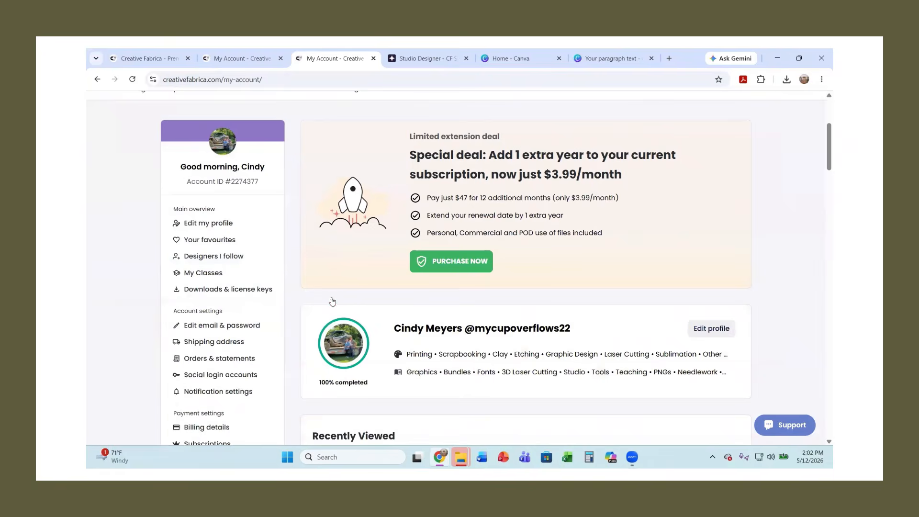
Return to the Creative Fabrica home page and open Studio.
{"action": "scroll", "coordinate": [334, 292], "scroll_direction": "up", "scroll_amount": 7}
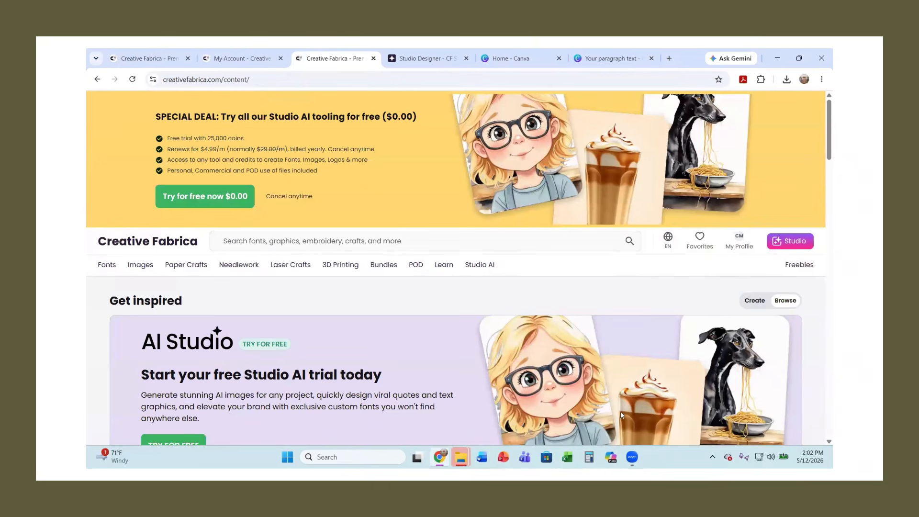
{"action": "left_click", "coordinate": [790, 241]}
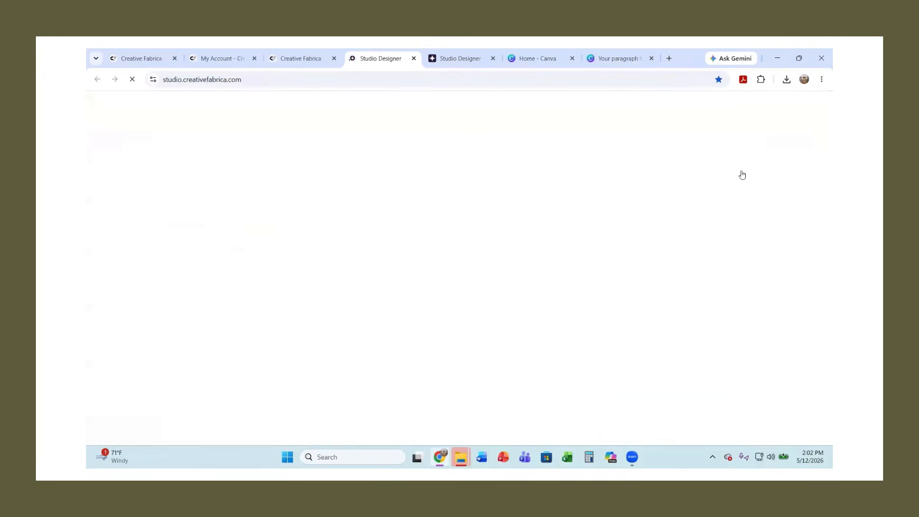